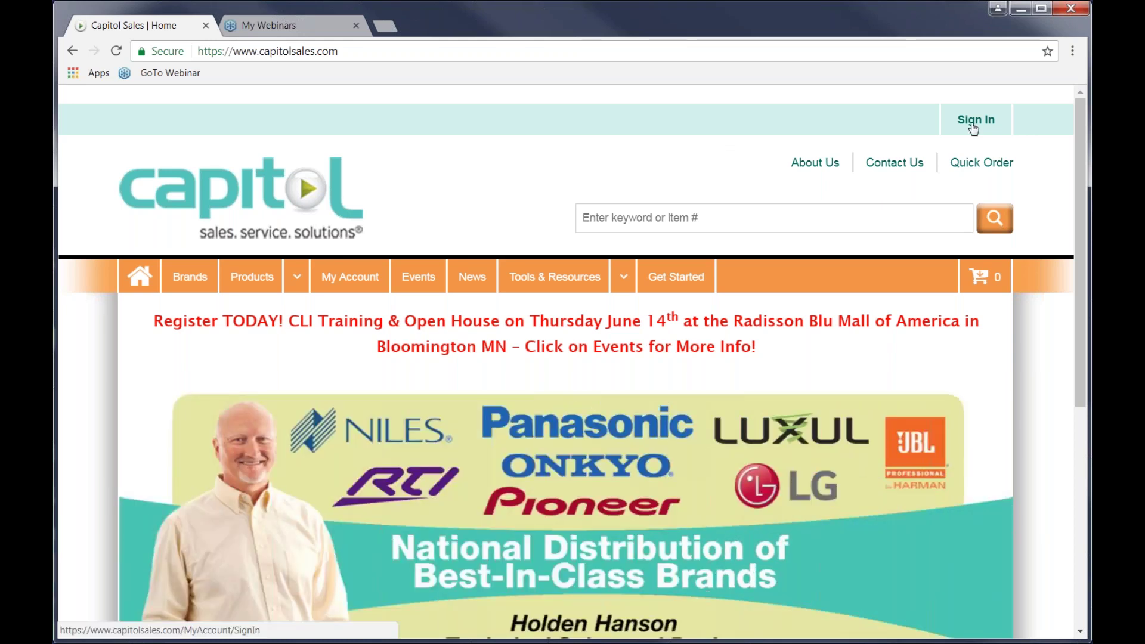
Sign in to the dealer account with the pre-filled username and password
{"action": "left_click", "coordinate": [973, 124]}
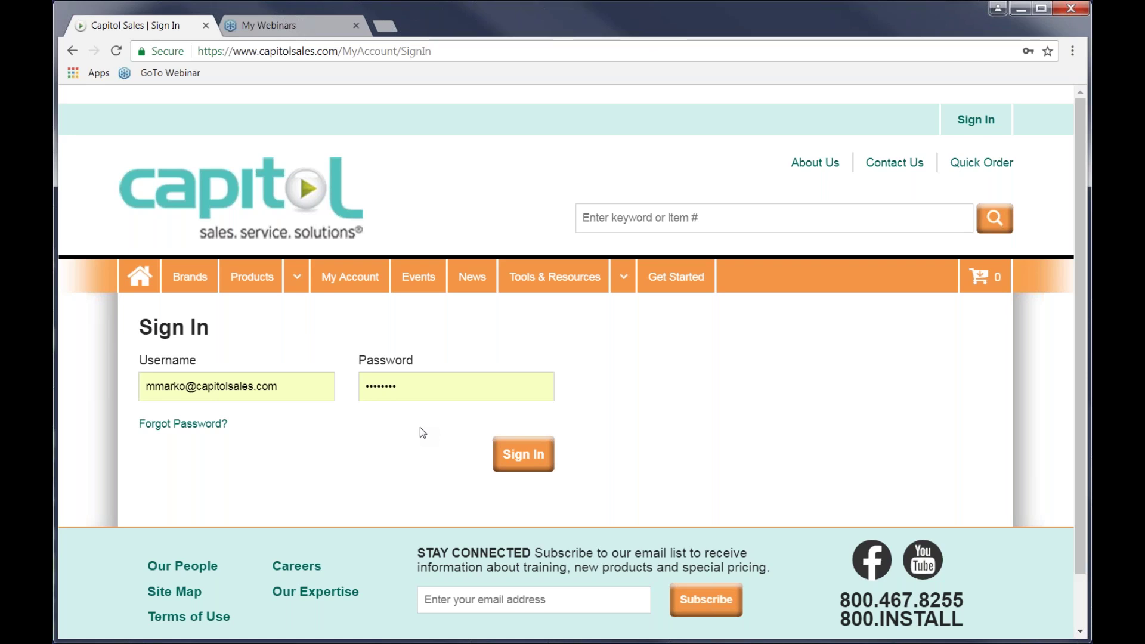
{"action": "left_click", "coordinate": [517, 461]}
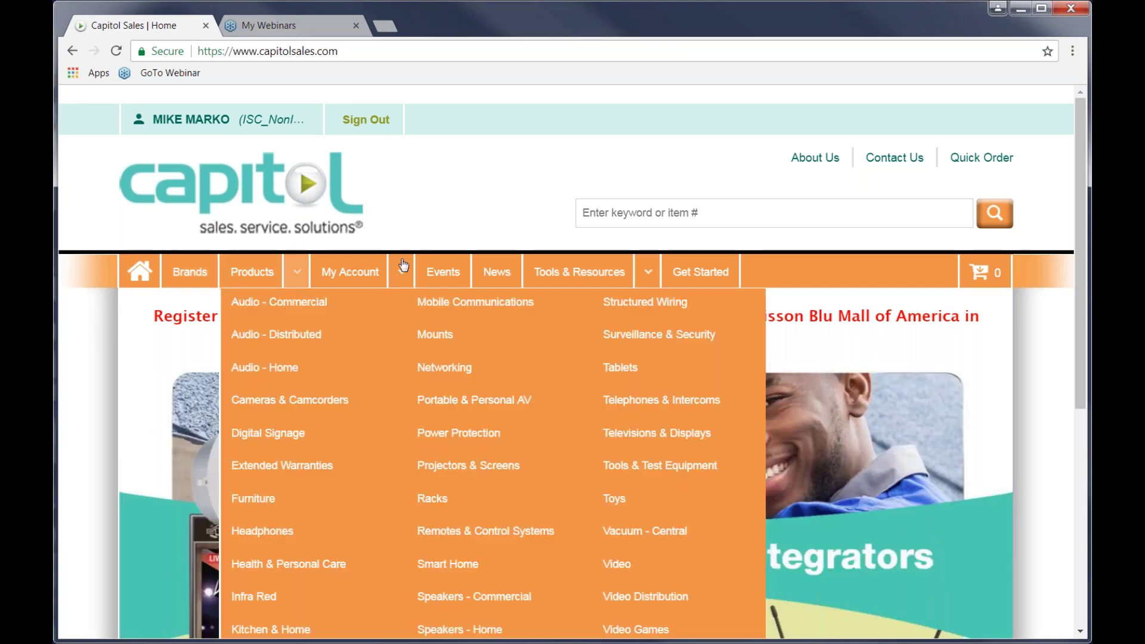
Preview the My Account and Tools & Resources menus, then show the Products category list
{"action": "mouse_move", "coordinate": [361, 274]}
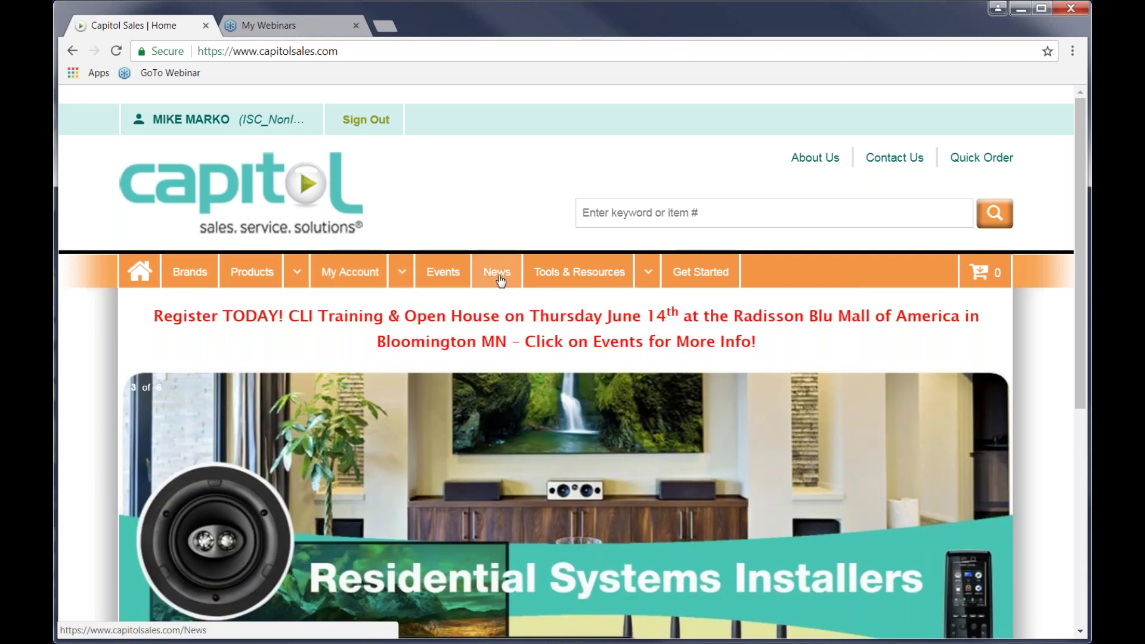
{"action": "mouse_move", "coordinate": [567, 277]}
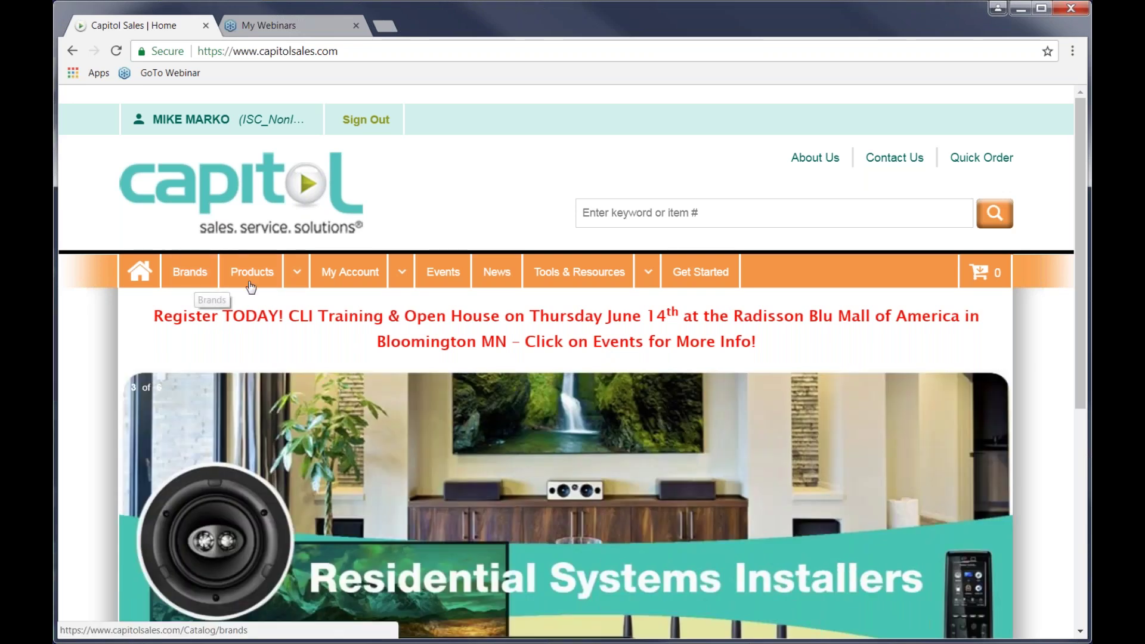
{"action": "mouse_move", "coordinate": [260, 282]}
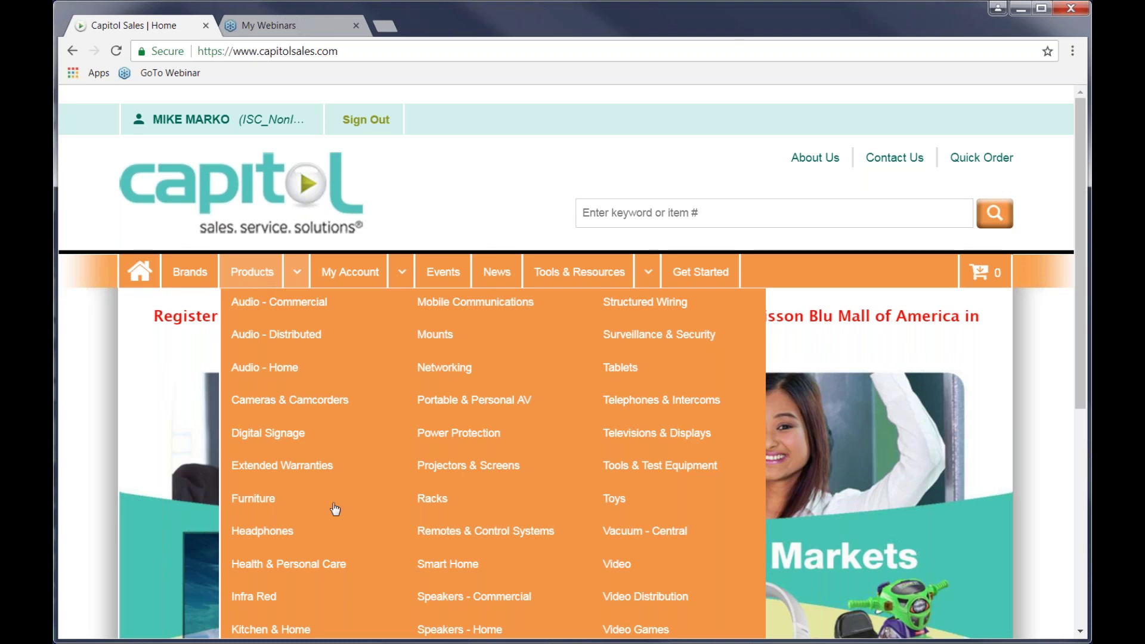
Go through Speakers - Home to the In-Wall Speakers catalog of 19 items
{"action": "left_click", "coordinate": [457, 631]}
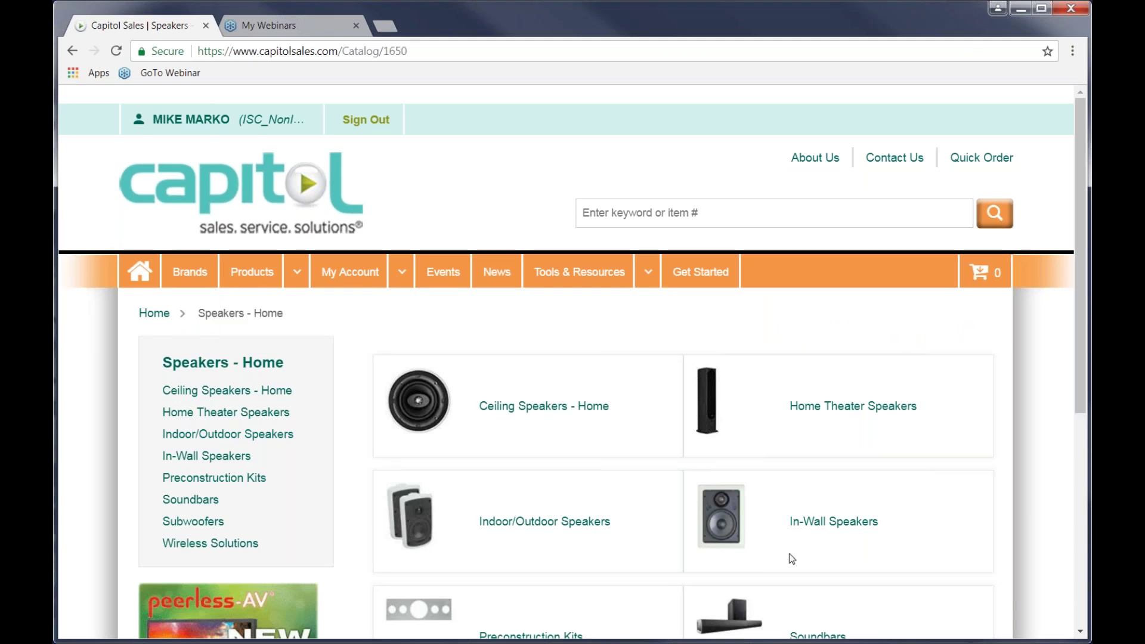
{"action": "left_click", "coordinate": [834, 525]}
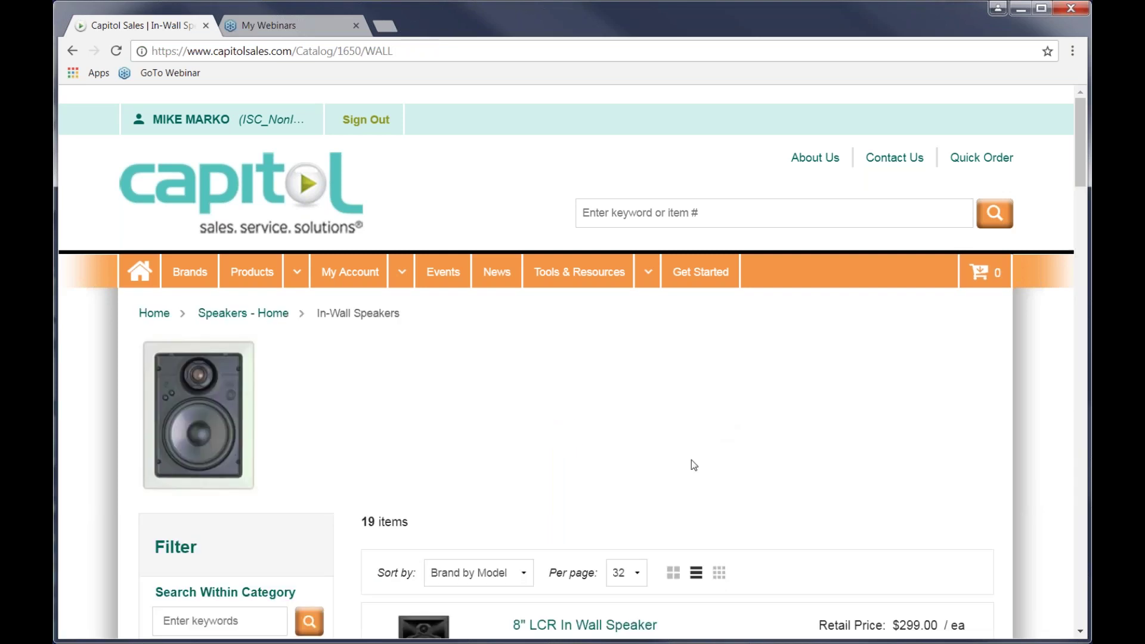
{"action": "scroll", "coordinate": [694, 465], "scroll_direction": "down", "scroll_amount": 1}
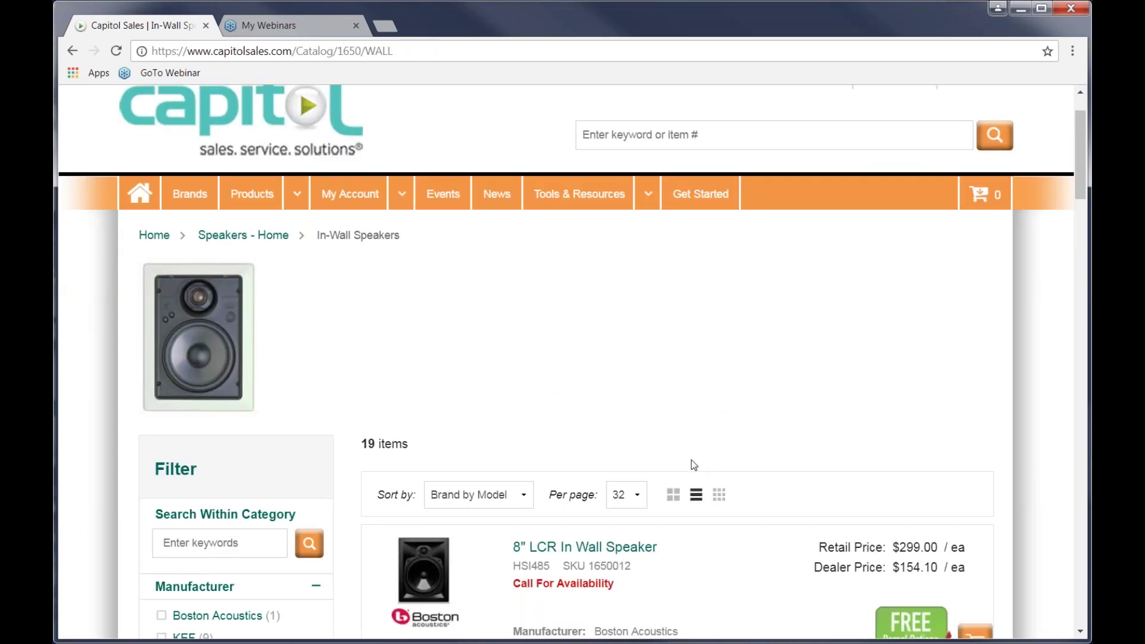
{"action": "scroll", "coordinate": [692, 459], "scroll_direction": "down", "scroll_amount": 1}
{"action": "scroll", "coordinate": [645, 455], "scroll_direction": "down", "scroll_amount": 1}
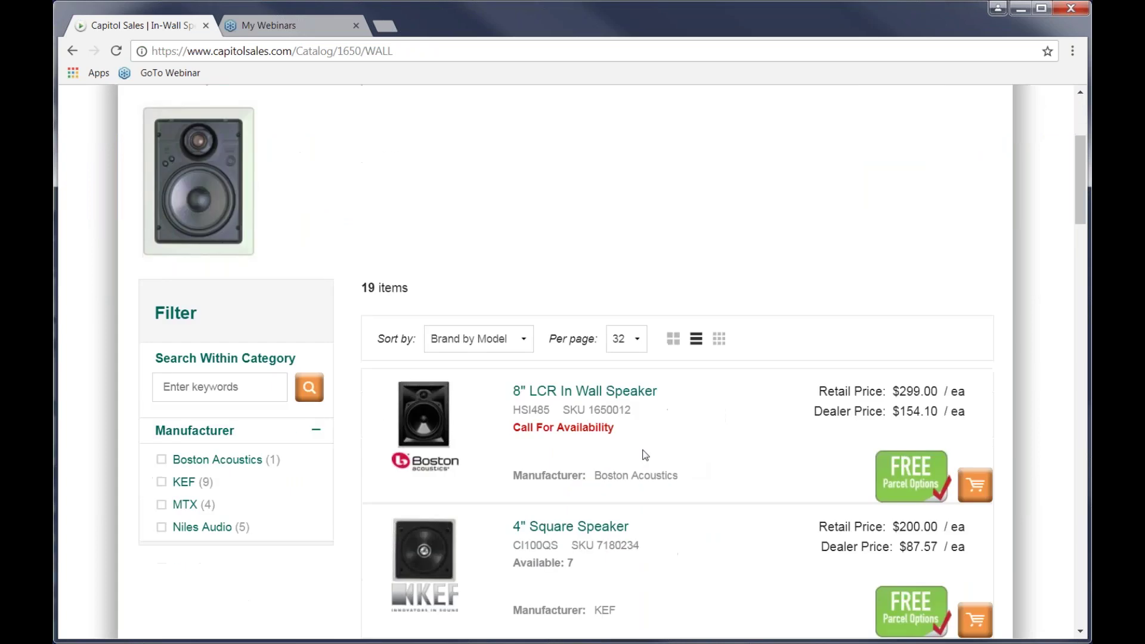
{"action": "left_click", "coordinate": [525, 340]}
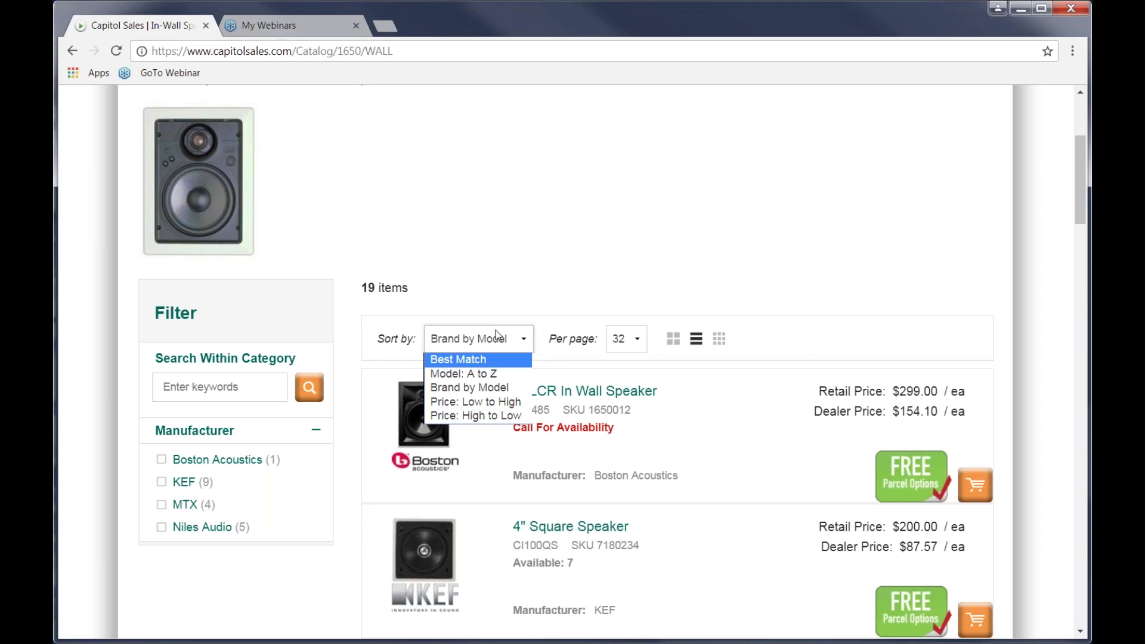
{"action": "left_click", "coordinate": [640, 343]}
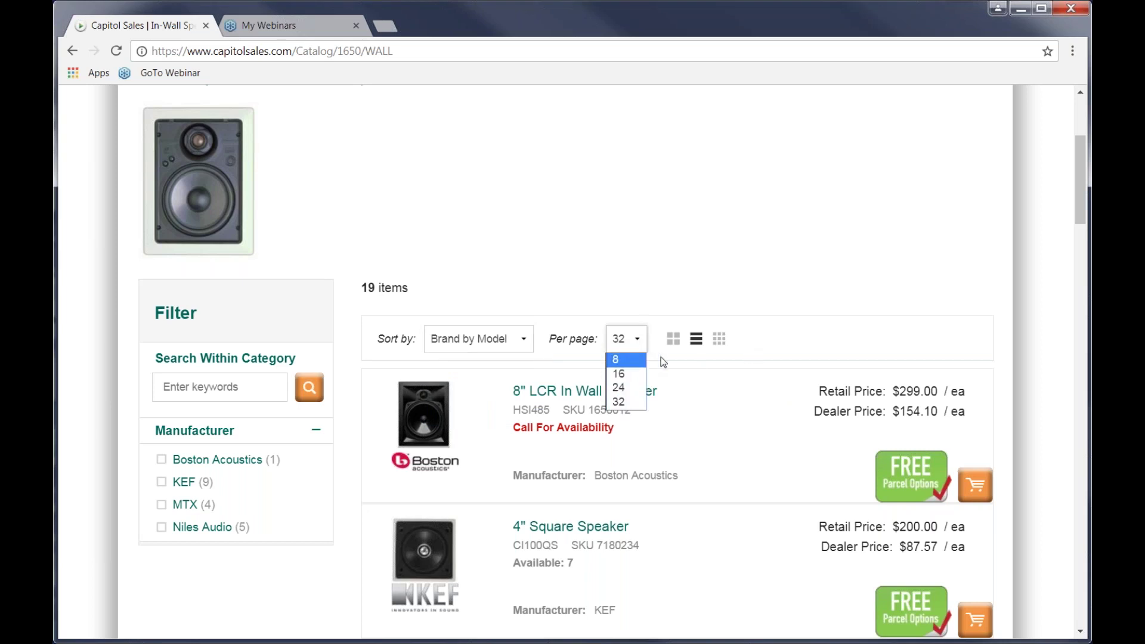
{"action": "left_click", "coordinate": [622, 342]}
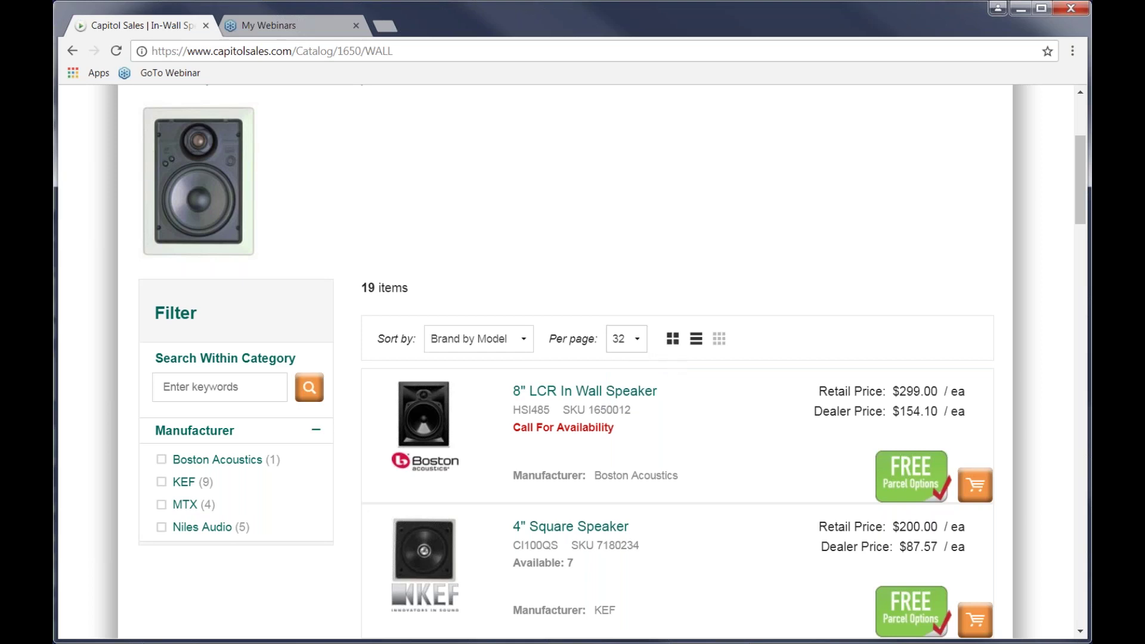
{"action": "left_click", "coordinate": [673, 338]}
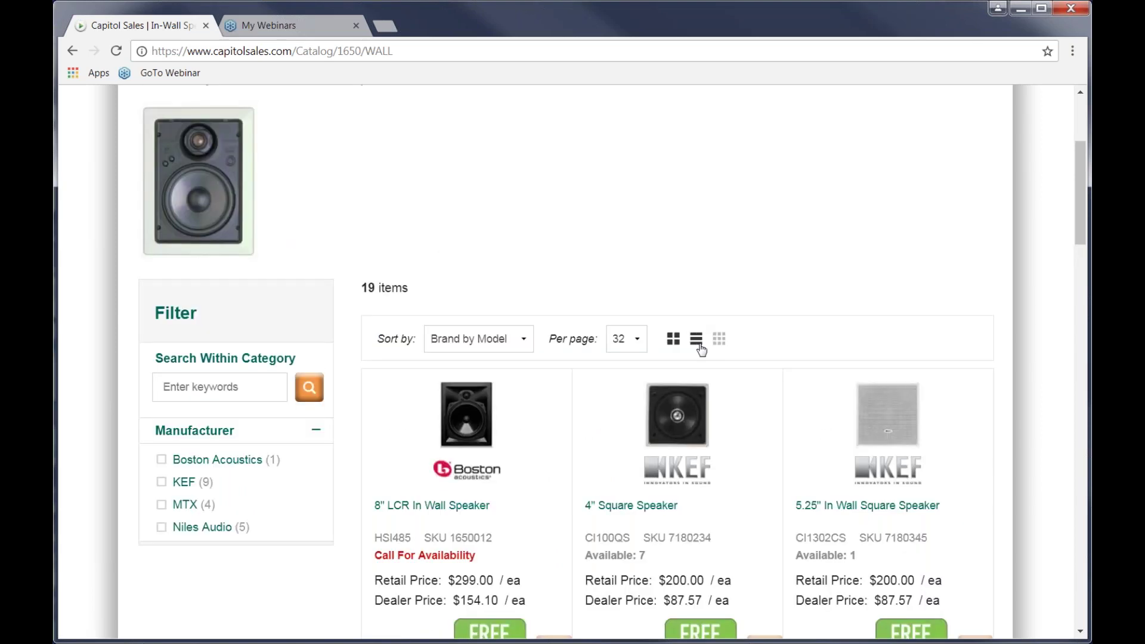
{"action": "left_click", "coordinate": [697, 341]}
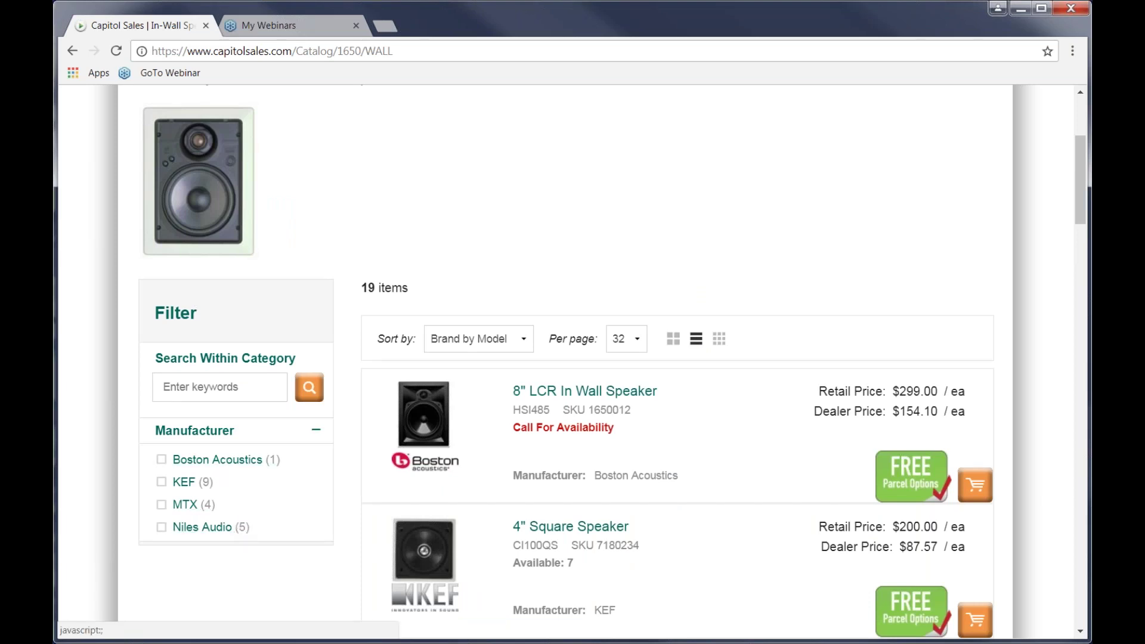
Search within In-Wall Speakers for 6.5 and look over the 10 KEF-led results
{"action": "left_click", "coordinate": [244, 387]}
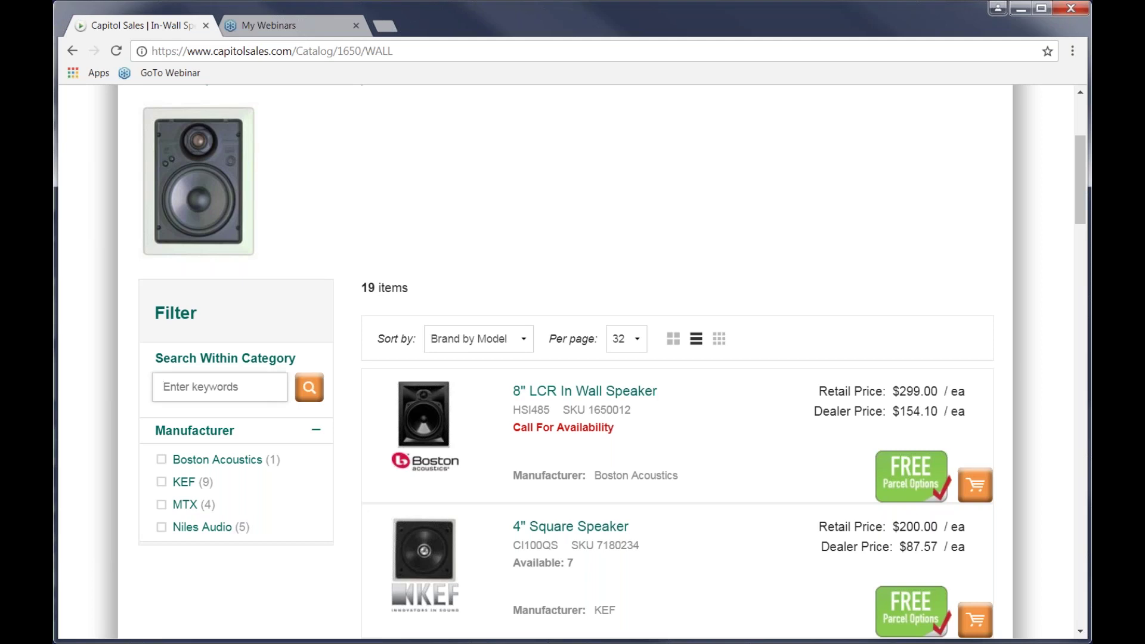
{"action": "type", "text": "6.5"}
{"action": "left_click", "coordinate": [309, 389]}
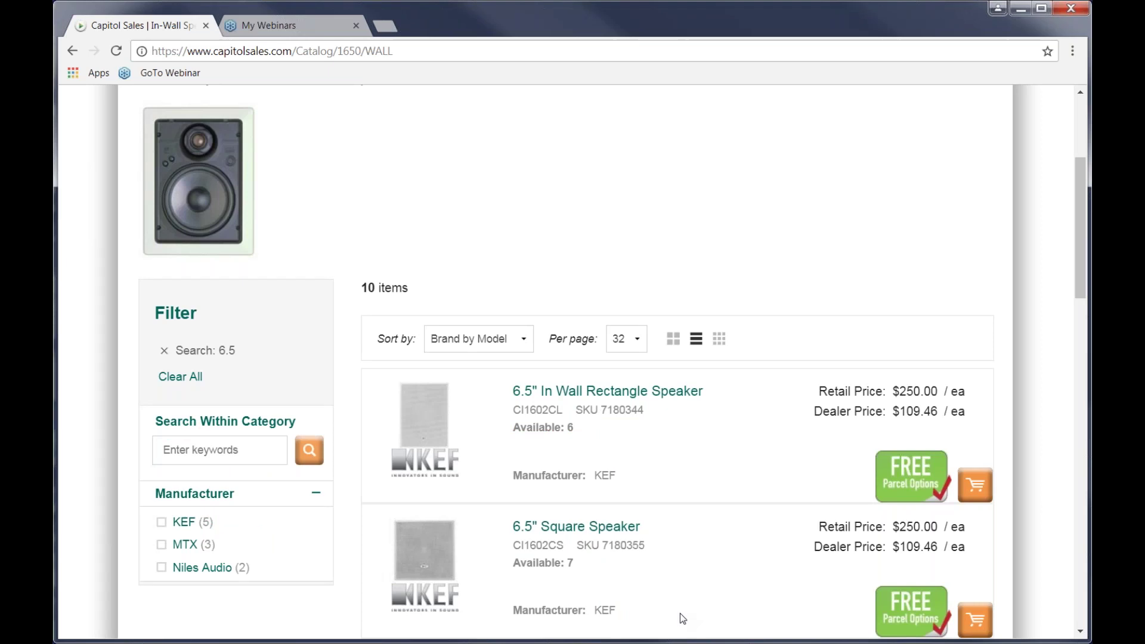
{"action": "scroll", "coordinate": [572, 358], "scroll_direction": "down", "scroll_amount": 5}
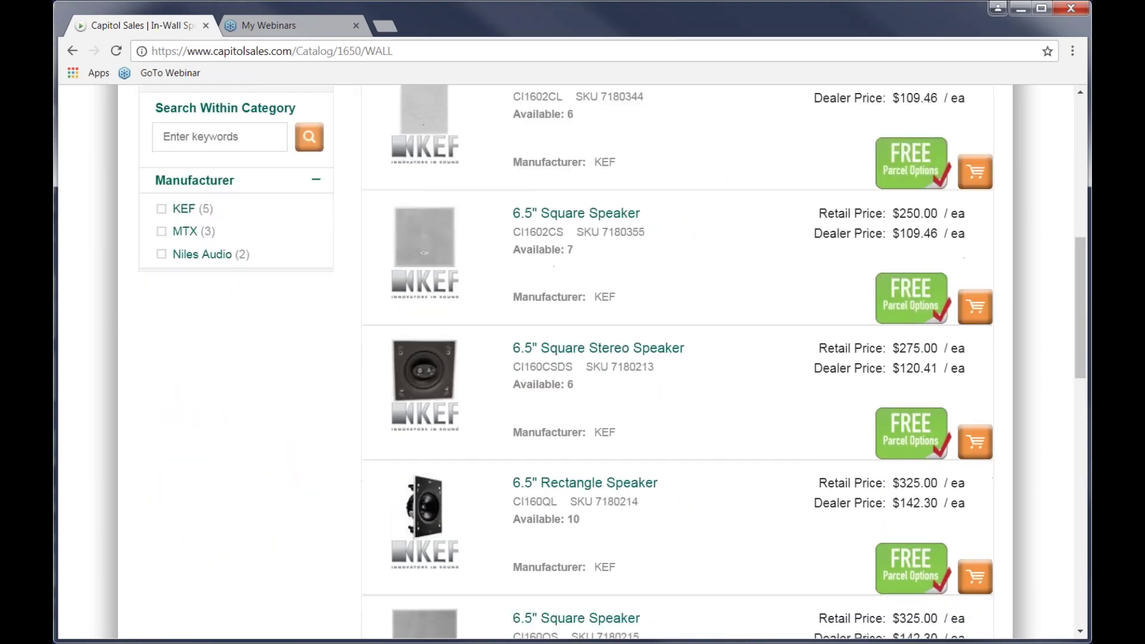
{"action": "scroll", "coordinate": [572, 358], "scroll_direction": "down", "scroll_amount": 6}
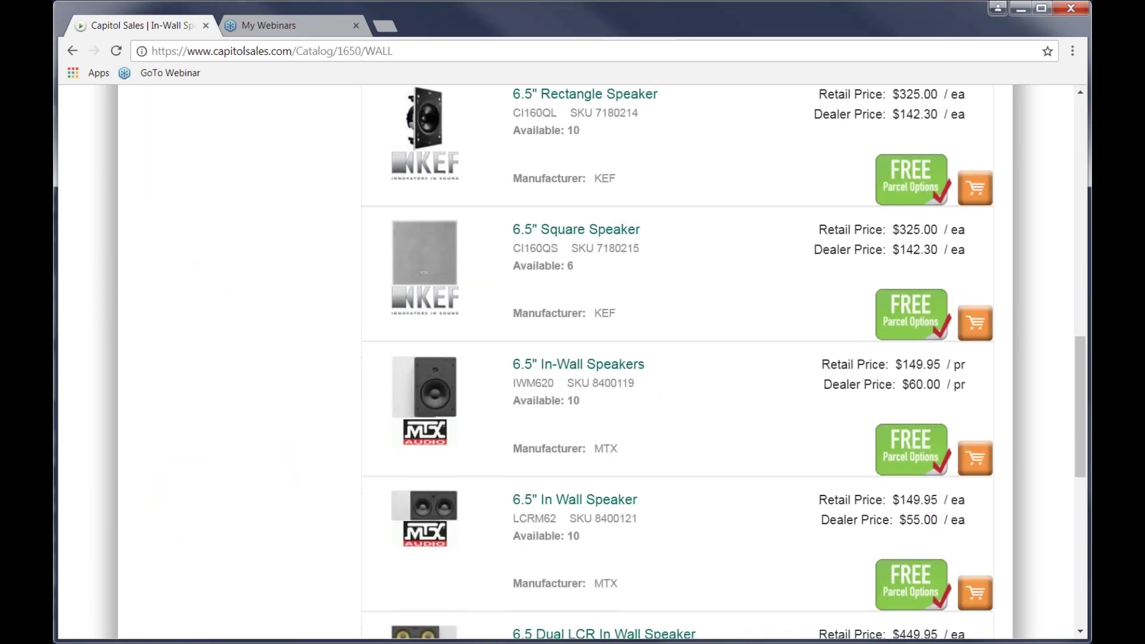
{"action": "scroll", "coordinate": [678, 358], "scroll_direction": "up", "scroll_amount": 9}
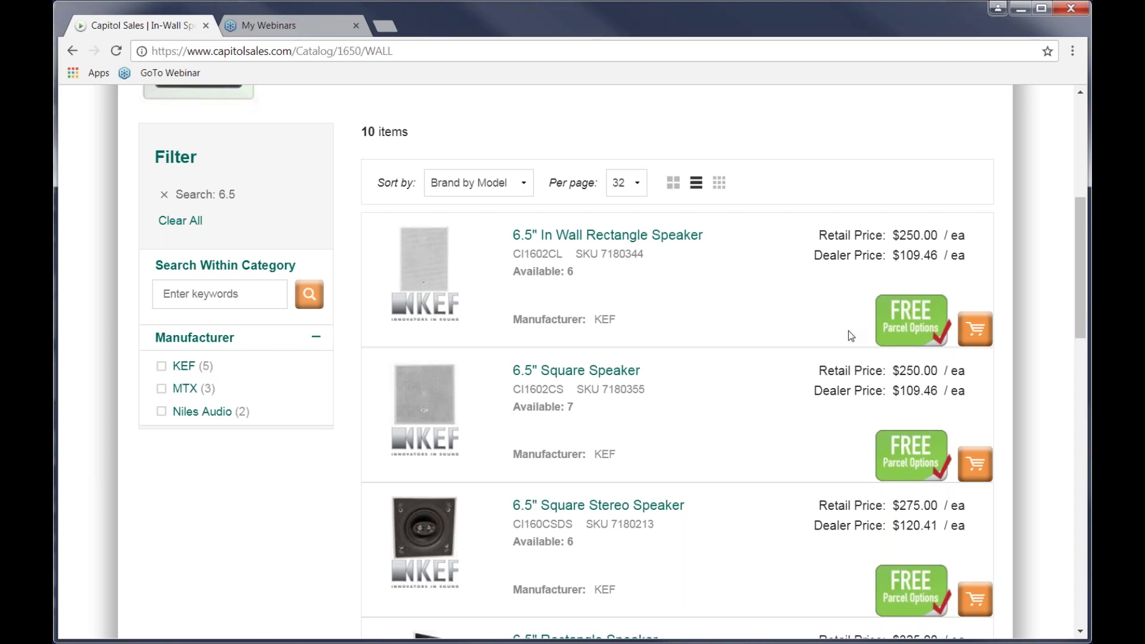
Review the free parcel shipping policy, then add one KEF 6.5" In Wall Rectangle Speaker to the cart
{"action": "left_click", "coordinate": [904, 327]}
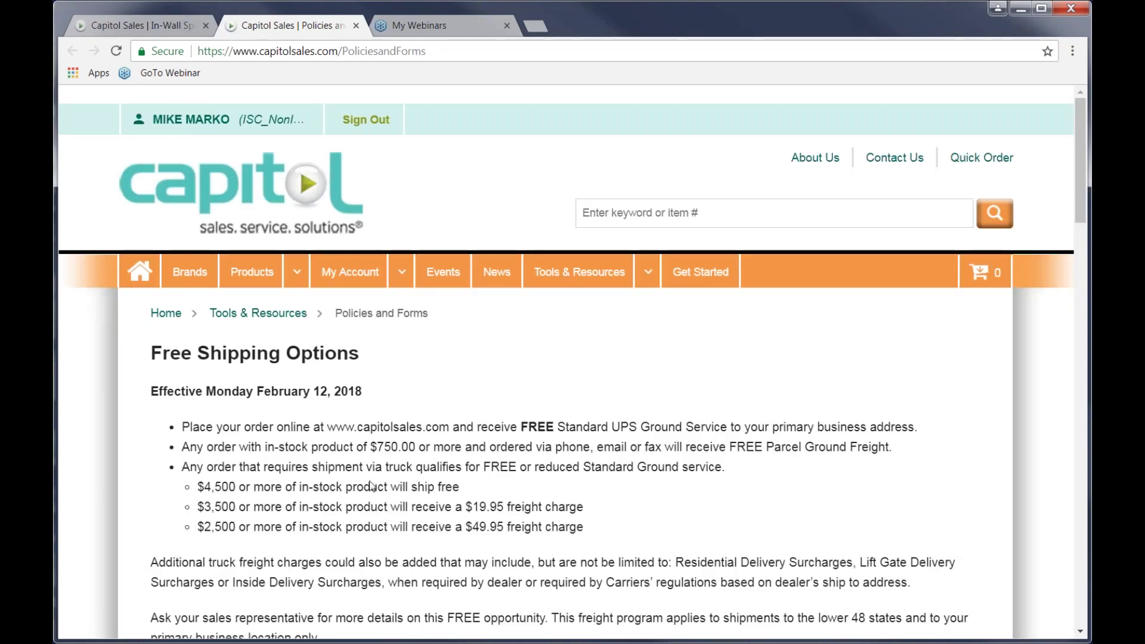
{"action": "left_click", "coordinate": [145, 25]}
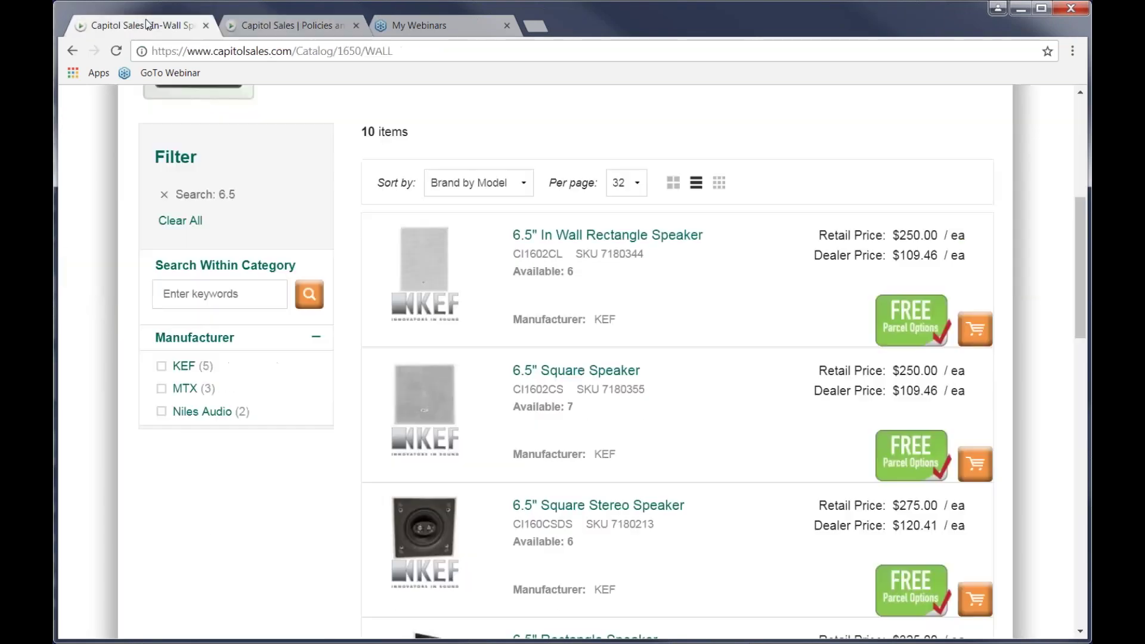
{"action": "left_click", "coordinate": [975, 328]}
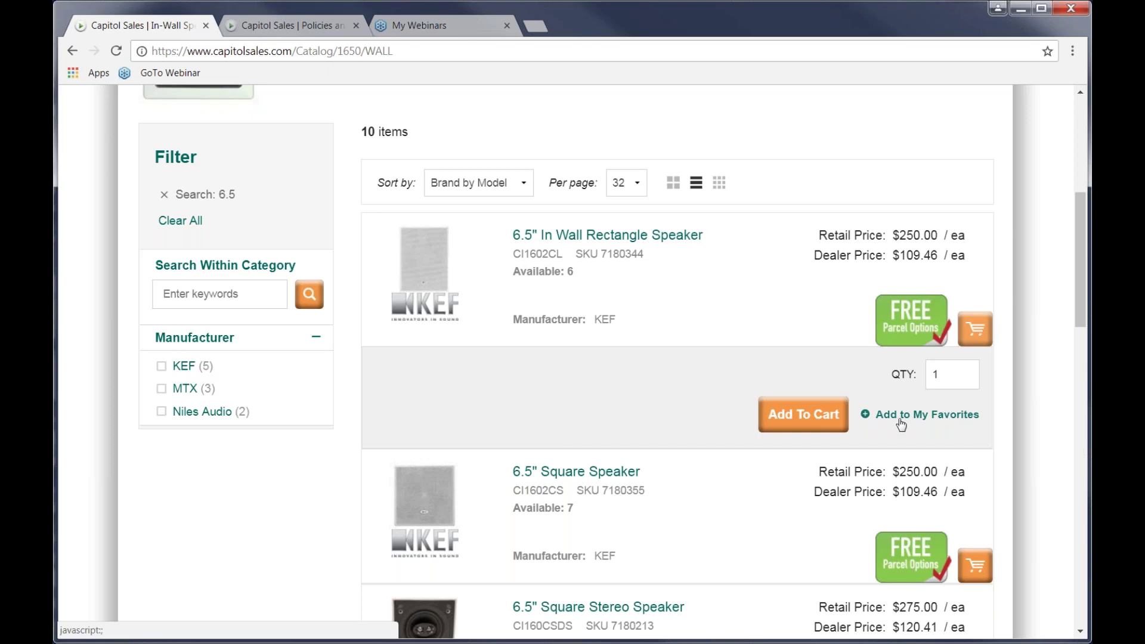
{"action": "left_click", "coordinate": [810, 415]}
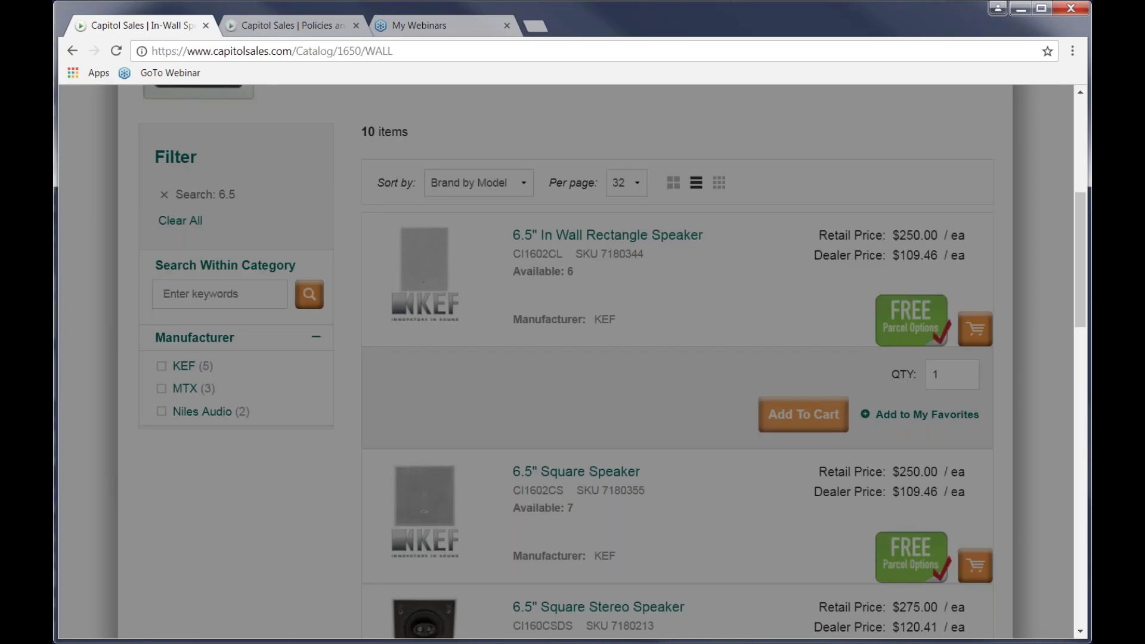
{"action": "left_click", "coordinate": [943, 112]}
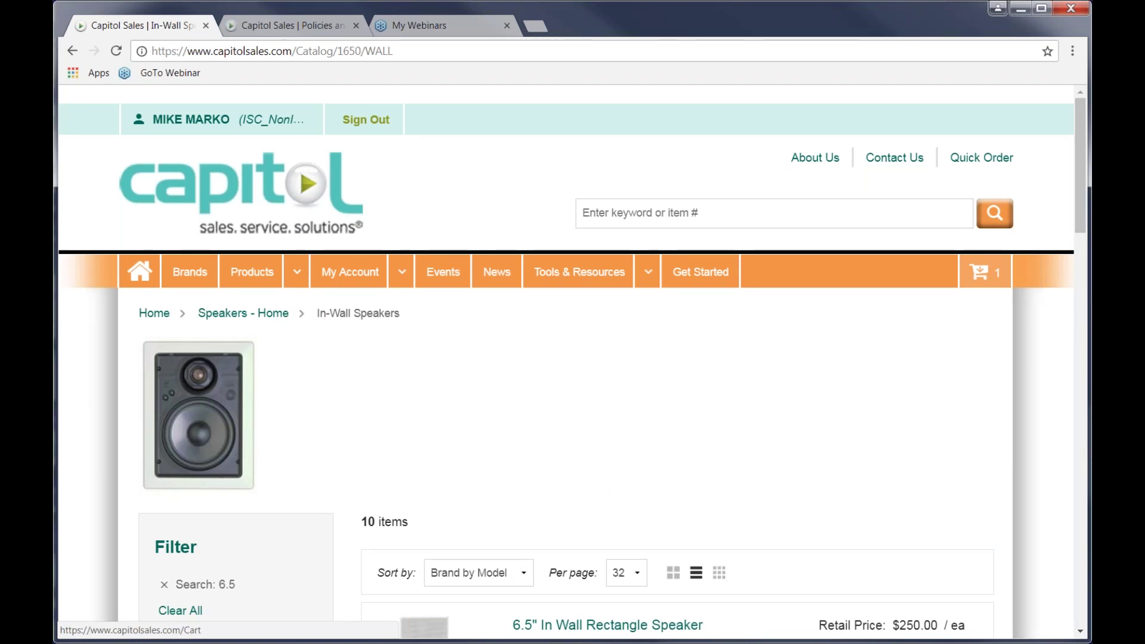
{"action": "left_click", "coordinate": [1082, 633]}
{"action": "scroll", "coordinate": [1084, 637], "scroll_direction": "down", "scroll_amount": 2}
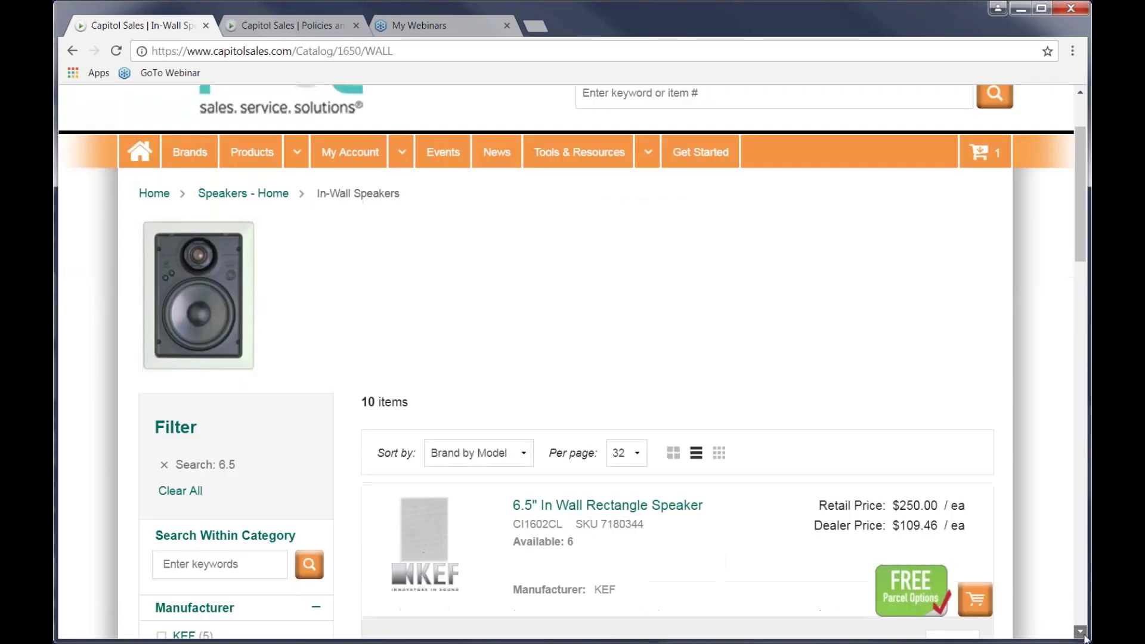
{"action": "scroll", "coordinate": [1084, 637], "scroll_direction": "down", "scroll_amount": 3}
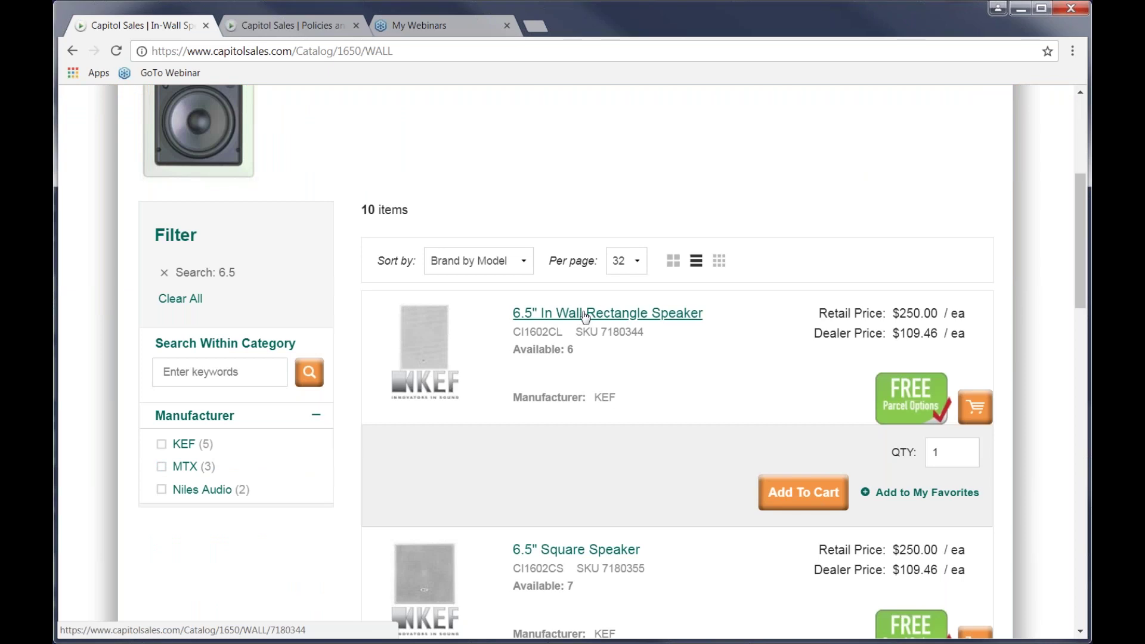
{"action": "left_click", "coordinate": [421, 345]}
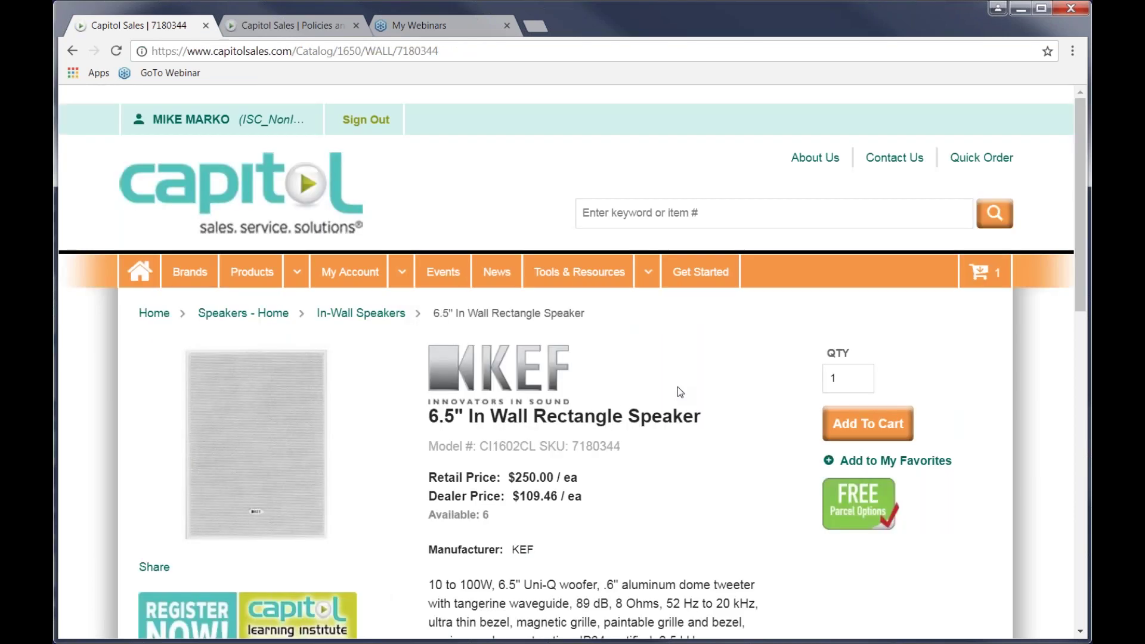
{"action": "scroll", "coordinate": [678, 387], "scroll_direction": "down", "scroll_amount": 1}
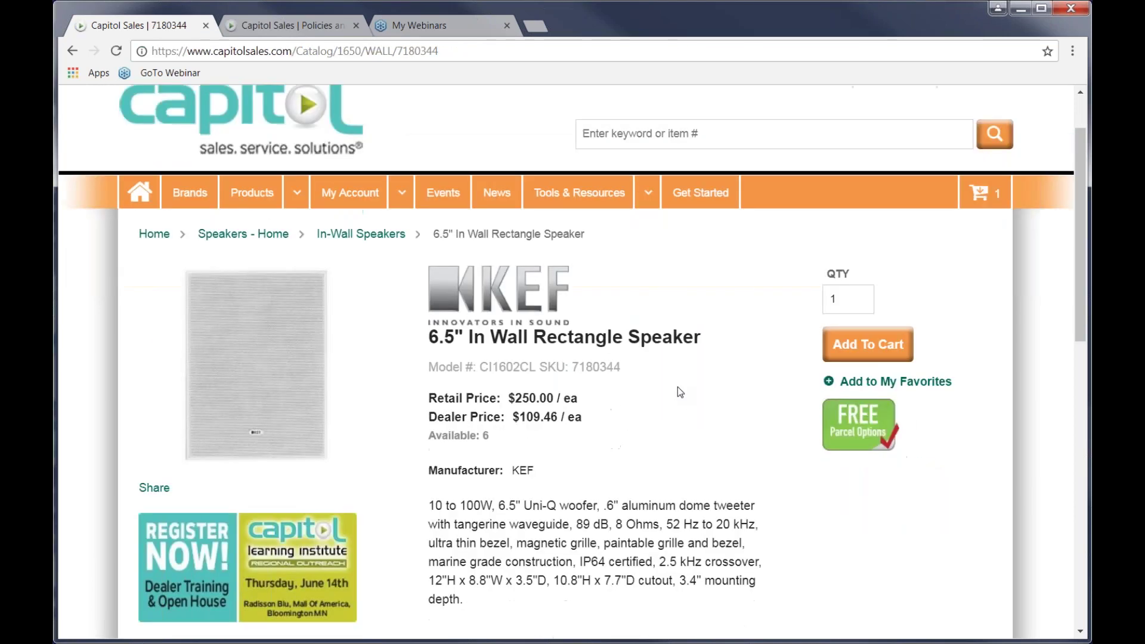
{"action": "scroll", "coordinate": [677, 392], "scroll_direction": "down", "scroll_amount": 1}
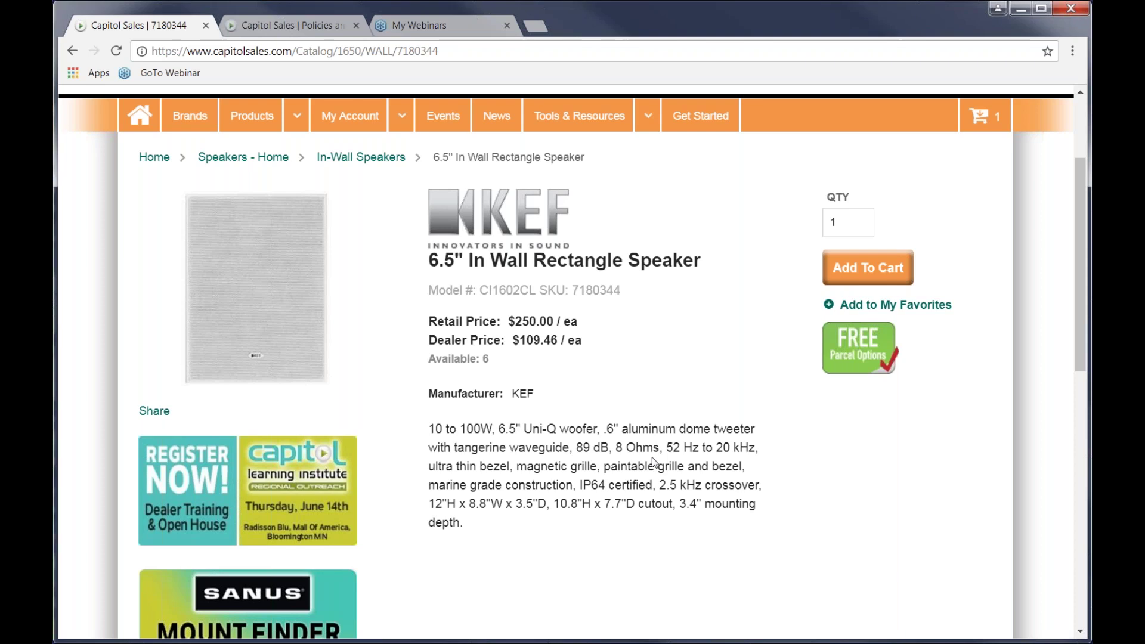
{"action": "scroll", "coordinate": [654, 462], "scroll_direction": "down", "scroll_amount": 1}
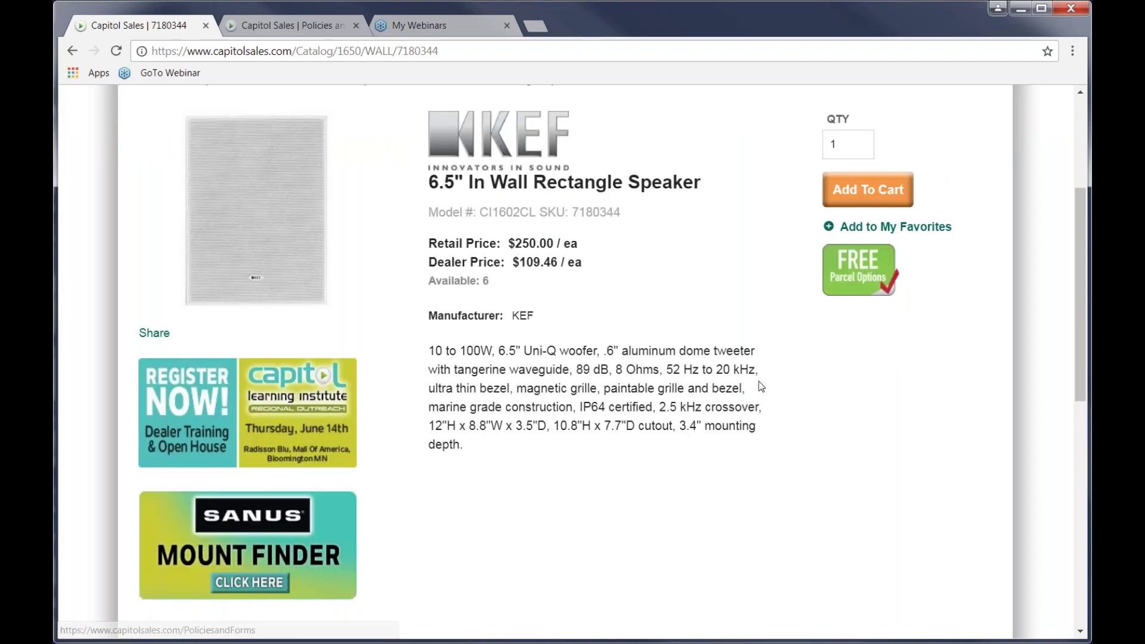
{"action": "scroll", "coordinate": [761, 386], "scroll_direction": "down", "scroll_amount": 2}
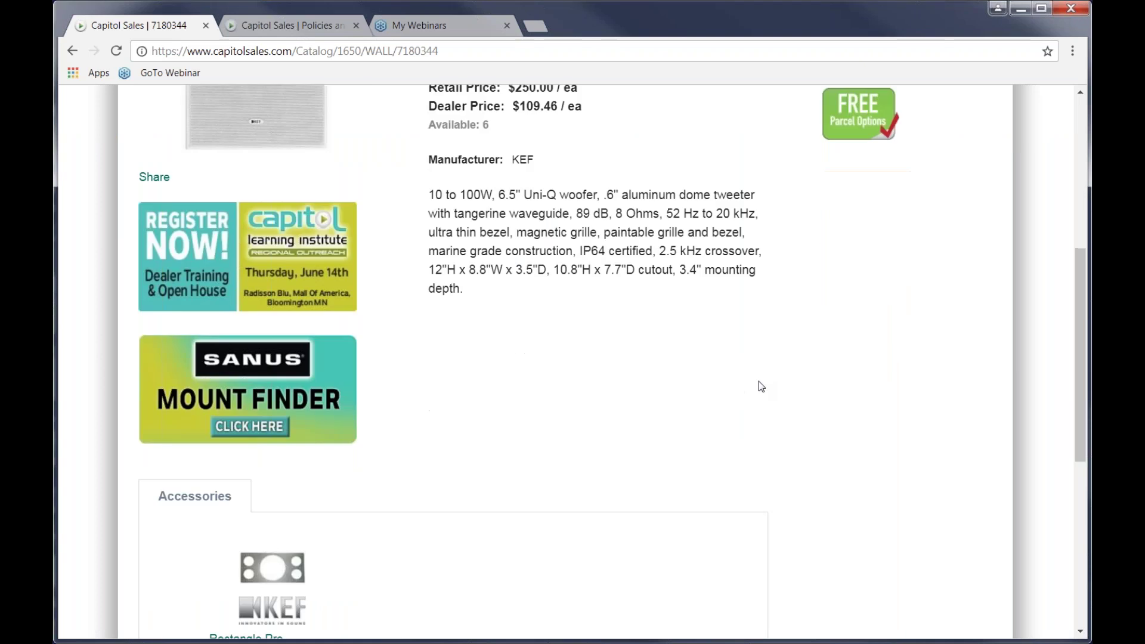
{"action": "scroll", "coordinate": [760, 386], "scroll_direction": "down", "scroll_amount": 2}
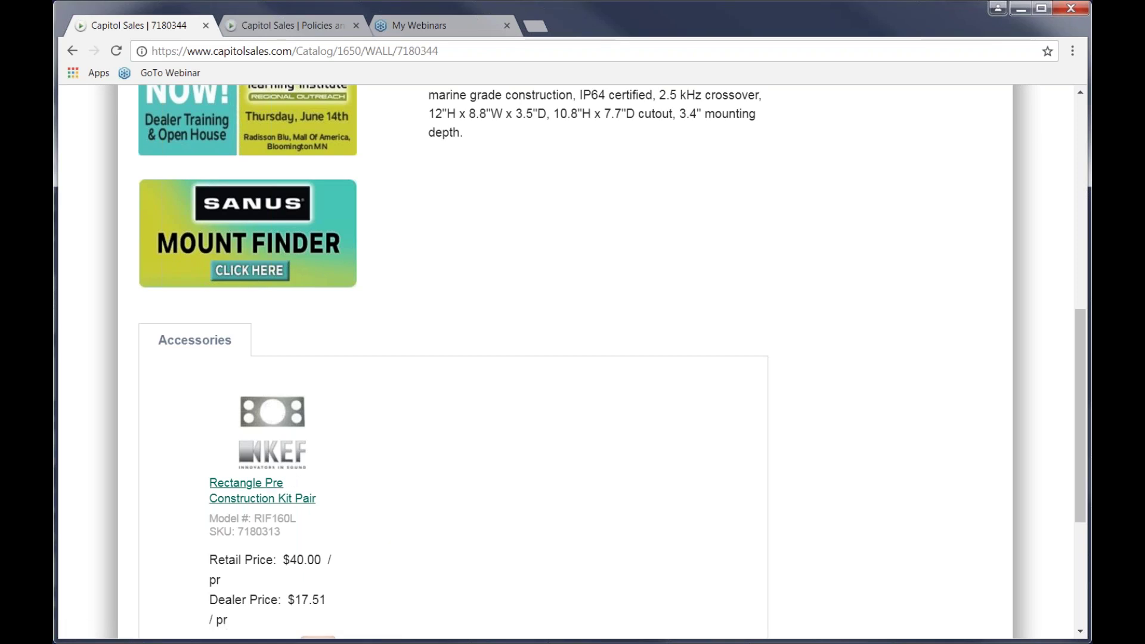
Open the Rectangle Pre Construction Kit Pair accessory and add quantity 1 to the cart
{"action": "left_click", "coordinate": [283, 483]}
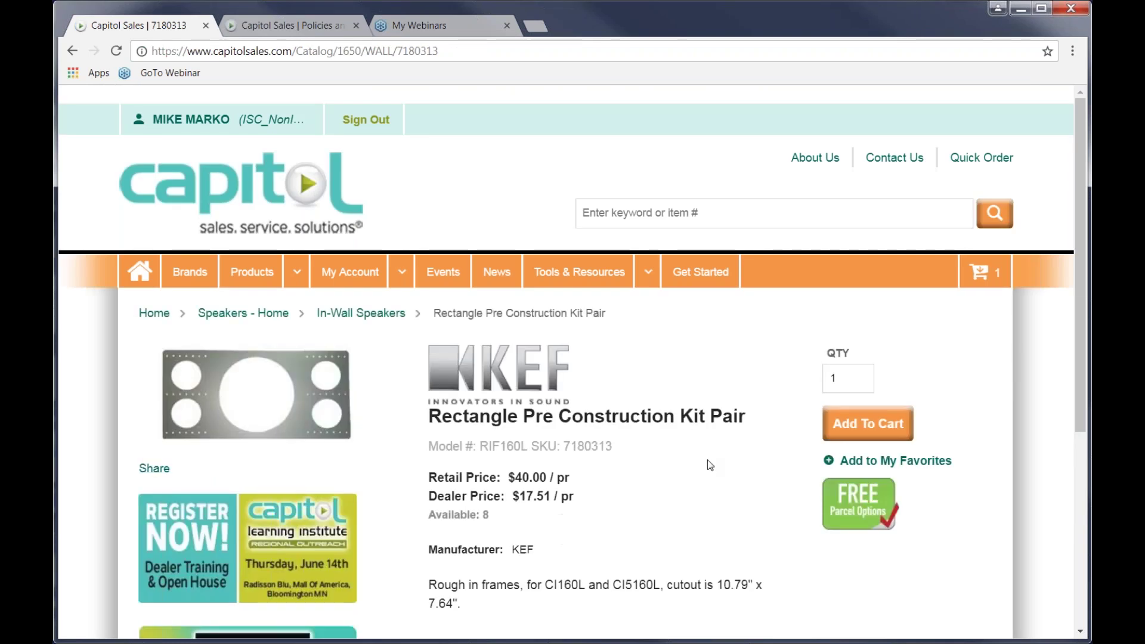
{"action": "scroll", "coordinate": [709, 465], "scroll_direction": "down", "scroll_amount": 1}
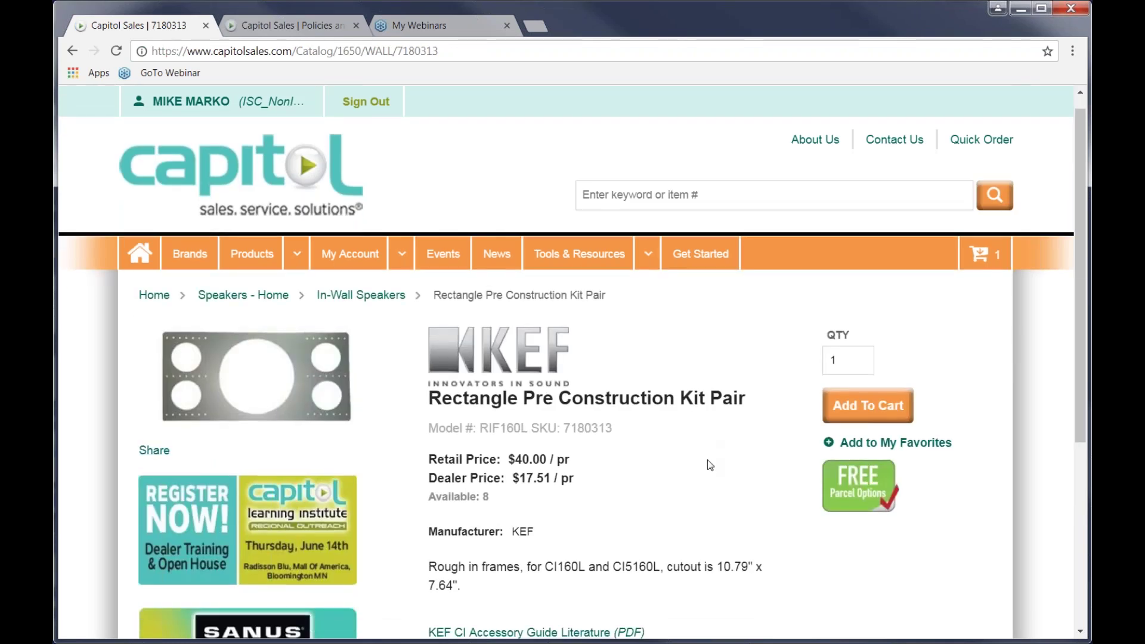
{"action": "scroll", "coordinate": [709, 464], "scroll_direction": "down", "scroll_amount": 3}
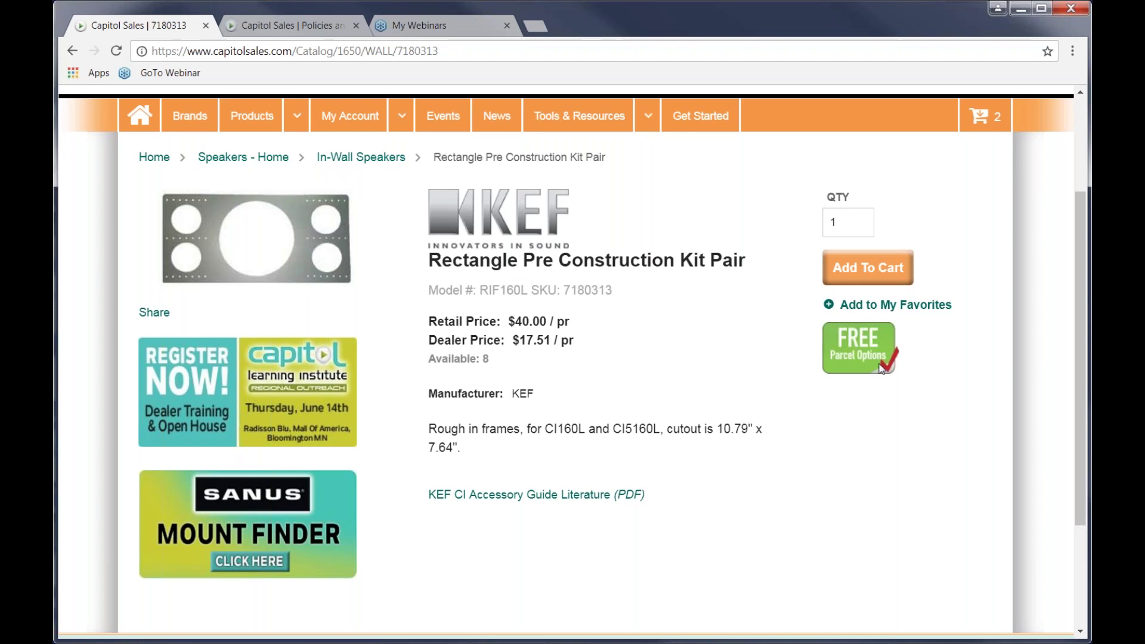
{"action": "scroll", "coordinate": [728, 339], "scroll_direction": "up", "scroll_amount": 3}
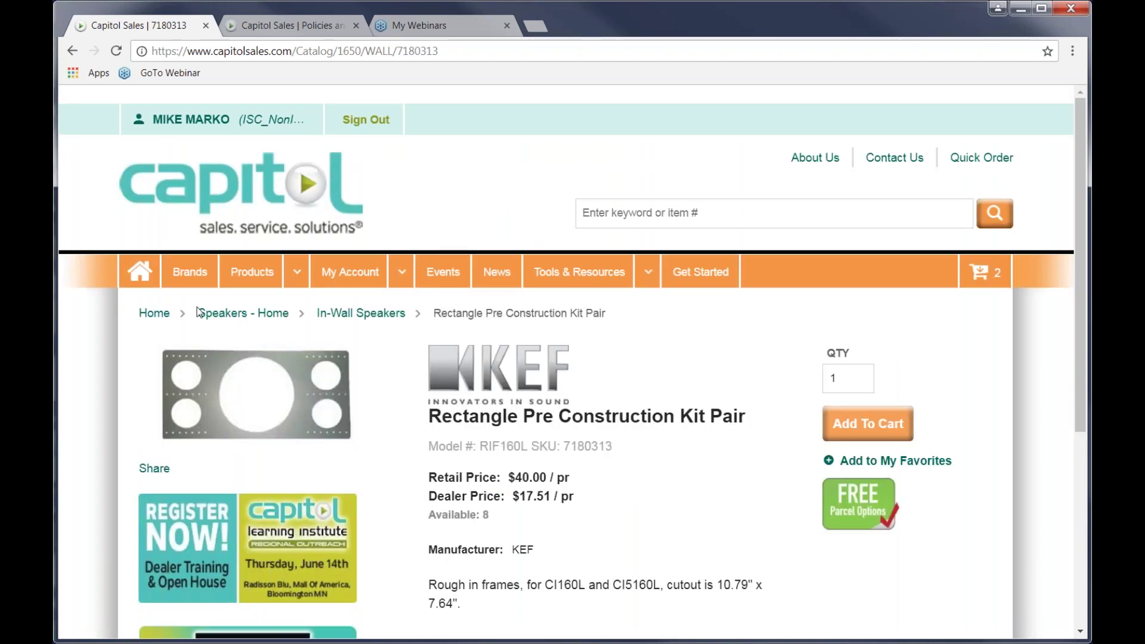
{"action": "left_click", "coordinate": [188, 278]}
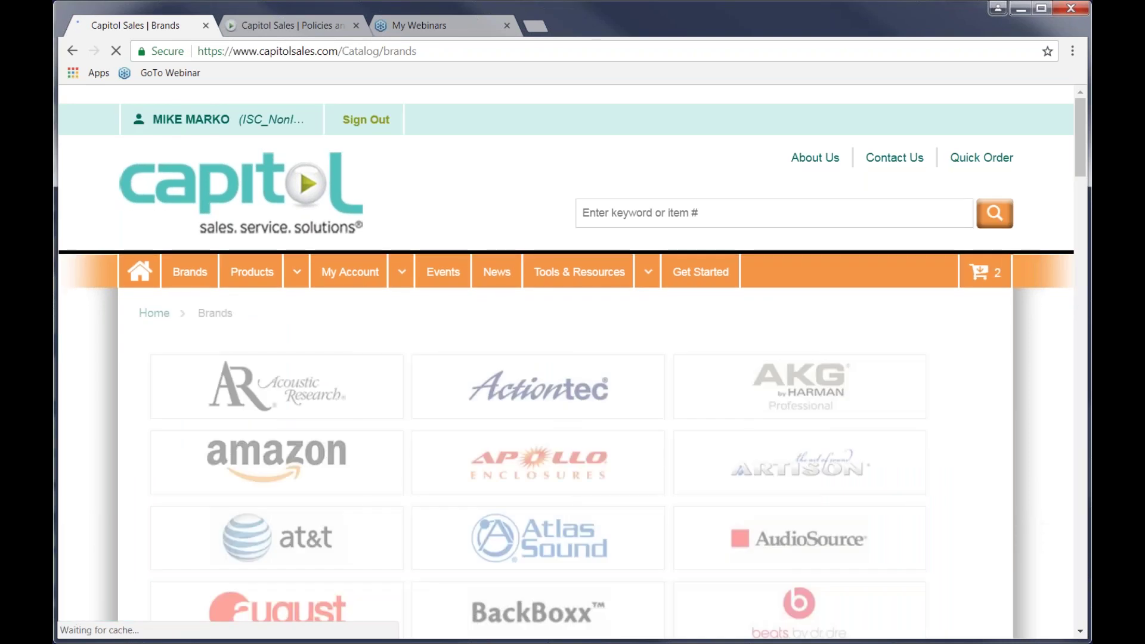
Scroll through the brand logos and open the Ring brand's 23-item catalog
{"action": "scroll", "coordinate": [599, 464], "scroll_direction": "down", "scroll_amount": 3}
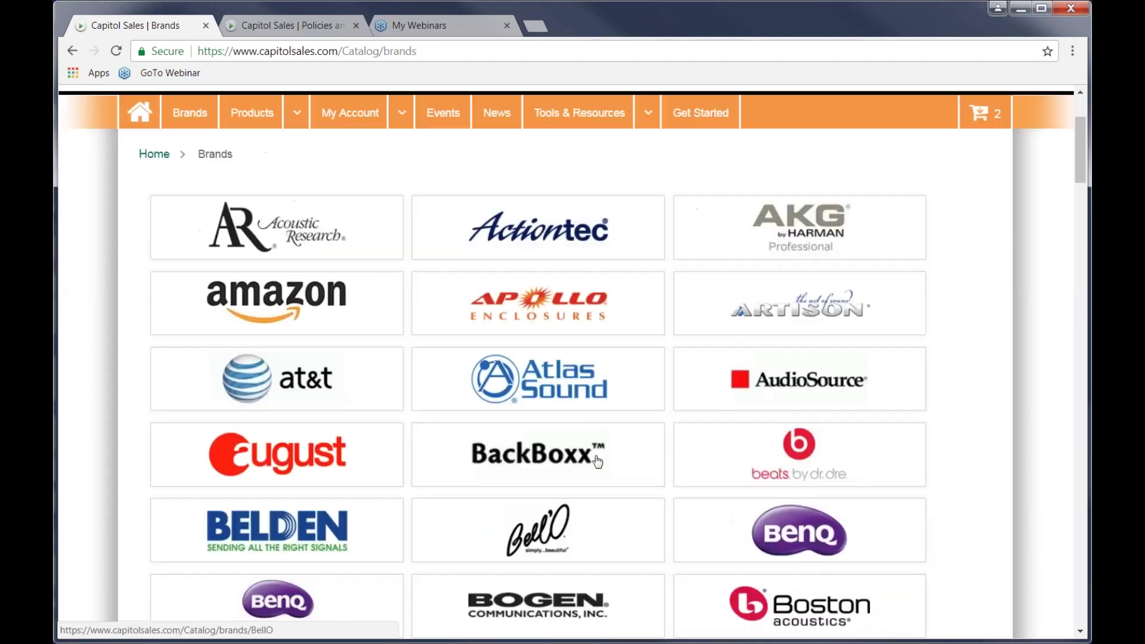
{"action": "scroll", "coordinate": [597, 461], "scroll_direction": "down", "scroll_amount": 9}
{"action": "scroll", "coordinate": [598, 461], "scroll_direction": "down", "scroll_amount": 6}
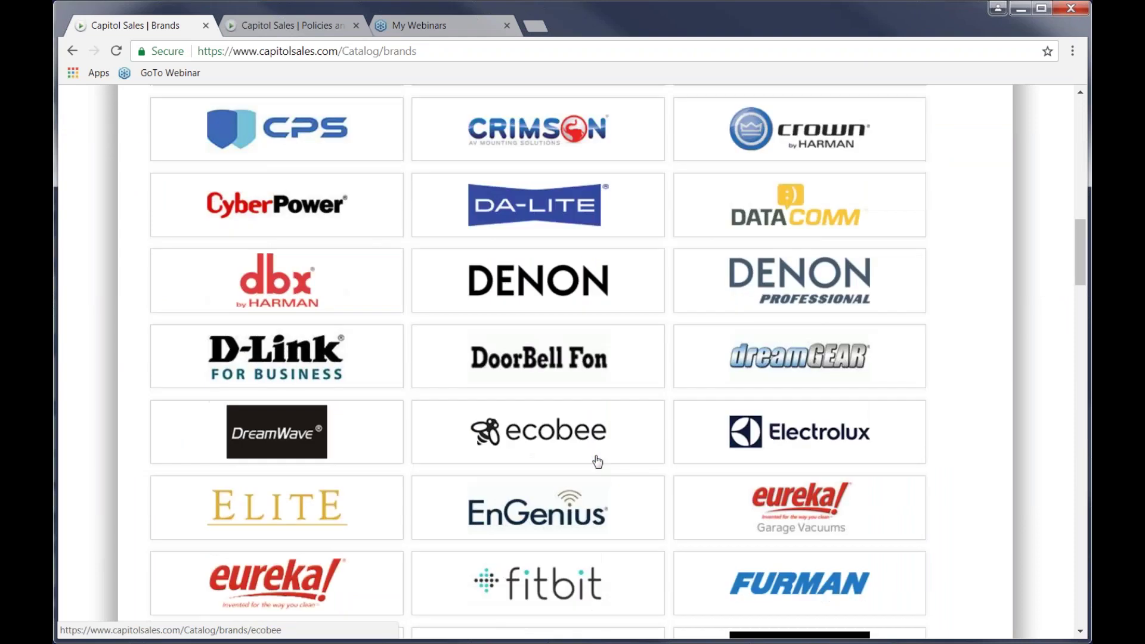
{"action": "scroll", "coordinate": [598, 462], "scroll_direction": "down", "scroll_amount": 4}
{"action": "scroll", "coordinate": [598, 462], "scroll_direction": "down", "scroll_amount": 3}
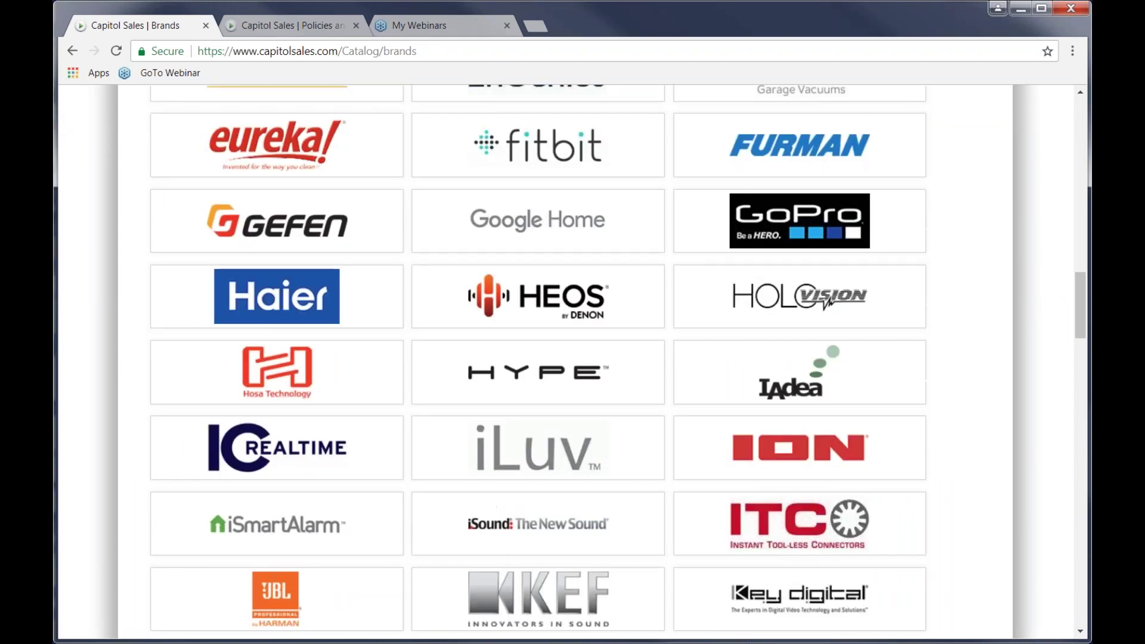
{"action": "scroll", "coordinate": [538, 361], "scroll_direction": "down", "scroll_amount": 3}
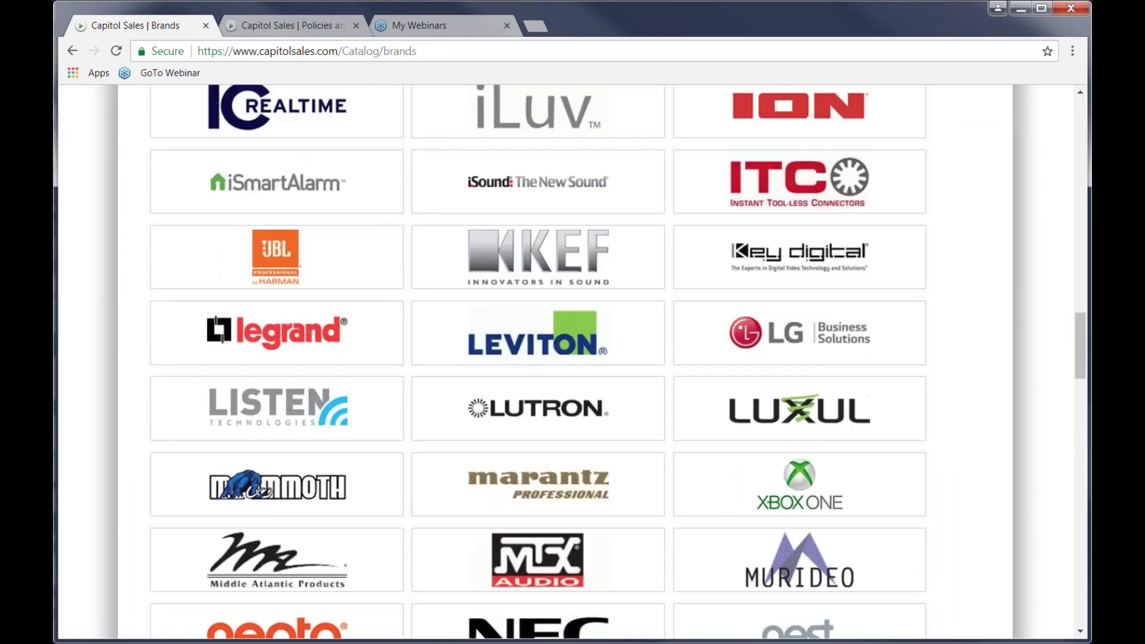
{"action": "scroll", "coordinate": [572, 358], "scroll_direction": "down", "scroll_amount": 1}
{"action": "scroll", "coordinate": [537, 403], "scroll_direction": "down", "scroll_amount": 2}
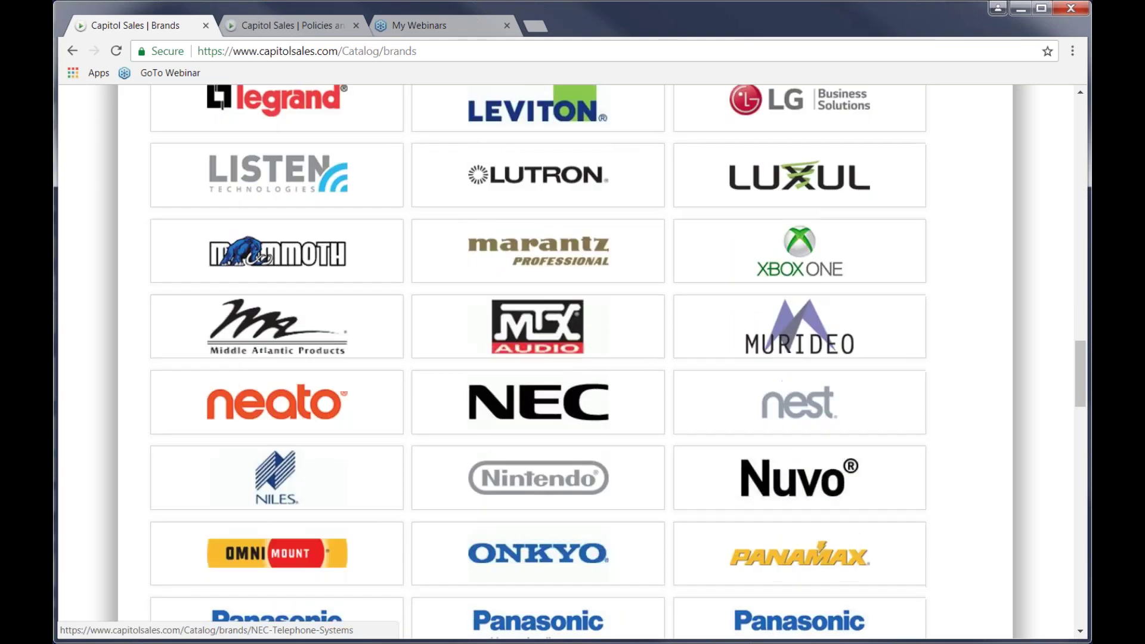
{"action": "scroll", "coordinate": [537, 477], "scroll_direction": "down", "scroll_amount": 1}
{"action": "scroll", "coordinate": [536, 471], "scroll_direction": "down", "scroll_amount": 3}
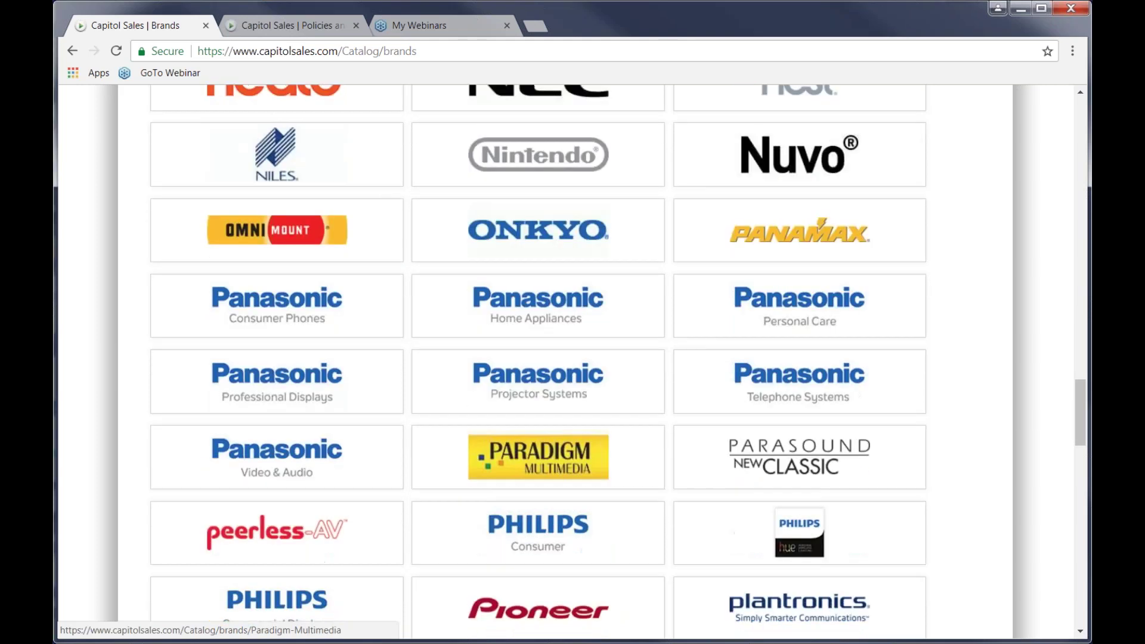
{"action": "scroll", "coordinate": [536, 456], "scroll_direction": "down", "scroll_amount": 5}
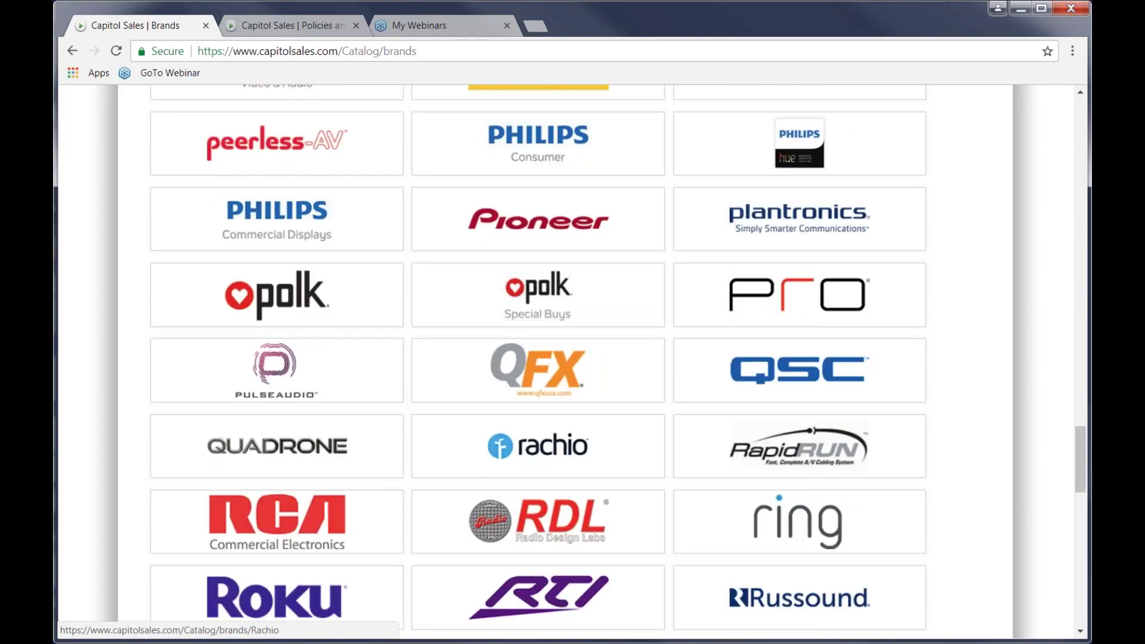
{"action": "scroll", "coordinate": [536, 453], "scroll_direction": "down", "scroll_amount": 1}
{"action": "left_click", "coordinate": [537, 453]}
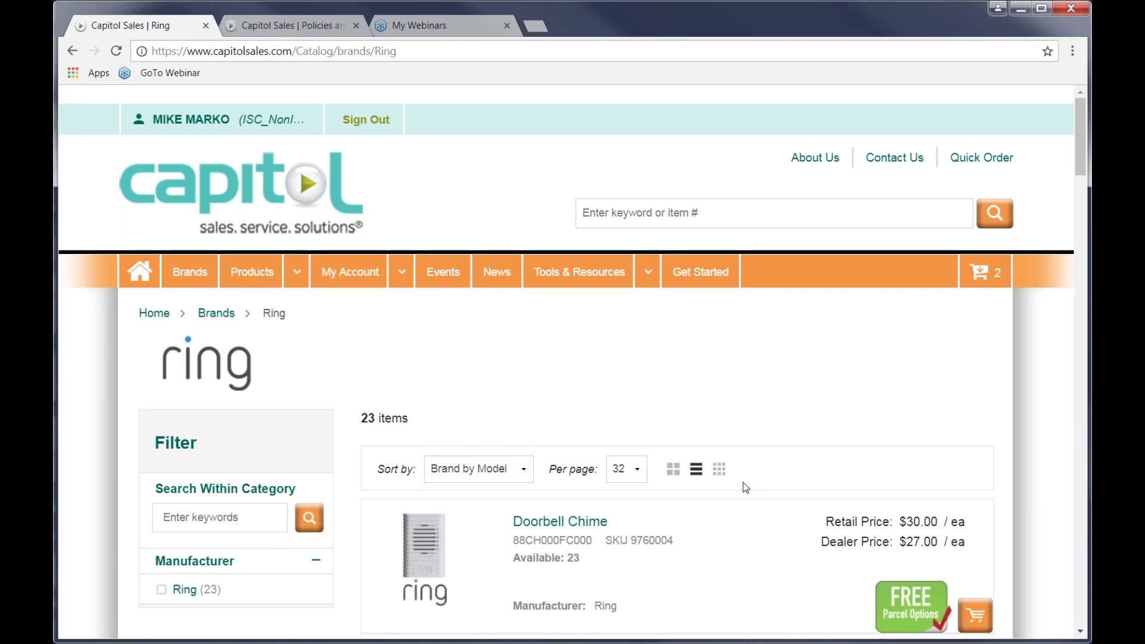
Scroll Ring's product list down to the Battery Spotlight Camera Black at $174.00 dealer
{"action": "scroll", "coordinate": [745, 488], "scroll_direction": "down", "scroll_amount": 2}
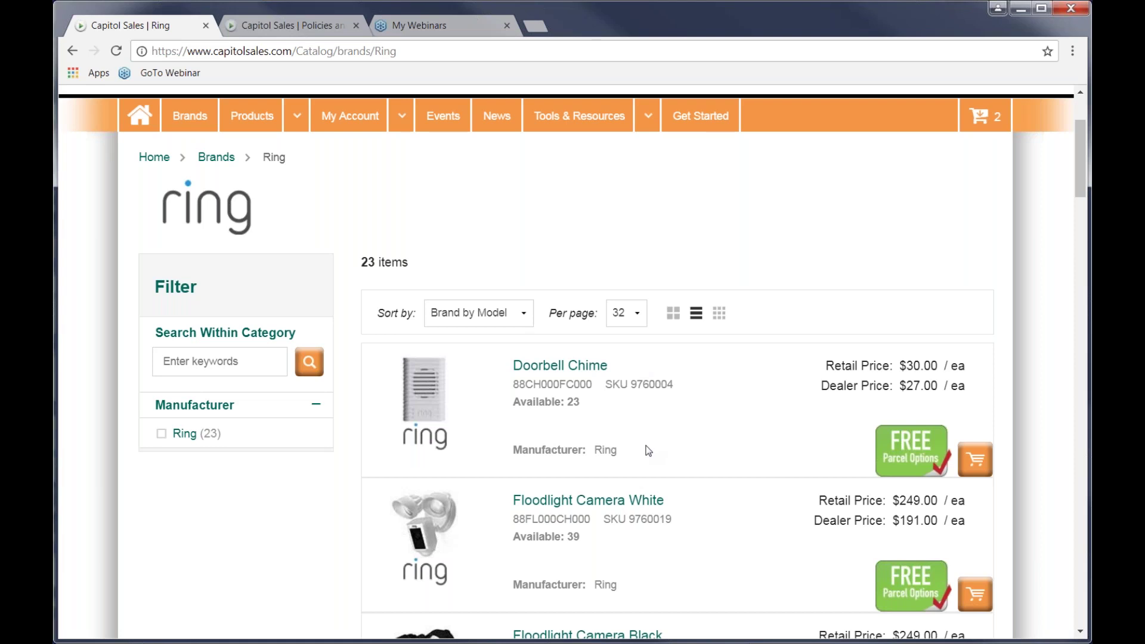
{"action": "scroll", "coordinate": [648, 451], "scroll_direction": "down", "scroll_amount": 6}
{"action": "scroll", "coordinate": [648, 451], "scroll_direction": "down", "scroll_amount": 4}
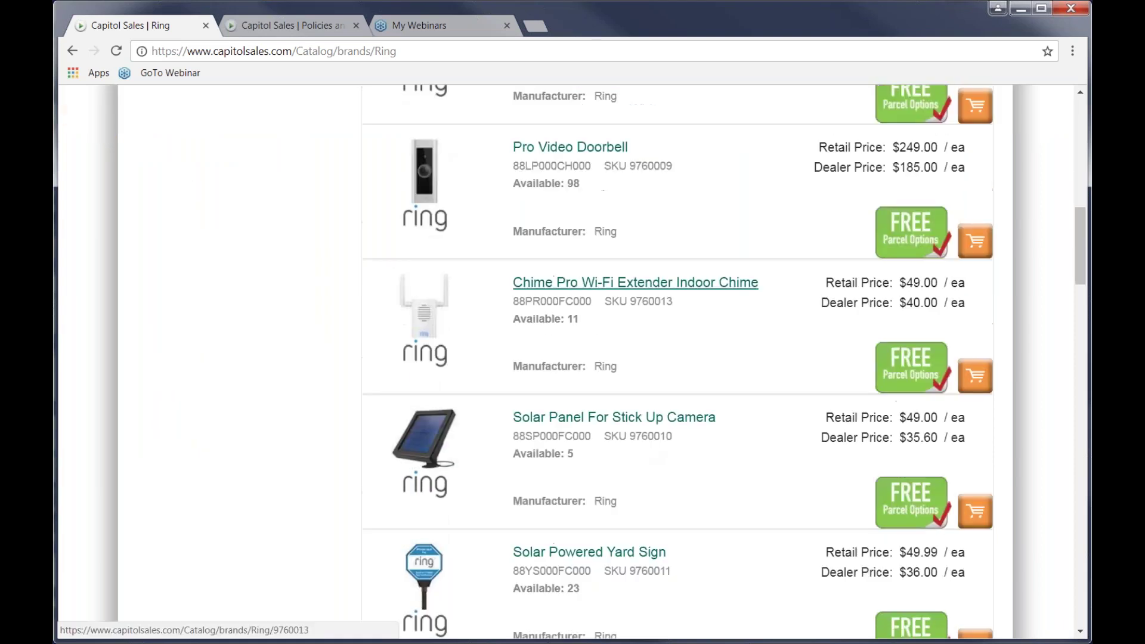
{"action": "scroll", "coordinate": [649, 445], "scroll_direction": "down", "scroll_amount": 3}
{"action": "scroll", "coordinate": [649, 445], "scroll_direction": "down", "scroll_amount": 5}
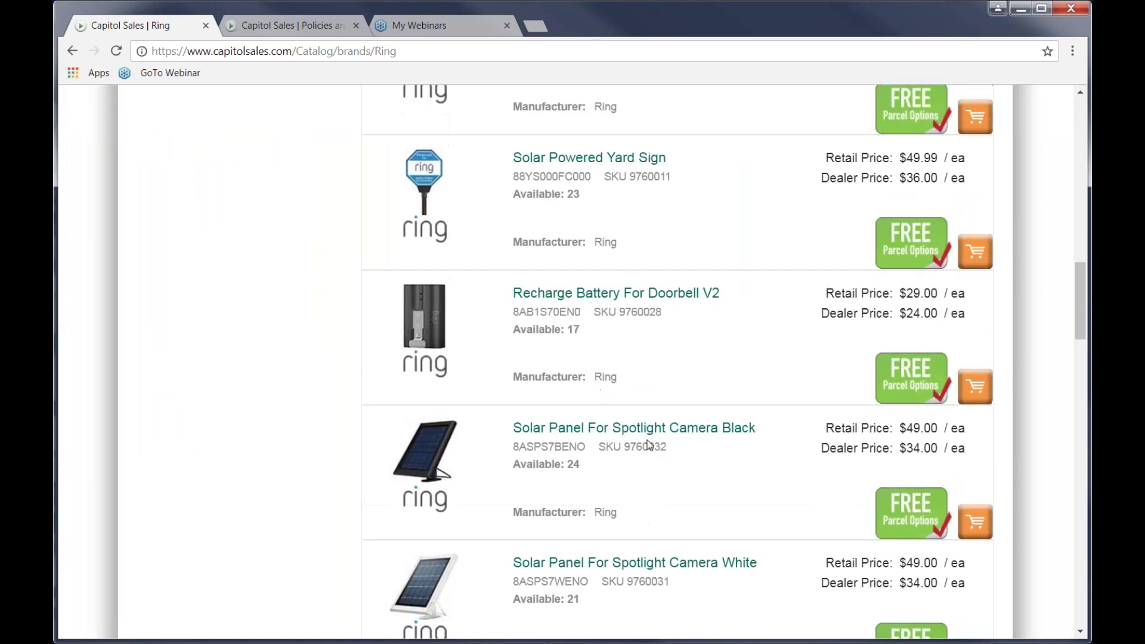
{"action": "scroll", "coordinate": [649, 444], "scroll_direction": "down", "scroll_amount": 5}
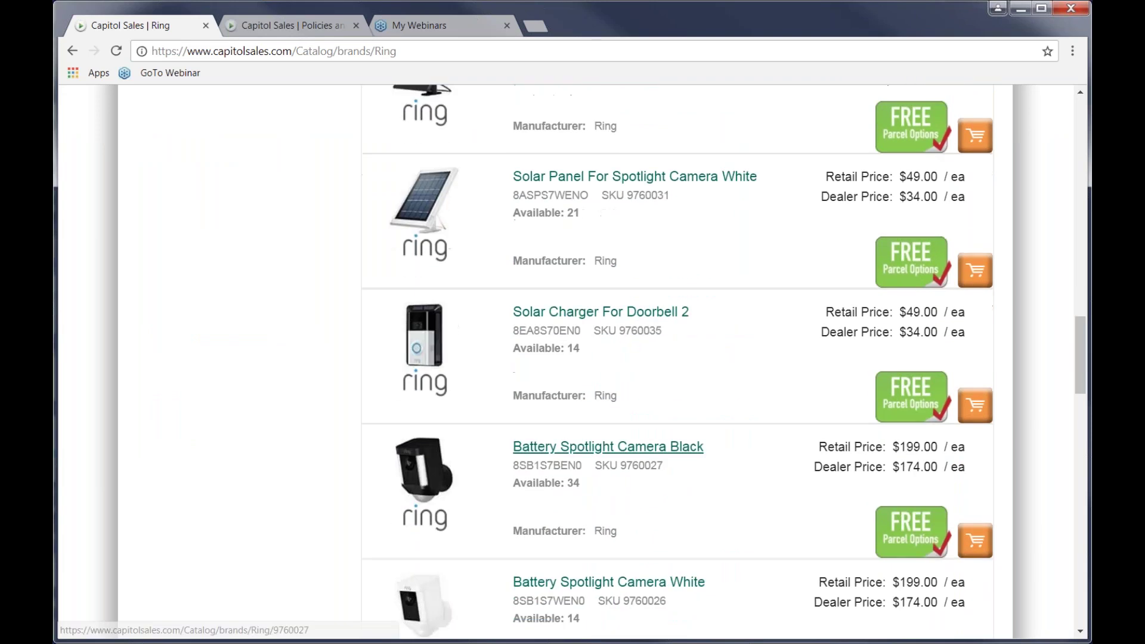
{"action": "scroll", "coordinate": [654, 443], "scroll_direction": "down", "scroll_amount": 4}
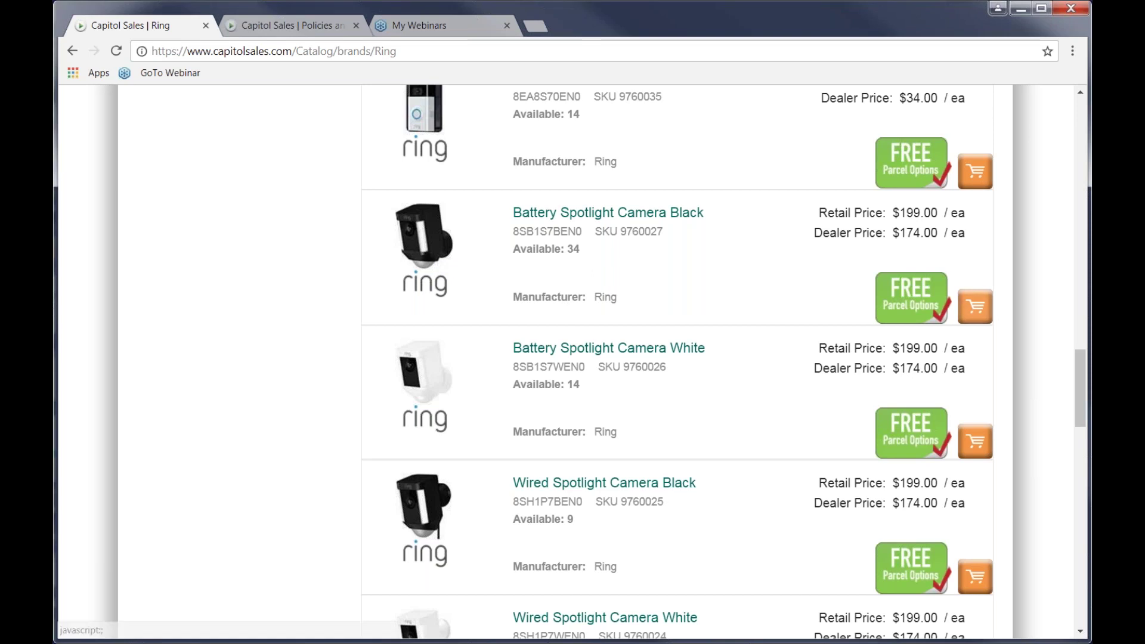
Add one Ring Battery Spotlight Camera Black ($174.00) to the cart, making 3 items
{"action": "left_click", "coordinate": [975, 306]}
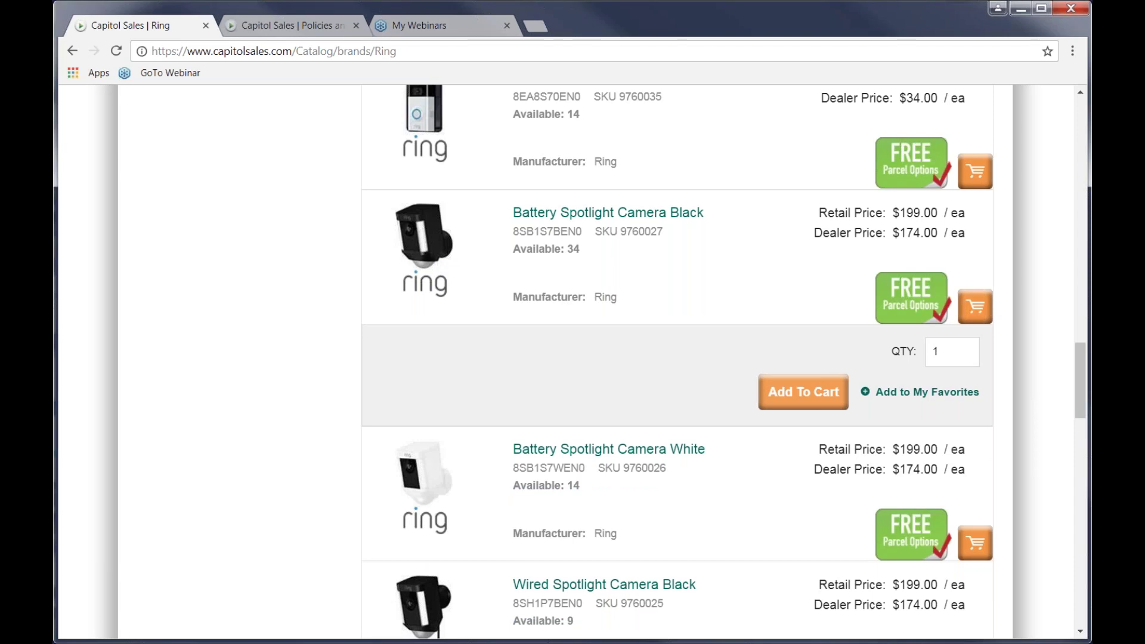
{"action": "left_click", "coordinate": [804, 392]}
{"action": "scroll", "coordinate": [741, 295], "scroll_direction": "up", "scroll_amount": 5}
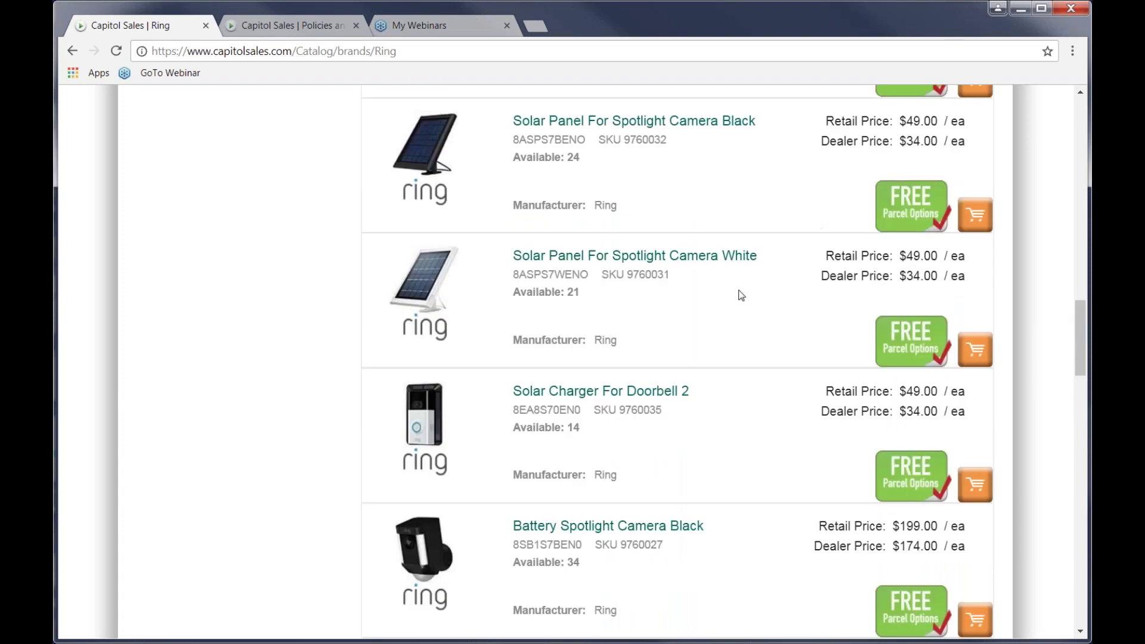
{"action": "scroll", "coordinate": [741, 295], "scroll_direction": "up", "scroll_amount": 20}
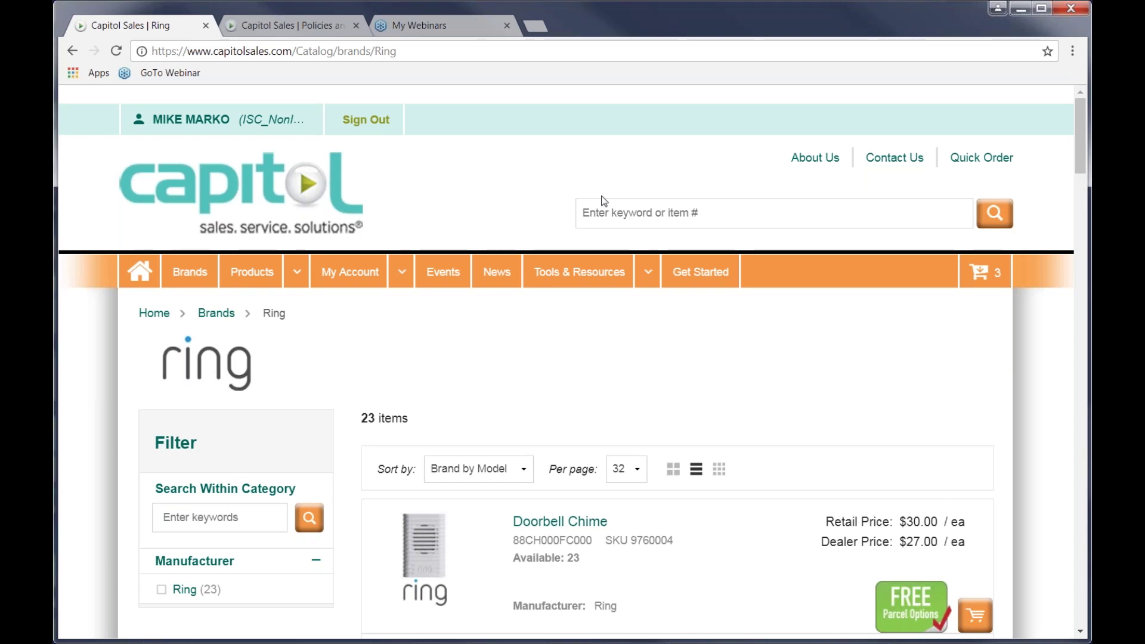
{"action": "left_click", "coordinate": [604, 203]}
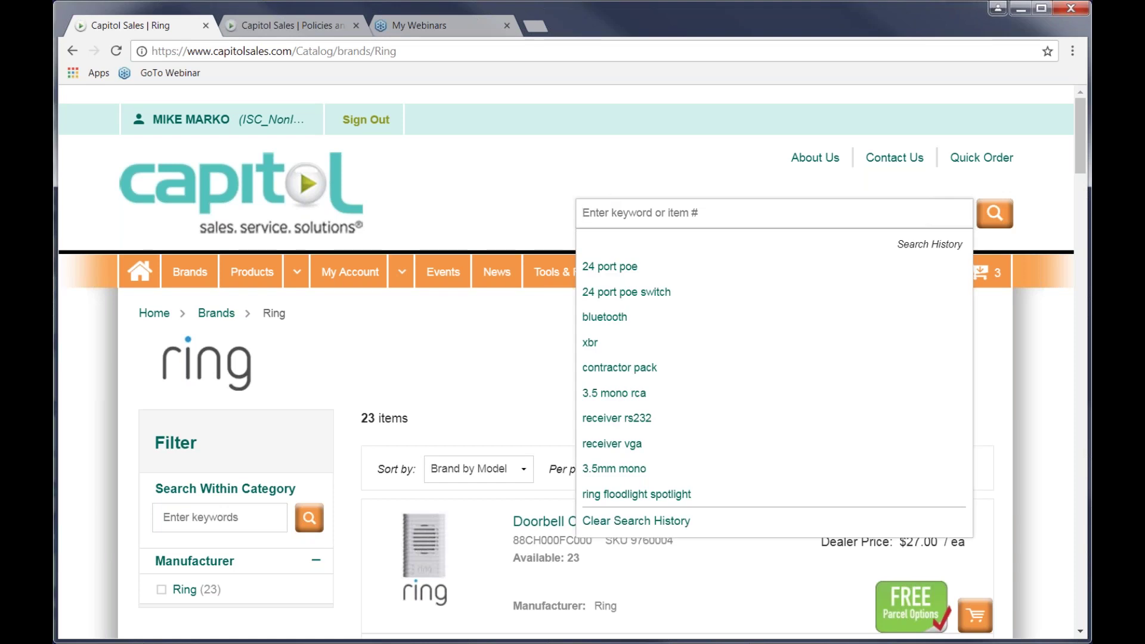
Correct the typo and search for '24 port poe', returning 124 PoE switch results
{"action": "type", "text": "24"}
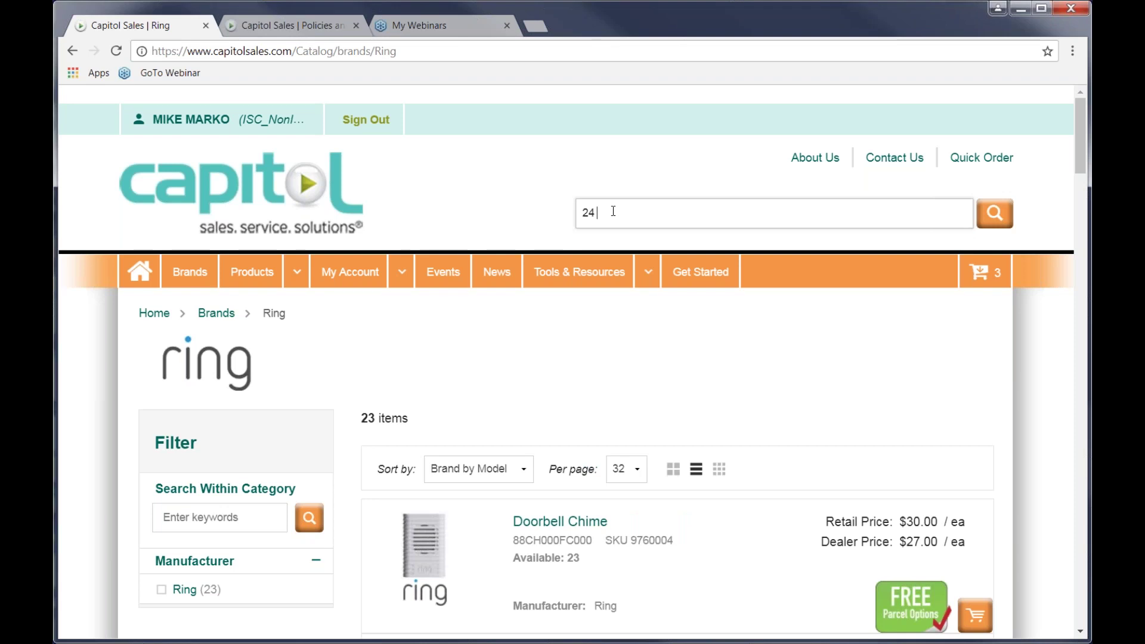
{"action": "type", "text": " 0rt"}
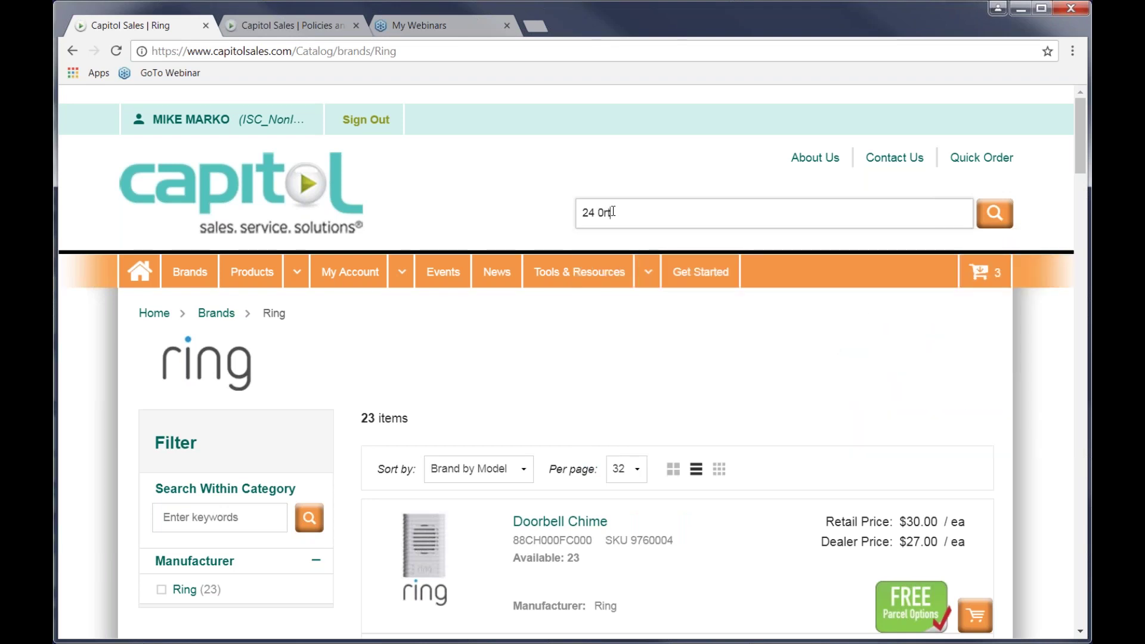
{"action": "key", "text": "BackSpace"}
{"action": "key", "text": "BackSpace"}
{"action": "key", "text": "BackSpace"}
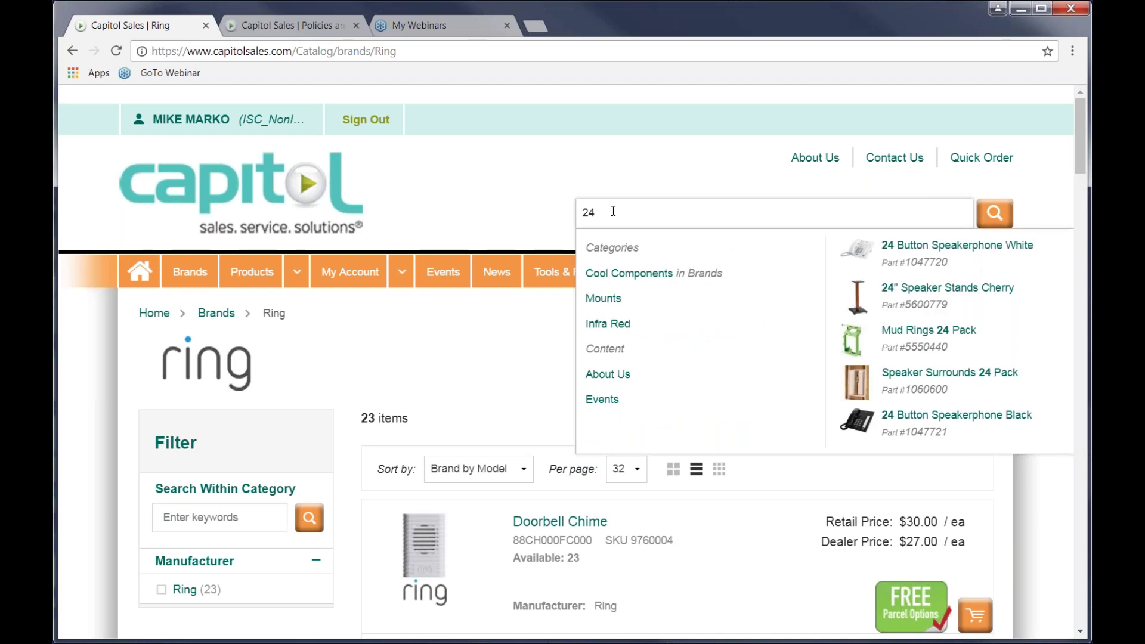
{"action": "type", "text": "port"}
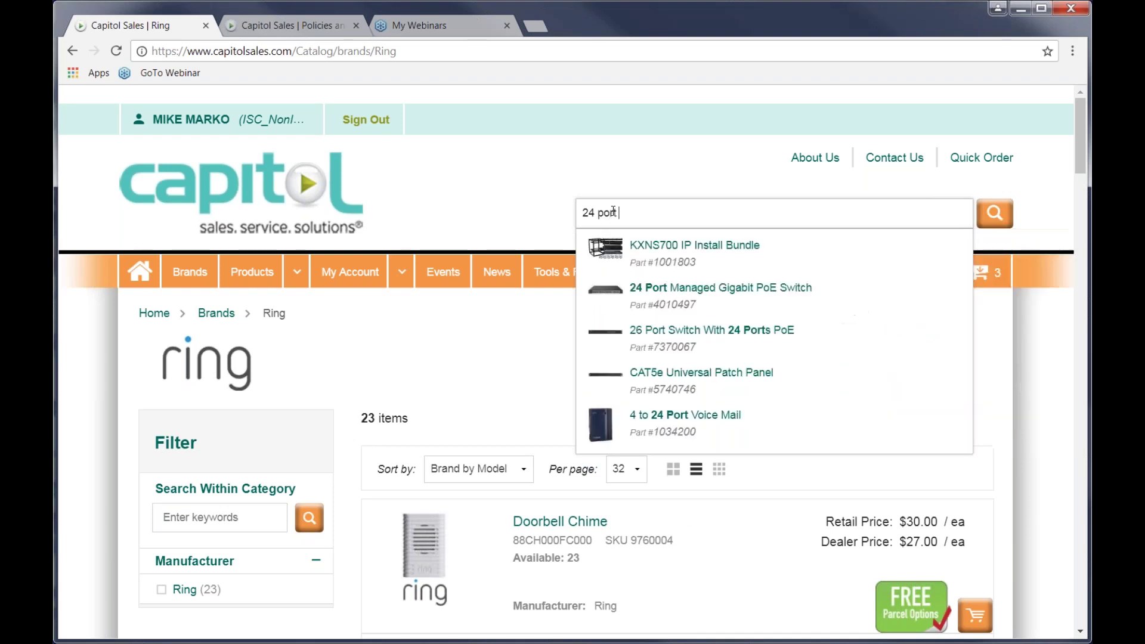
{"action": "type", "text": " poe"}
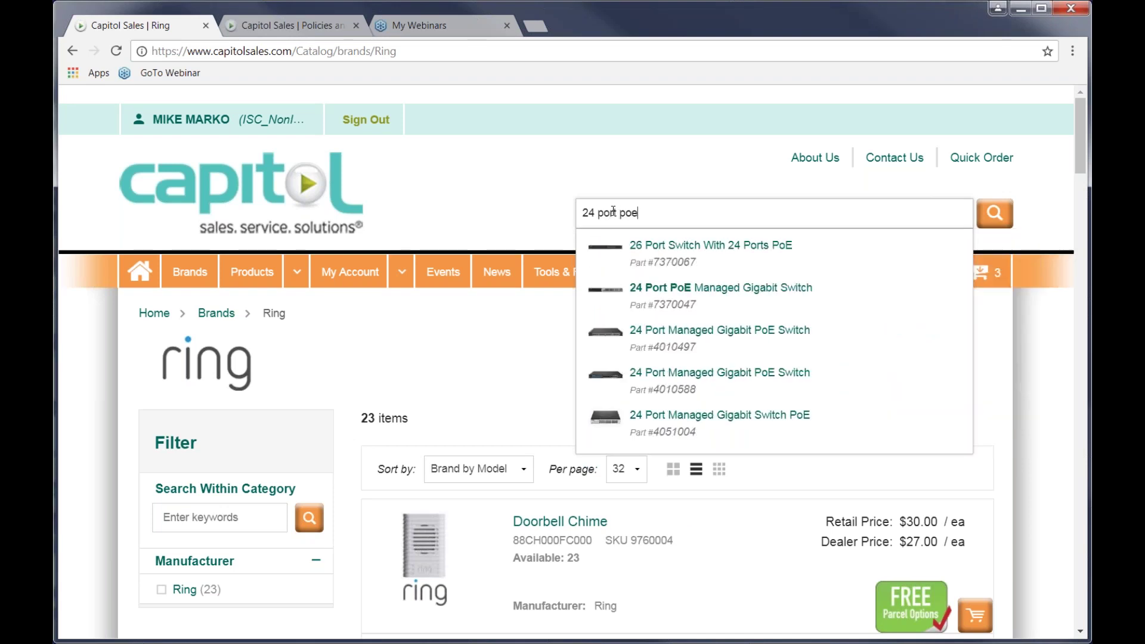
{"action": "left_click", "coordinate": [995, 215]}
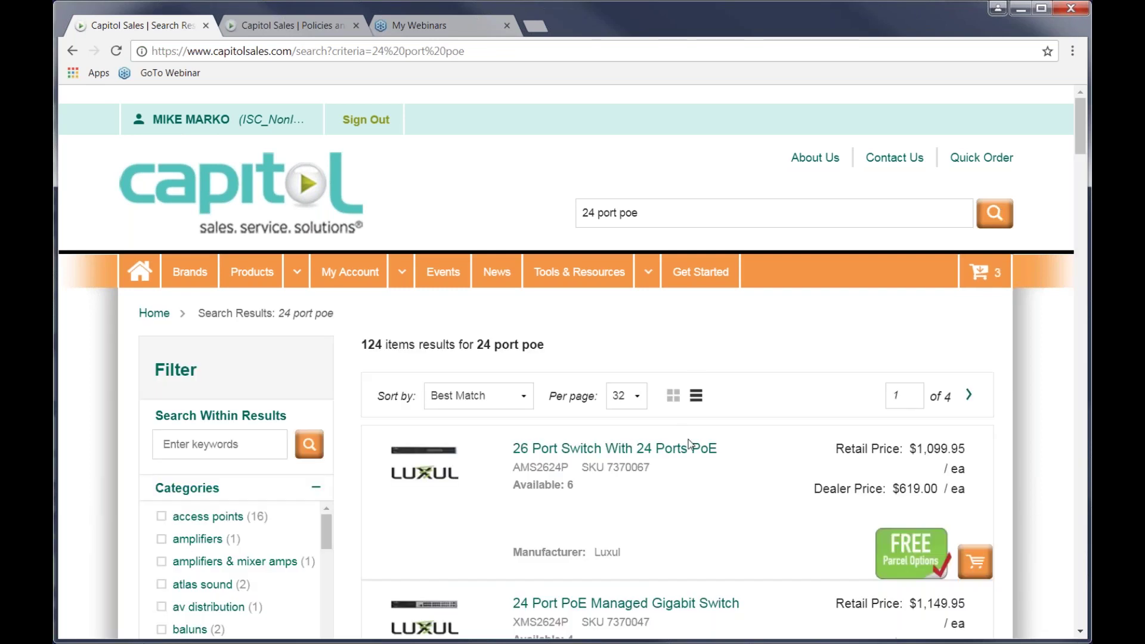
Scroll through the 124 '24 port poe' switch results and back to the top
{"action": "scroll", "coordinate": [689, 444], "scroll_direction": "down", "scroll_amount": 1}
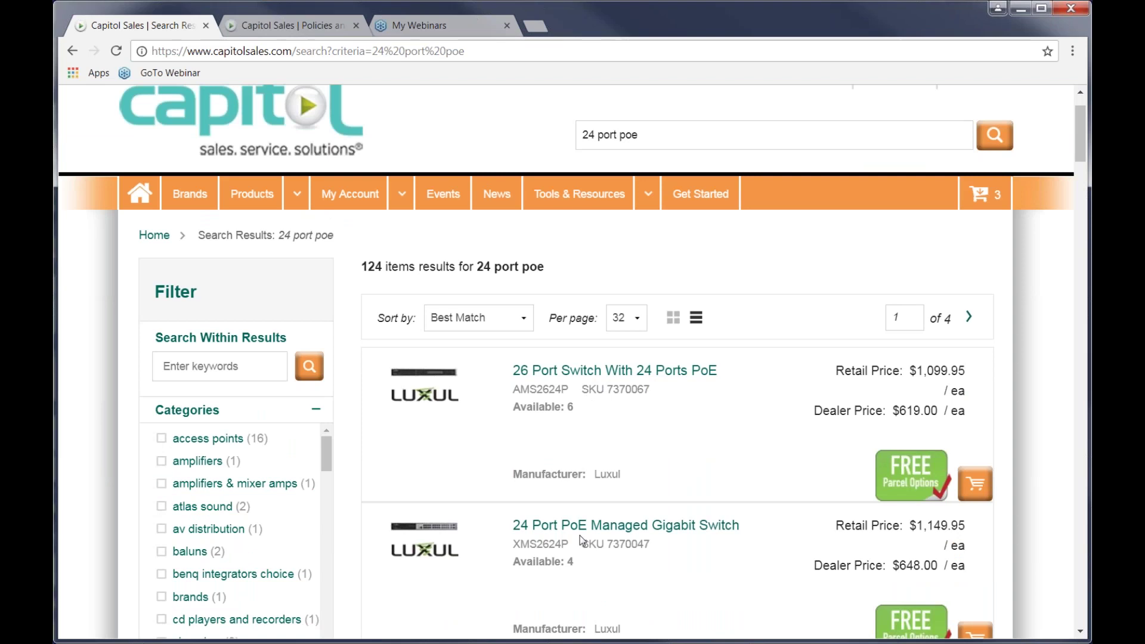
{"action": "scroll", "coordinate": [592, 539], "scroll_direction": "down", "scroll_amount": 2}
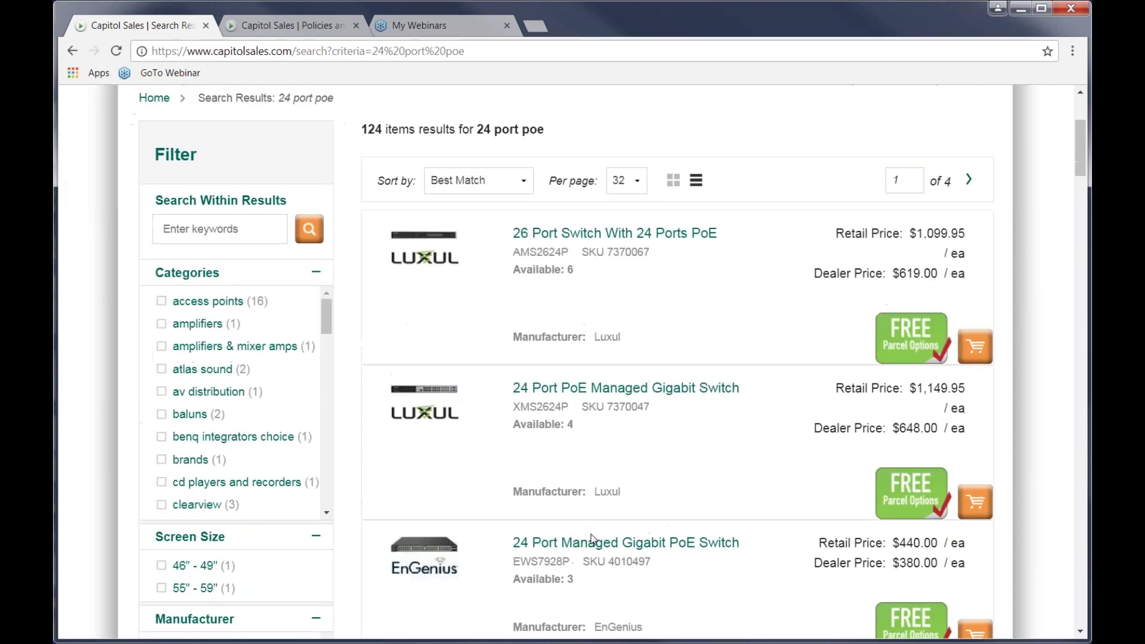
{"action": "scroll", "coordinate": [592, 539], "scroll_direction": "down", "scroll_amount": 3}
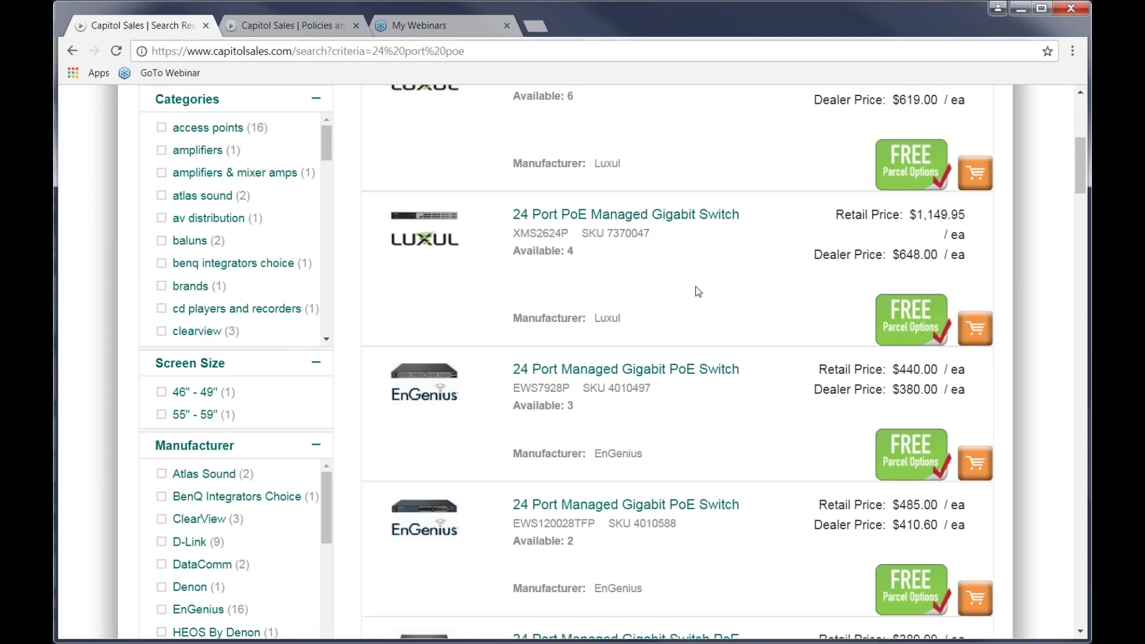
{"action": "scroll", "coordinate": [682, 266], "scroll_direction": "up", "scroll_amount": 2}
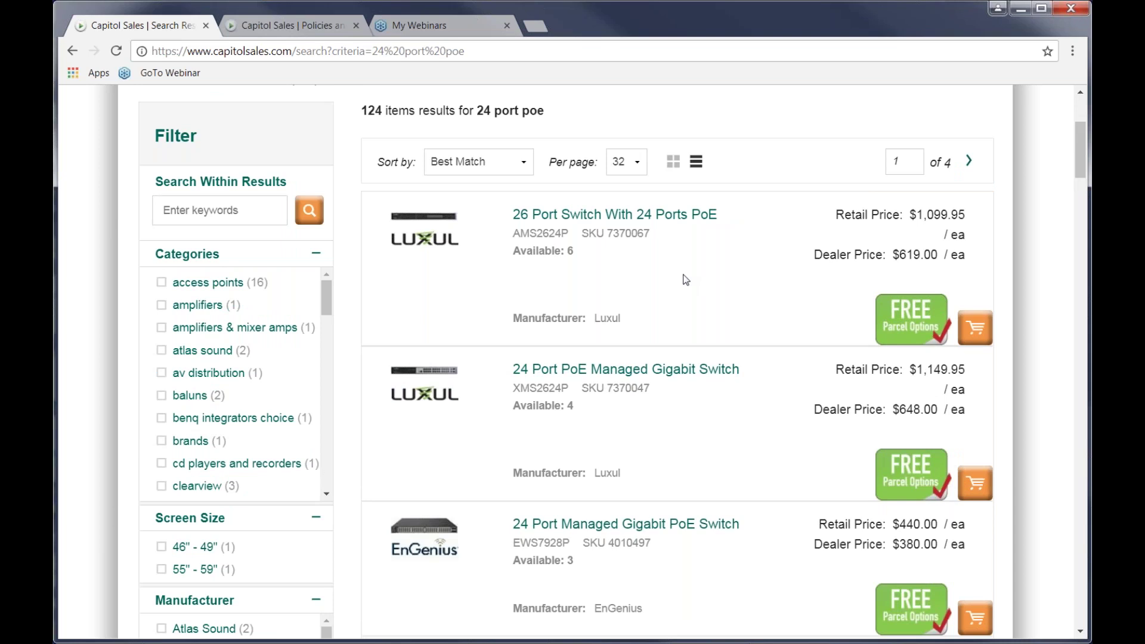
{"action": "scroll", "coordinate": [685, 279], "scroll_direction": "up", "scroll_amount": 1}
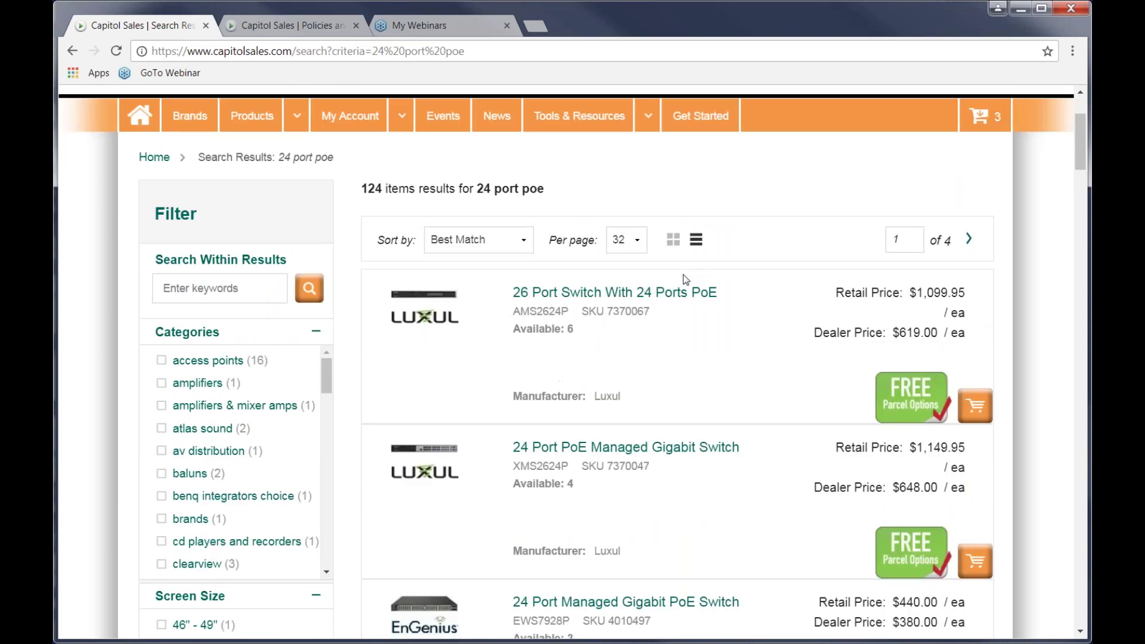
{"action": "scroll", "coordinate": [432, 480], "scroll_direction": "down", "scroll_amount": 1}
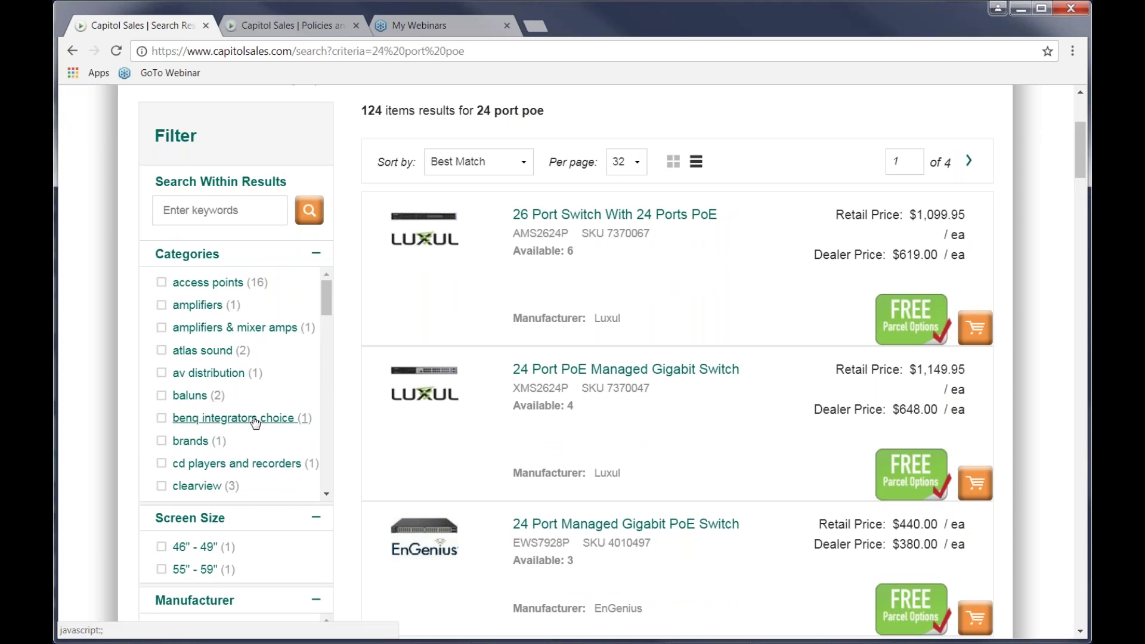
{"action": "scroll", "coordinate": [255, 422], "scroll_direction": "down", "scroll_amount": 6}
{"action": "scroll", "coordinate": [262, 410], "scroll_direction": "up", "scroll_amount": 4}
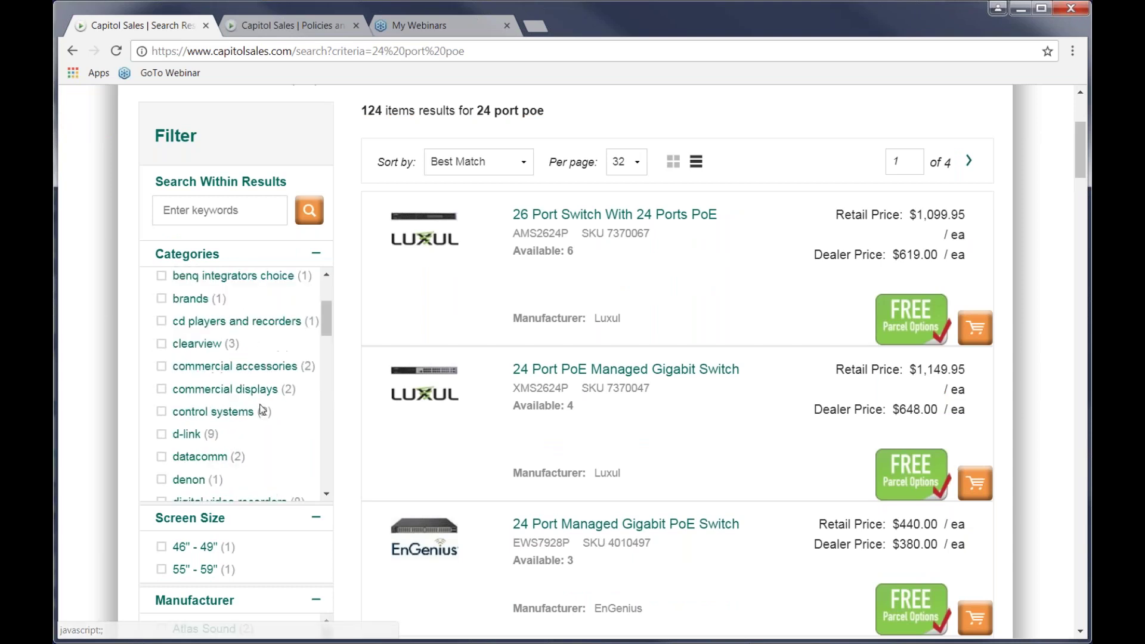
{"action": "scroll", "coordinate": [263, 410], "scroll_direction": "up", "scroll_amount": 6}
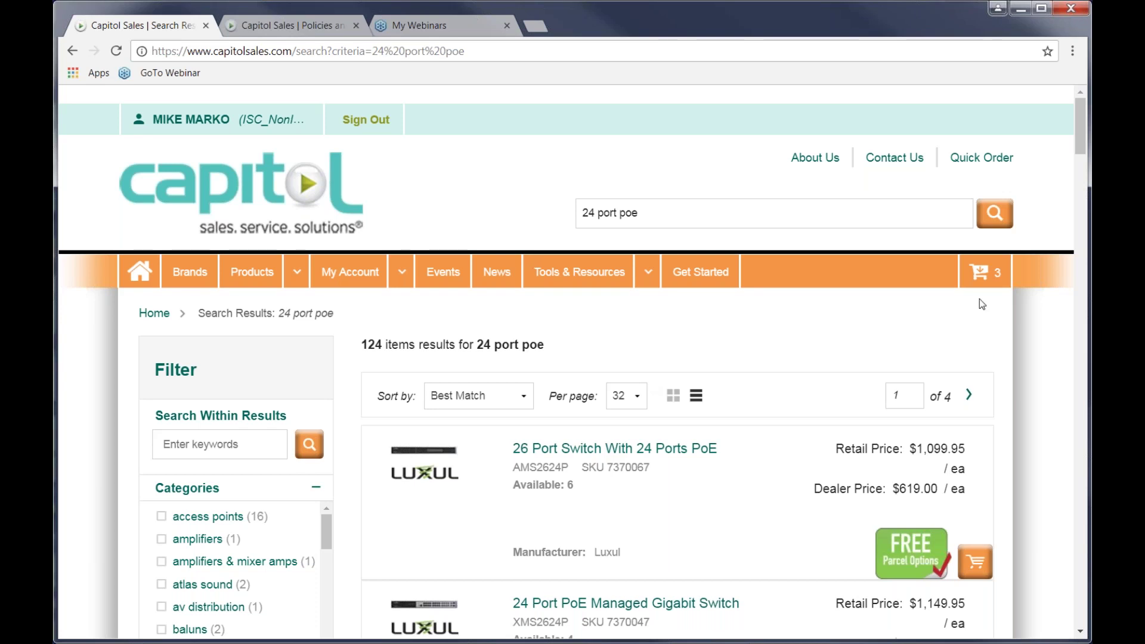
Open the cart and scroll through its 3 items and $300.97 subtotal
{"action": "left_click", "coordinate": [980, 272]}
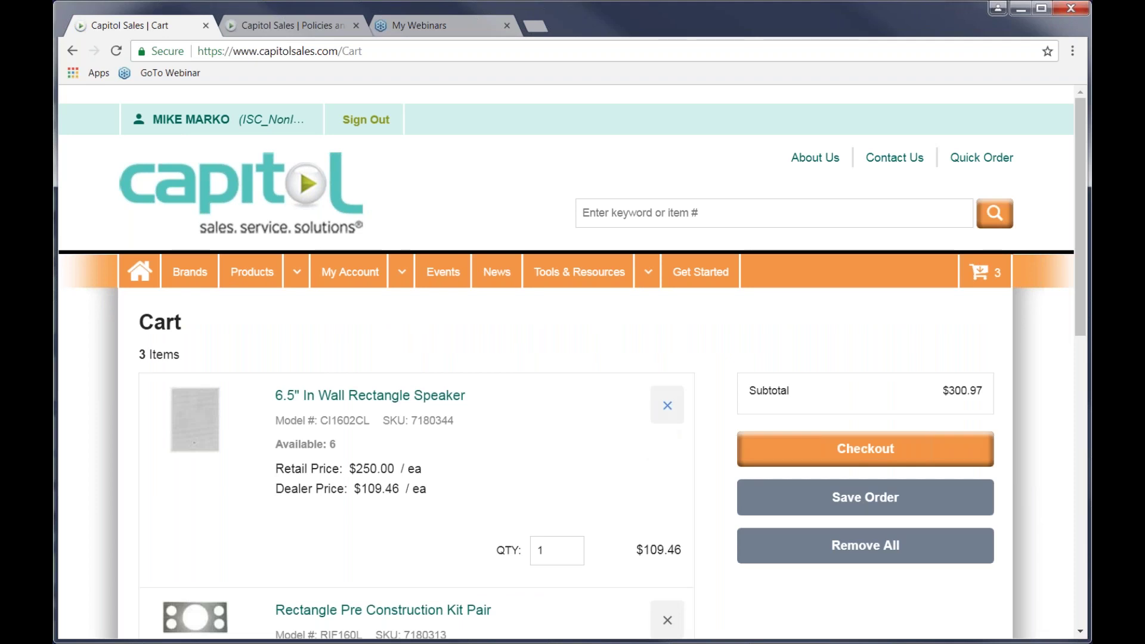
{"action": "scroll", "coordinate": [581, 508], "scroll_direction": "down", "scroll_amount": 3}
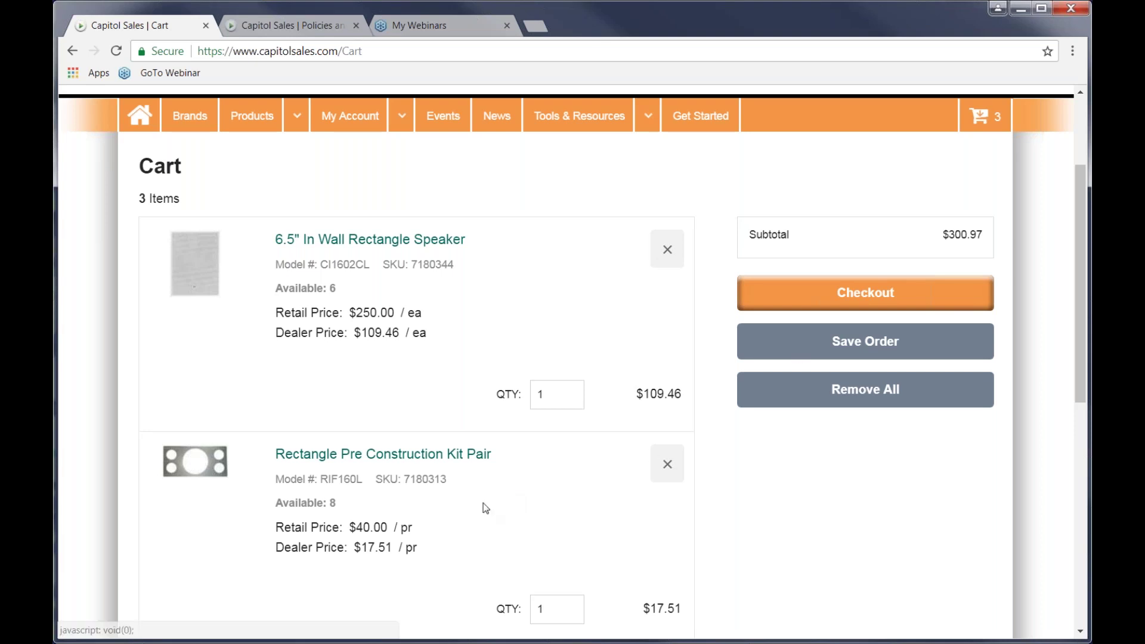
{"action": "scroll", "coordinate": [475, 308], "scroll_direction": "up", "scroll_amount": 3}
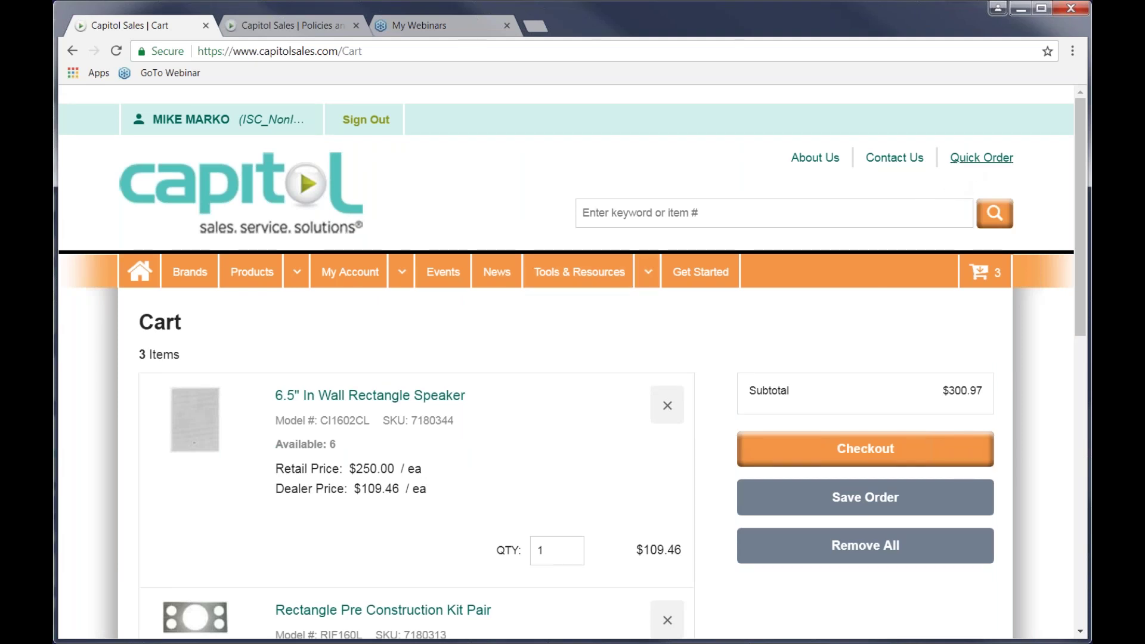
Quick-order 'cont25', the 5.25" 70V 8 Ohm 2 Way Speakers Black, and add it to the cart
{"action": "left_click", "coordinate": [982, 157]}
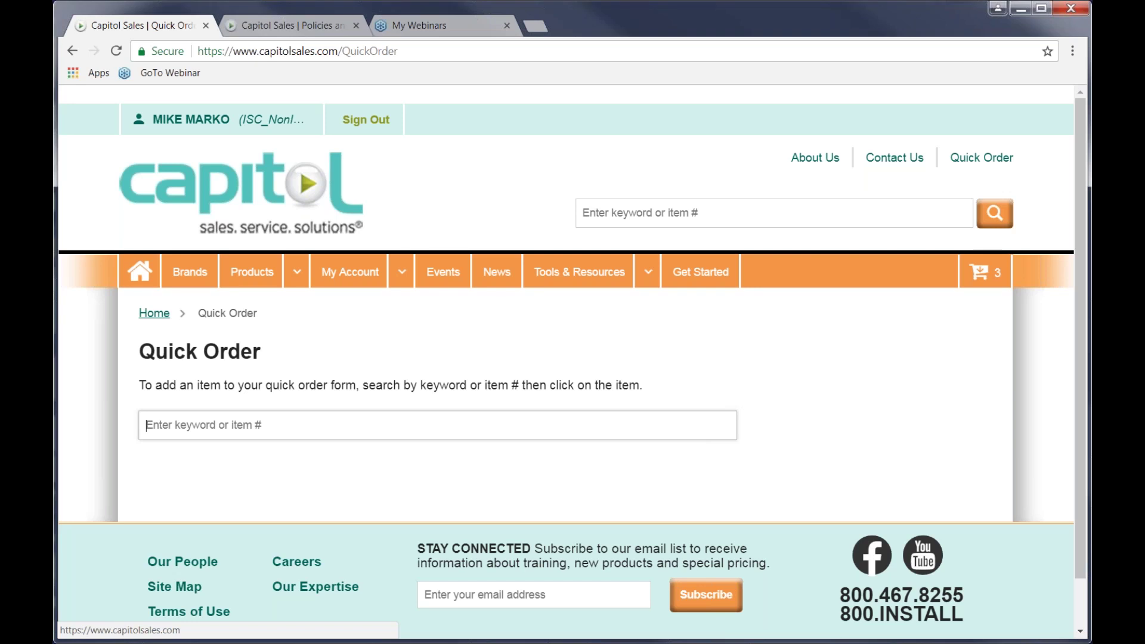
{"action": "type", "text": "cont"}
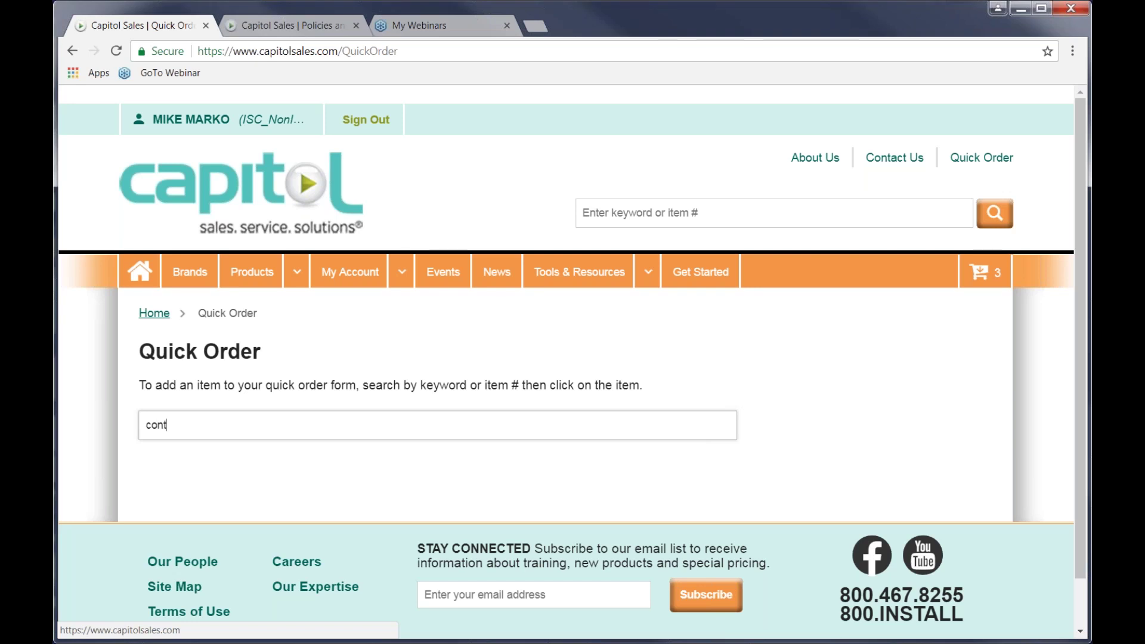
{"action": "type", "text": "25"}
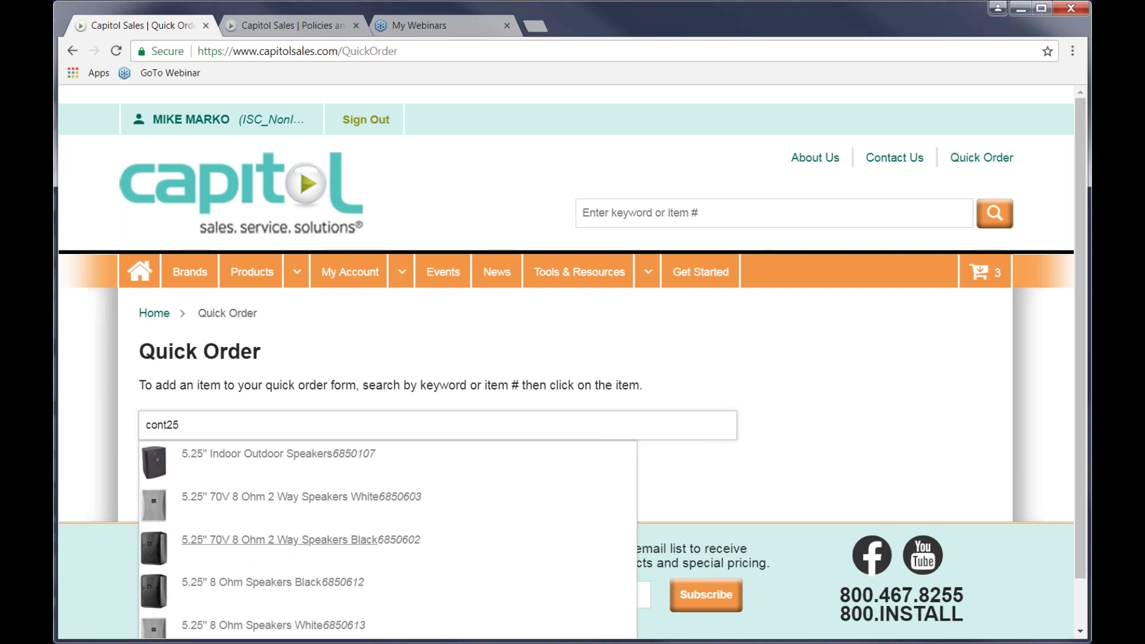
{"action": "left_click", "coordinate": [334, 539]}
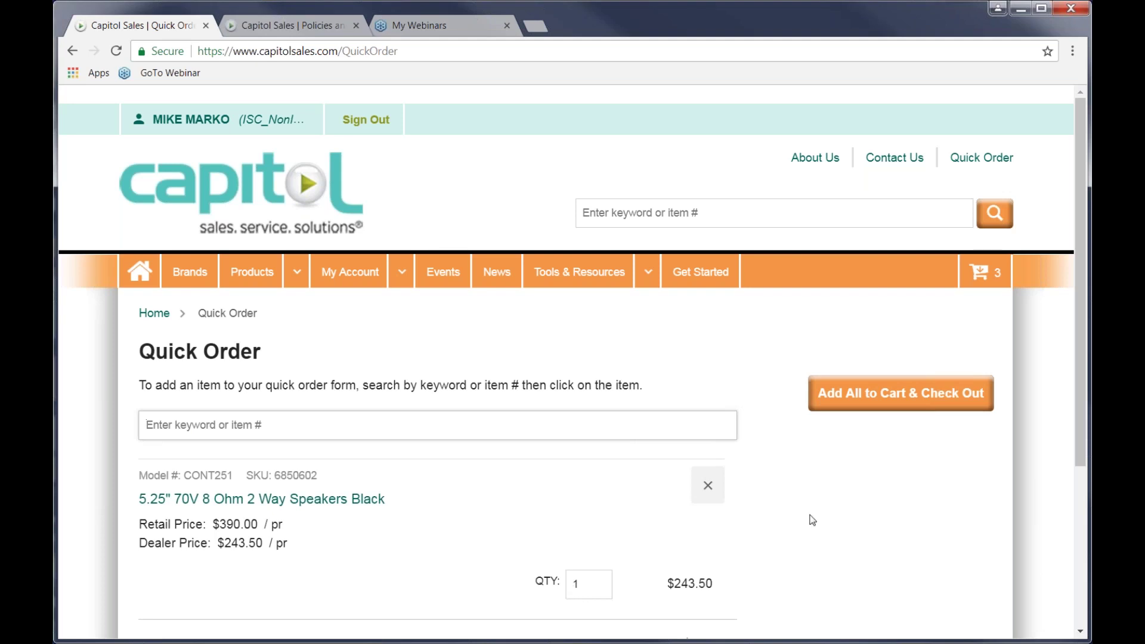
{"action": "scroll", "coordinate": [802, 519], "scroll_direction": "down", "scroll_amount": 1}
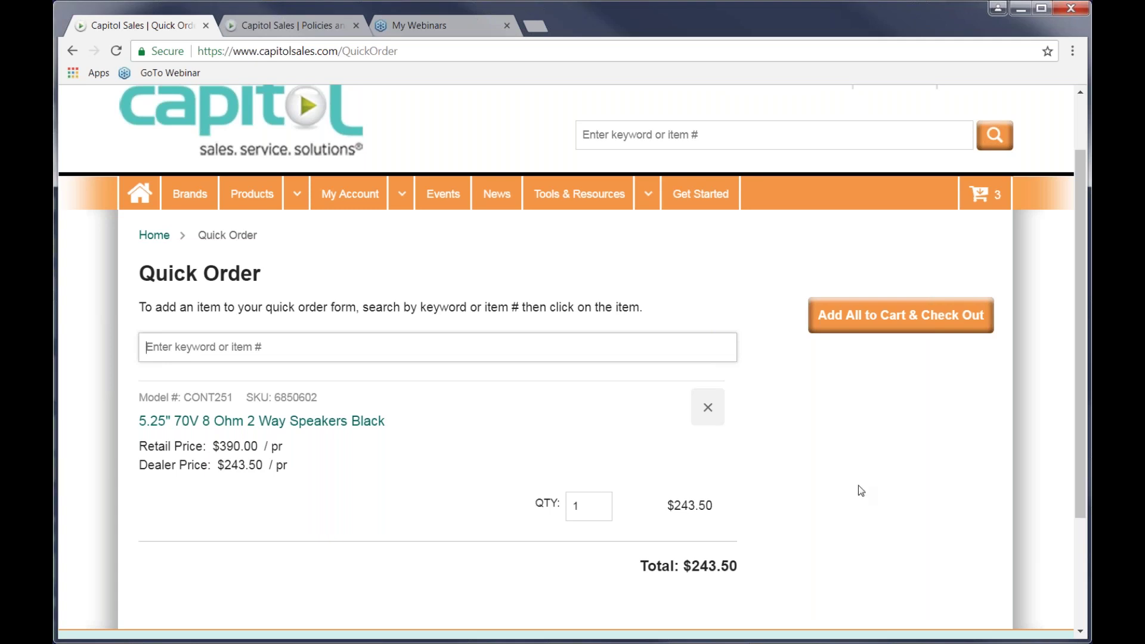
{"action": "scroll", "coordinate": [894, 406], "scroll_direction": "down", "scroll_amount": 2}
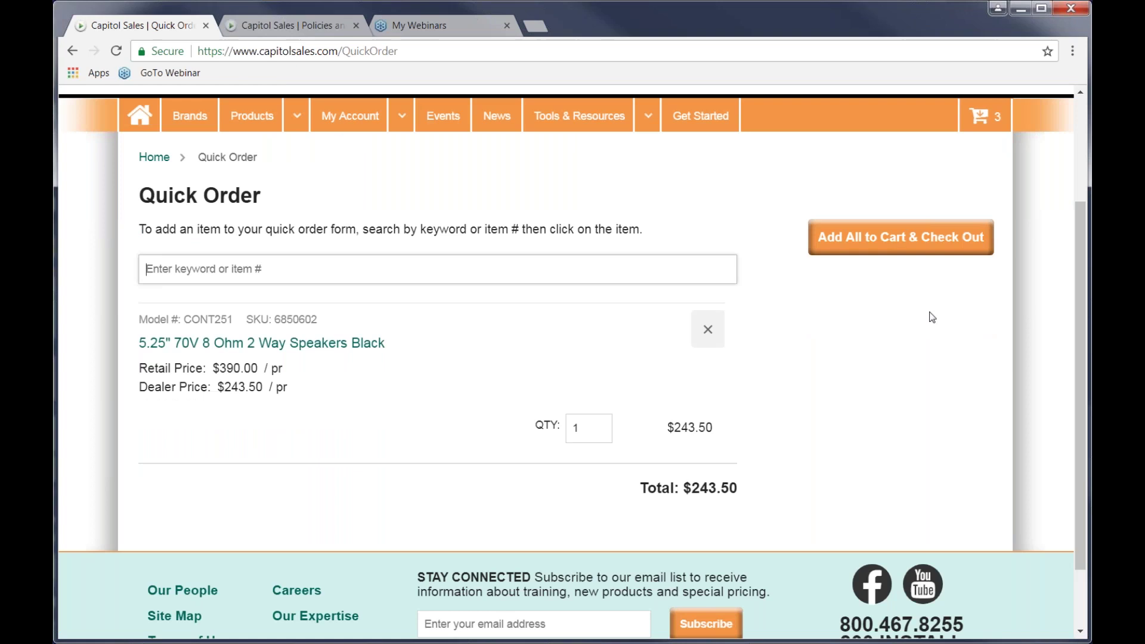
{"action": "left_click", "coordinate": [893, 245]}
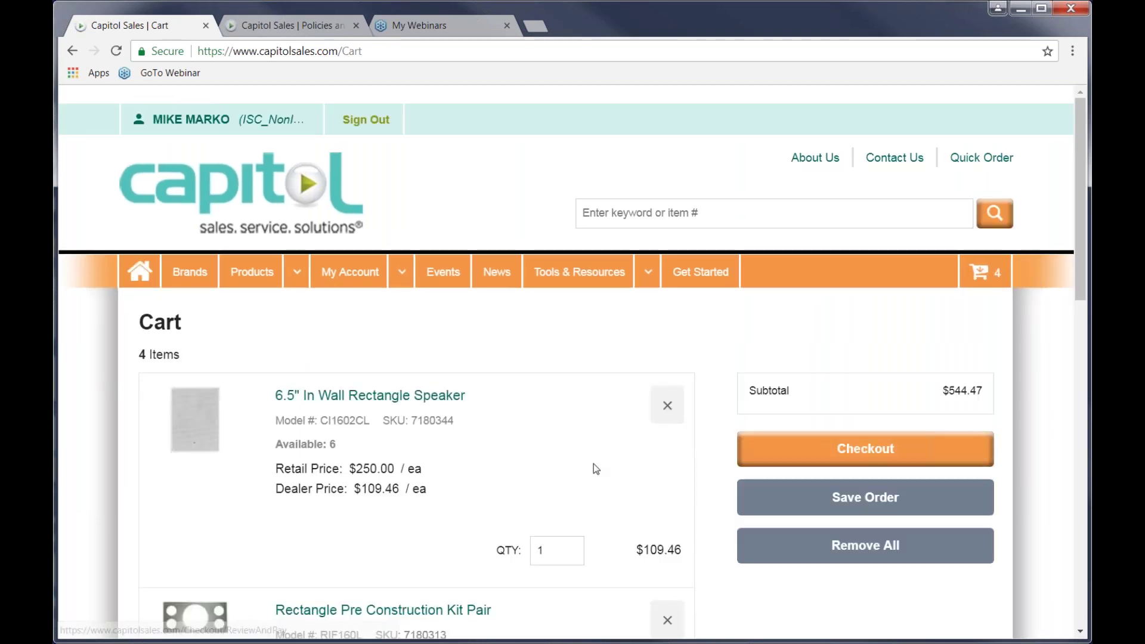
Scroll the cart to check the new black speaker line and $544.47 subtotal
{"action": "scroll", "coordinate": [593, 464], "scroll_direction": "down", "scroll_amount": 5}
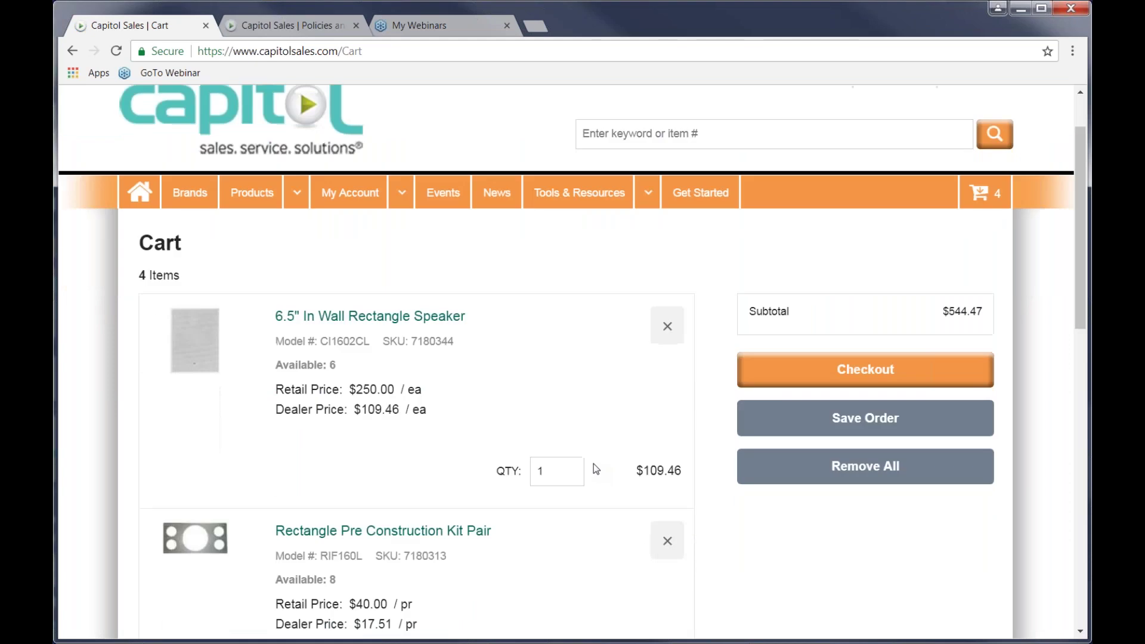
{"action": "scroll", "coordinate": [593, 468], "scroll_direction": "down", "scroll_amount": 5}
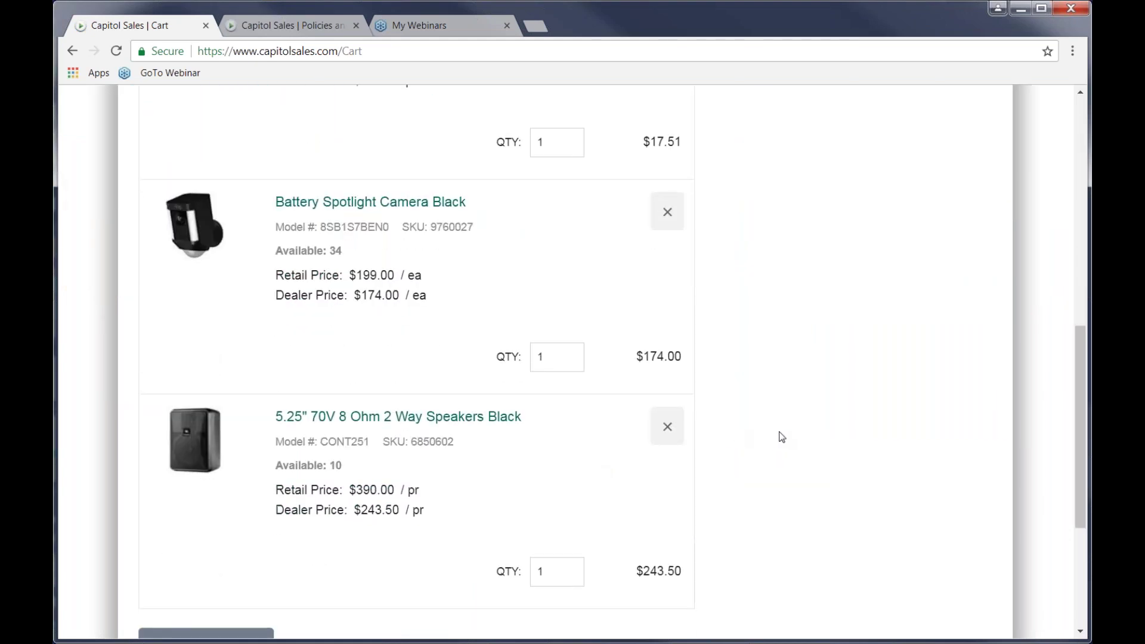
{"action": "scroll", "coordinate": [785, 430], "scroll_direction": "up", "scroll_amount": 10}
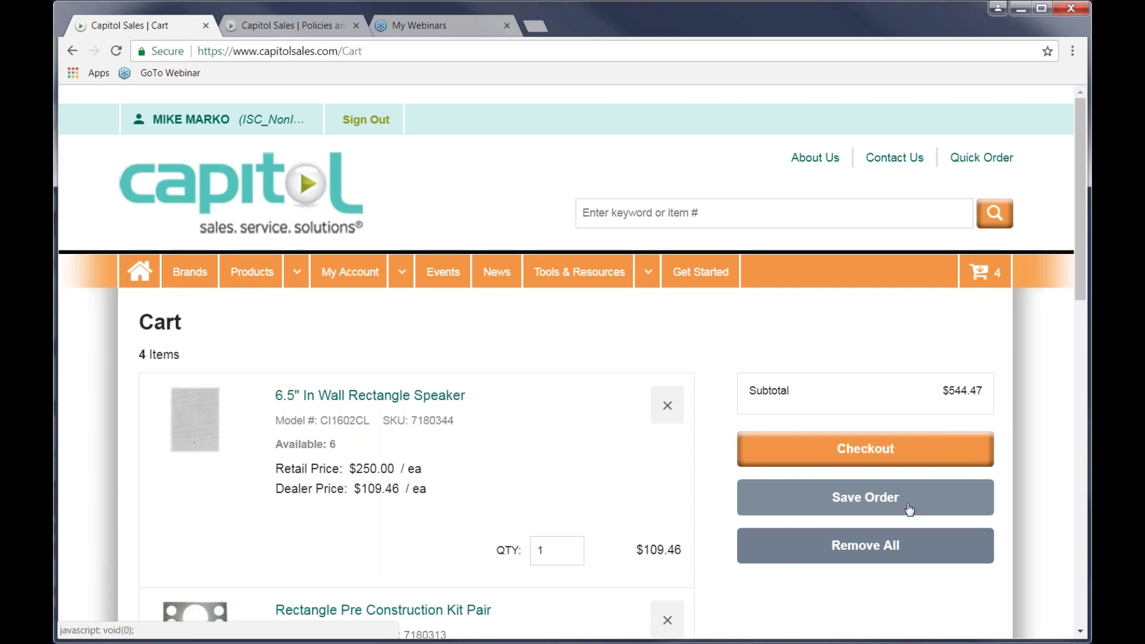
Save the cart as an order and view the 5/22/18 saved order down to its $544.47 total
{"action": "left_click", "coordinate": [909, 509]}
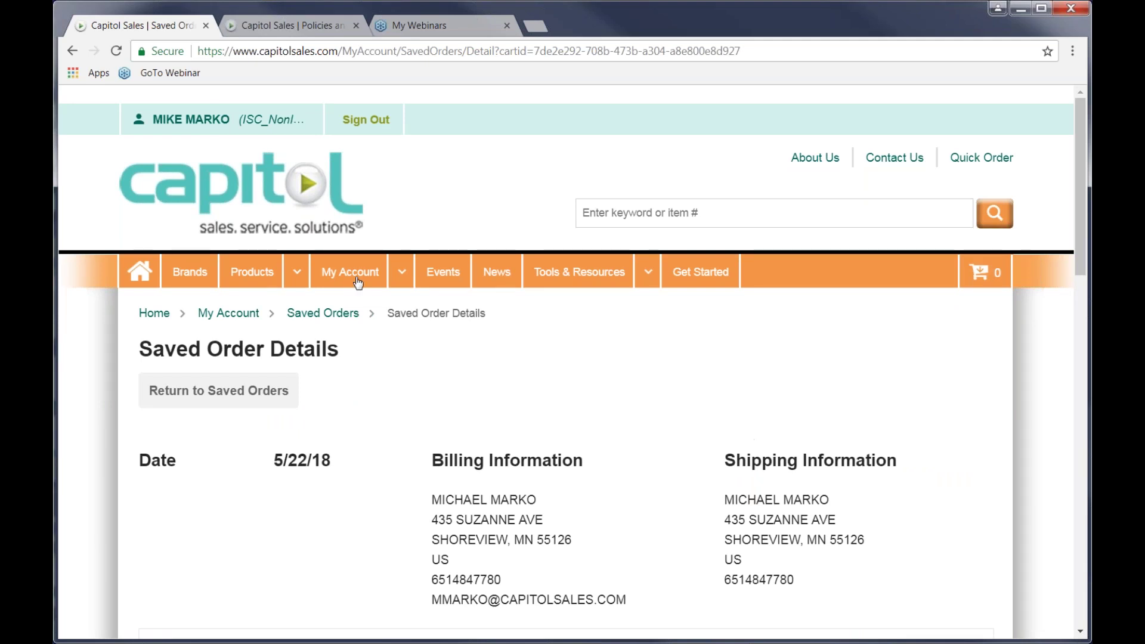
{"action": "mouse_move", "coordinate": [358, 274]}
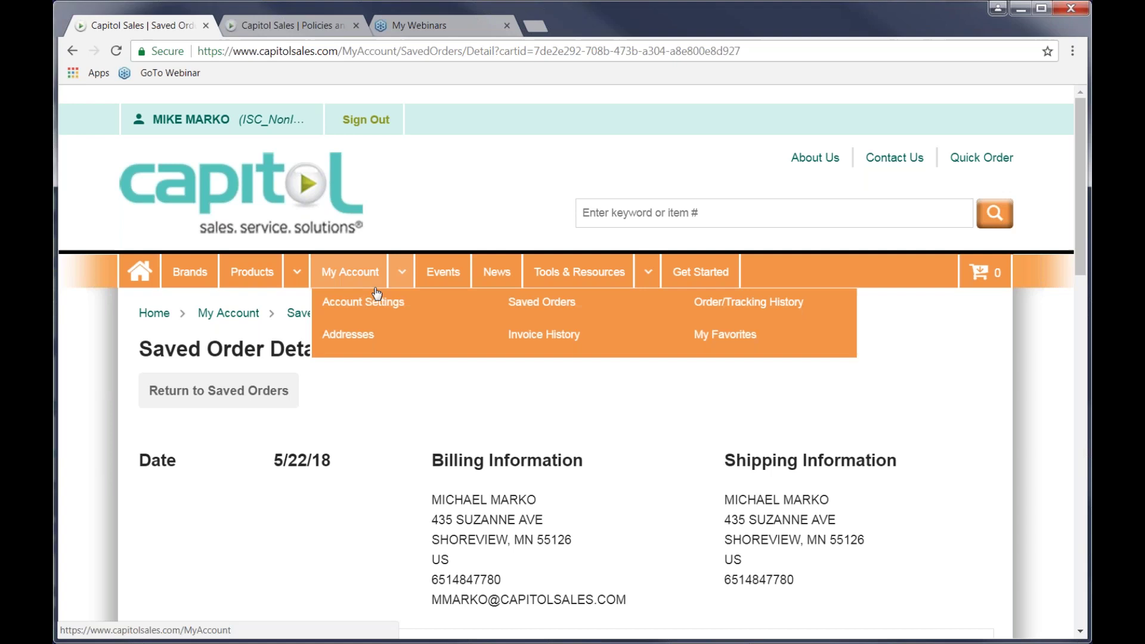
{"action": "left_click", "coordinate": [539, 302]}
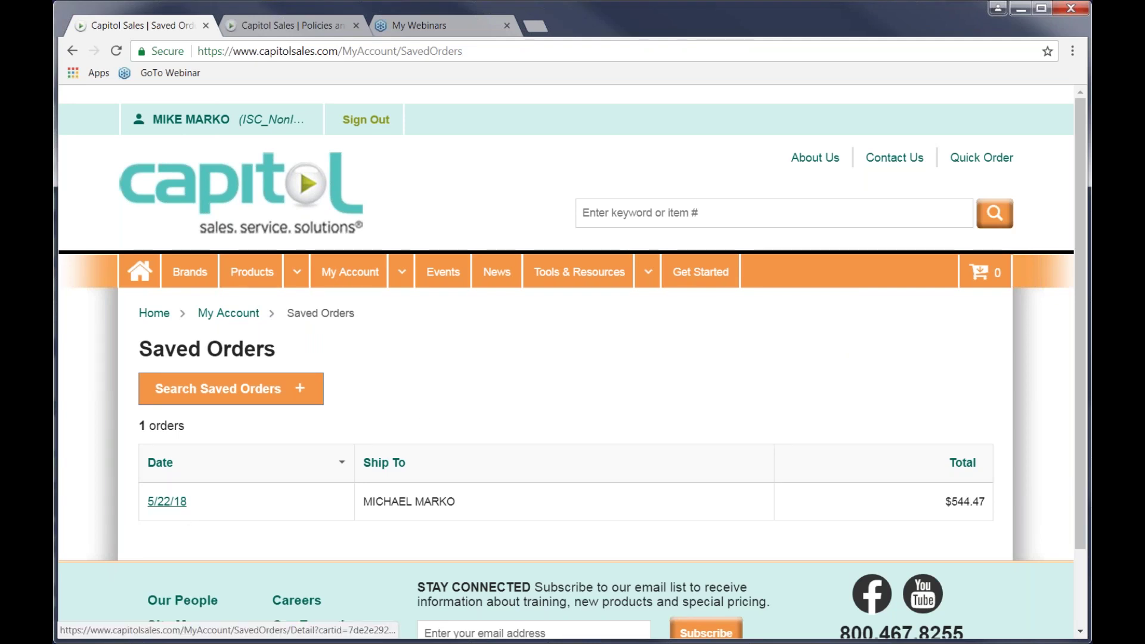
{"action": "left_click", "coordinate": [168, 502]}
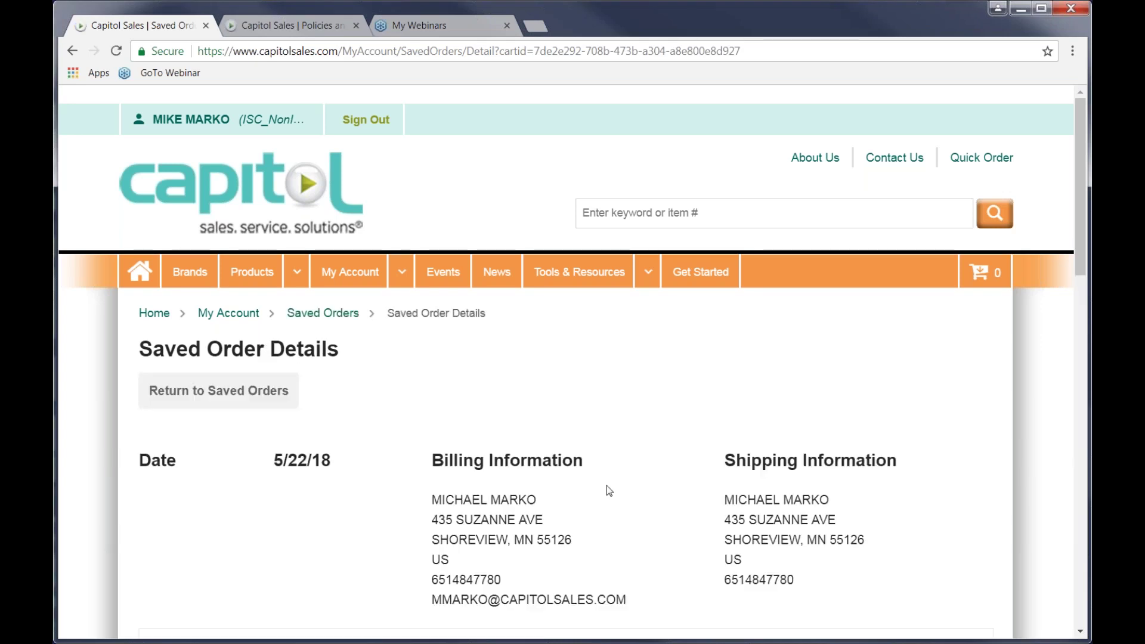
{"action": "scroll", "coordinate": [608, 491], "scroll_direction": "down", "scroll_amount": 4}
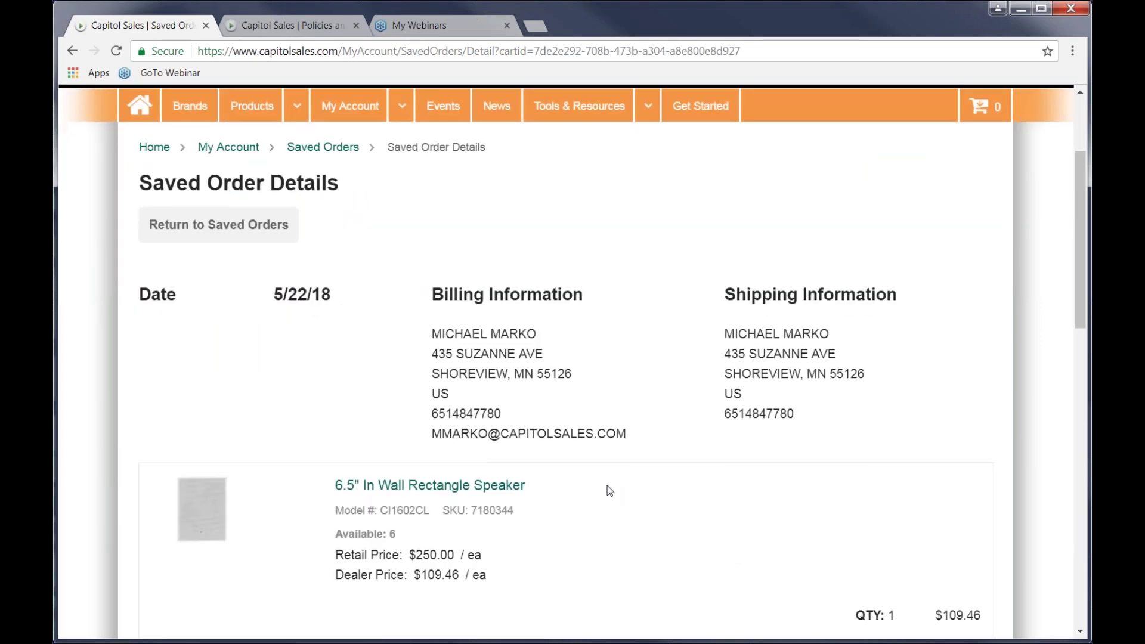
{"action": "scroll", "coordinate": [609, 491], "scroll_direction": "down", "scroll_amount": 14}
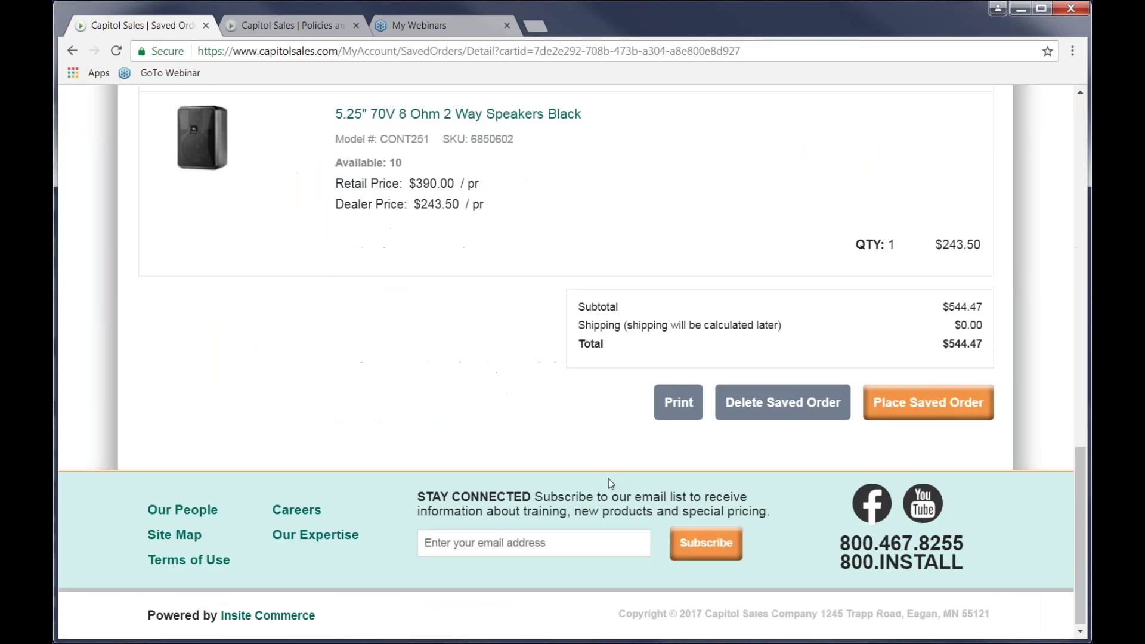
Move the saved order's four items into the cart and proceed to checkout
{"action": "left_click", "coordinate": [929, 400]}
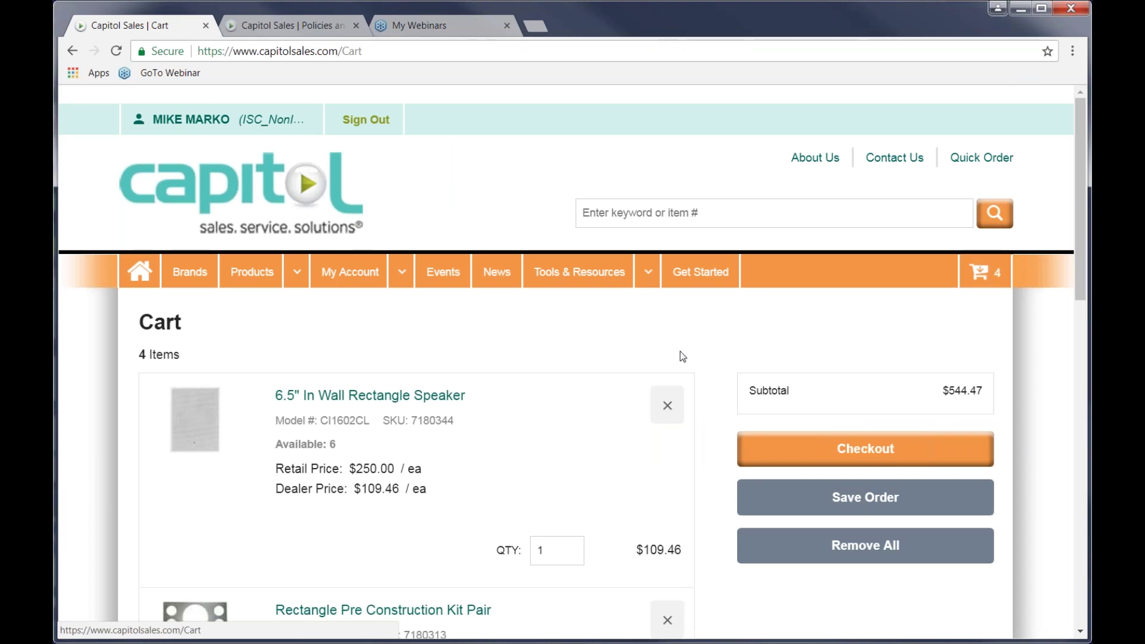
{"action": "scroll", "coordinate": [725, 341], "scroll_direction": "down", "scroll_amount": 1}
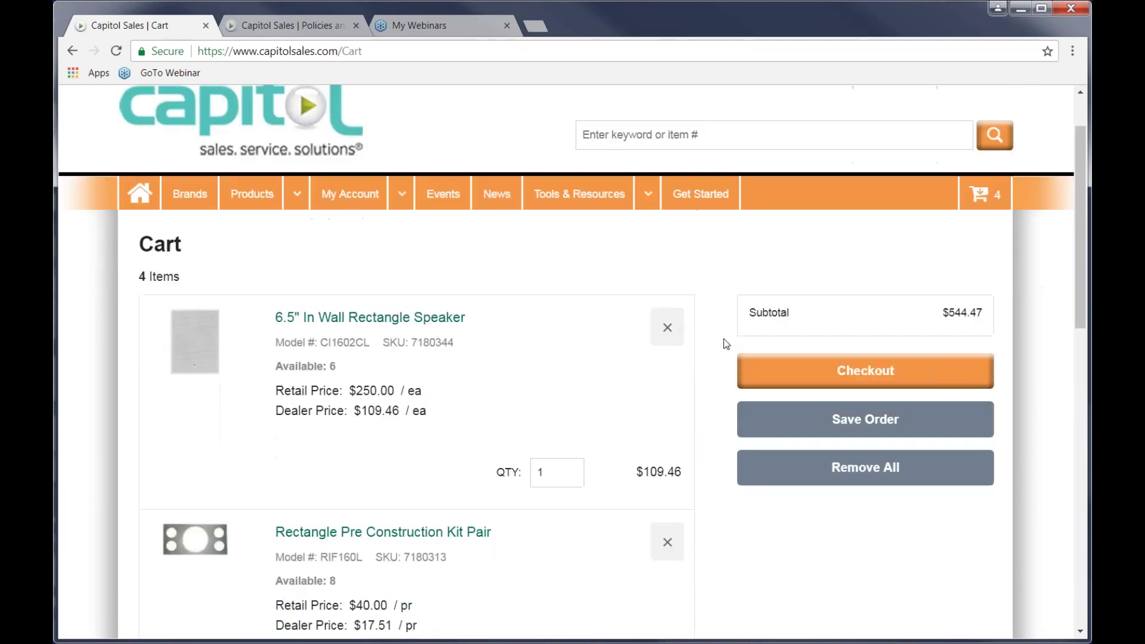
{"action": "left_click", "coordinate": [865, 370]}
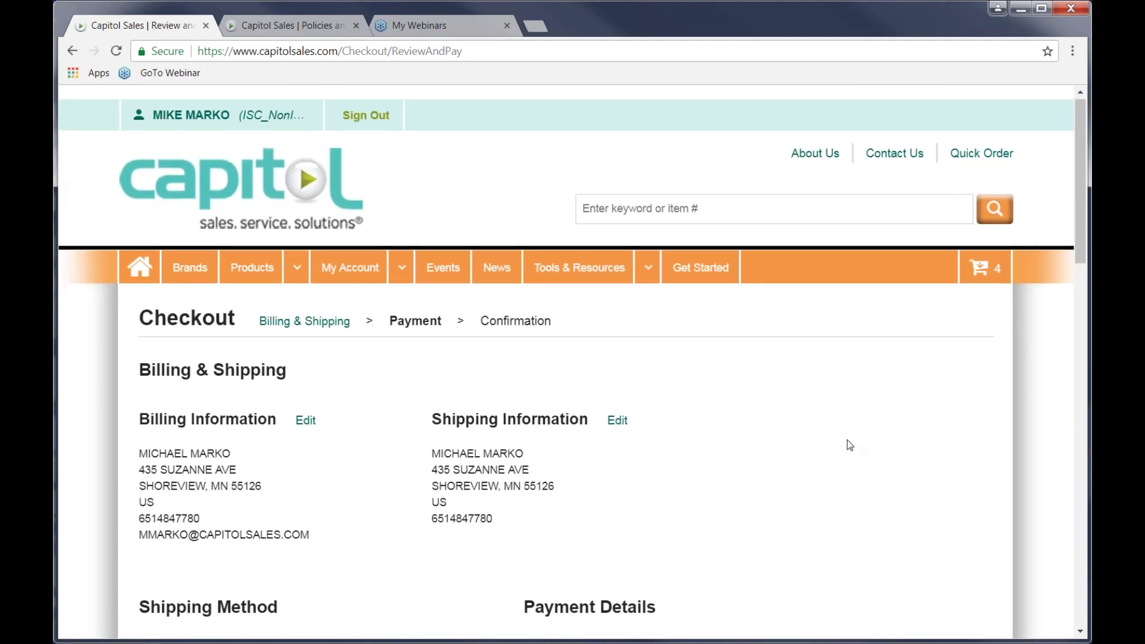
{"action": "scroll", "coordinate": [849, 445], "scroll_direction": "down", "scroll_amount": 3}
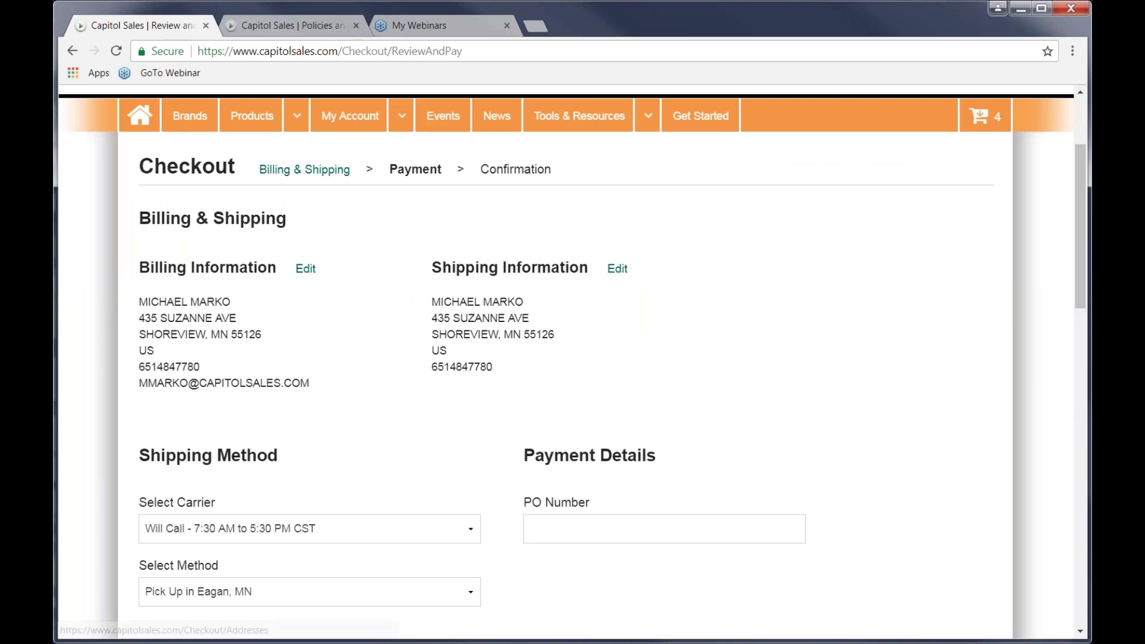
Change the shipping address to the second saved address in Eagan, MN and confirm
{"action": "left_click", "coordinate": [619, 270]}
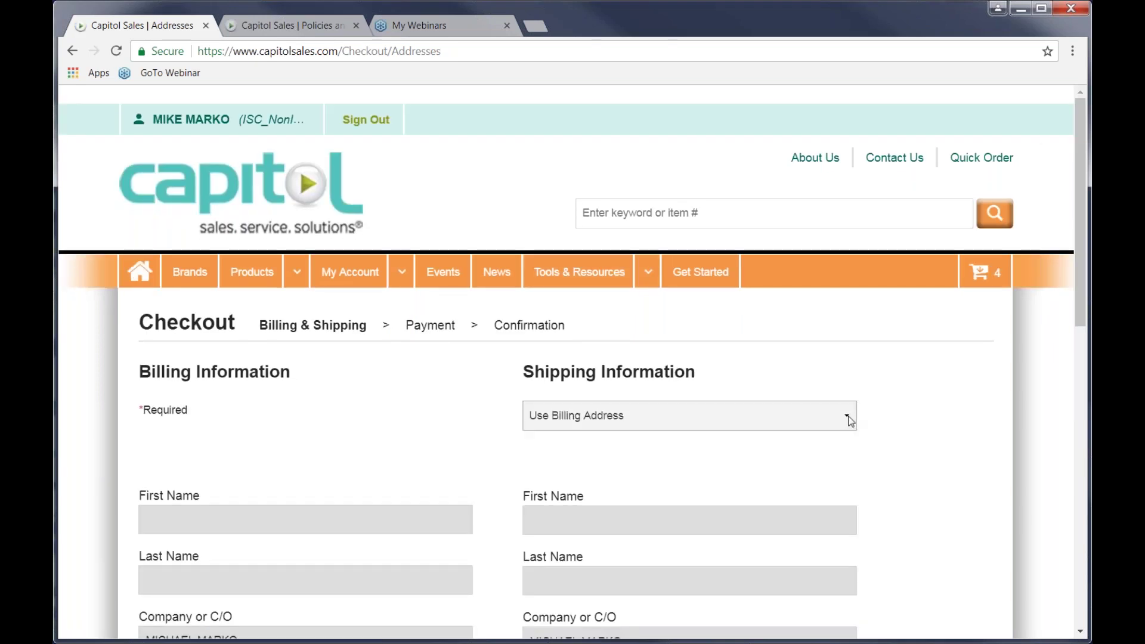
{"action": "left_click", "coordinate": [850, 420]}
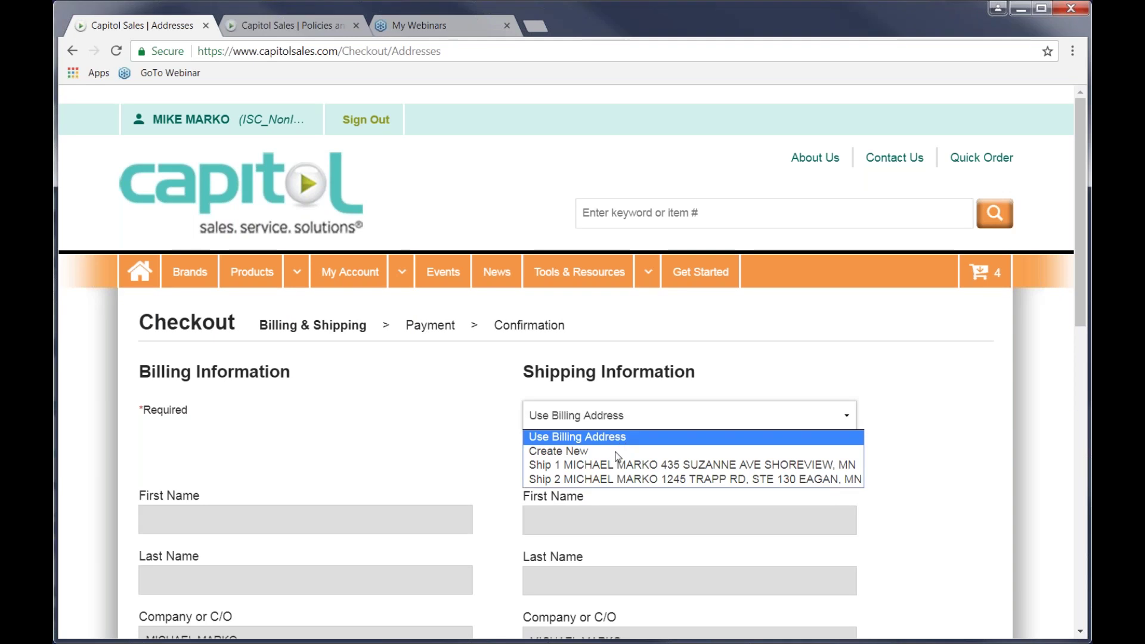
{"action": "left_click", "coordinate": [646, 481]}
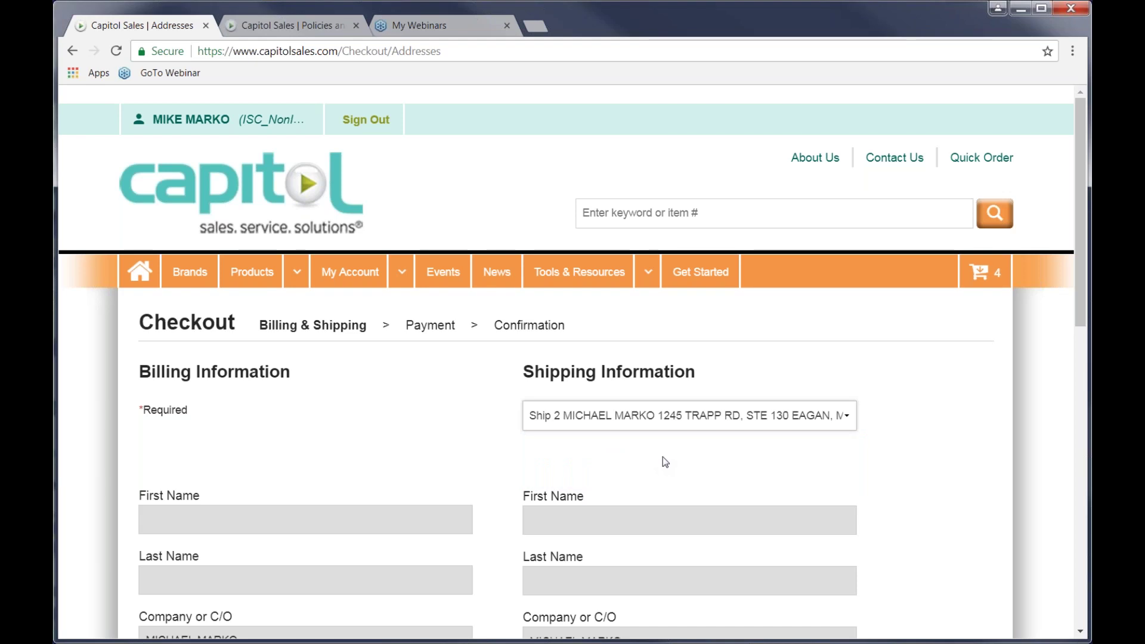
{"action": "scroll", "coordinate": [665, 462], "scroll_direction": "down", "scroll_amount": 3}
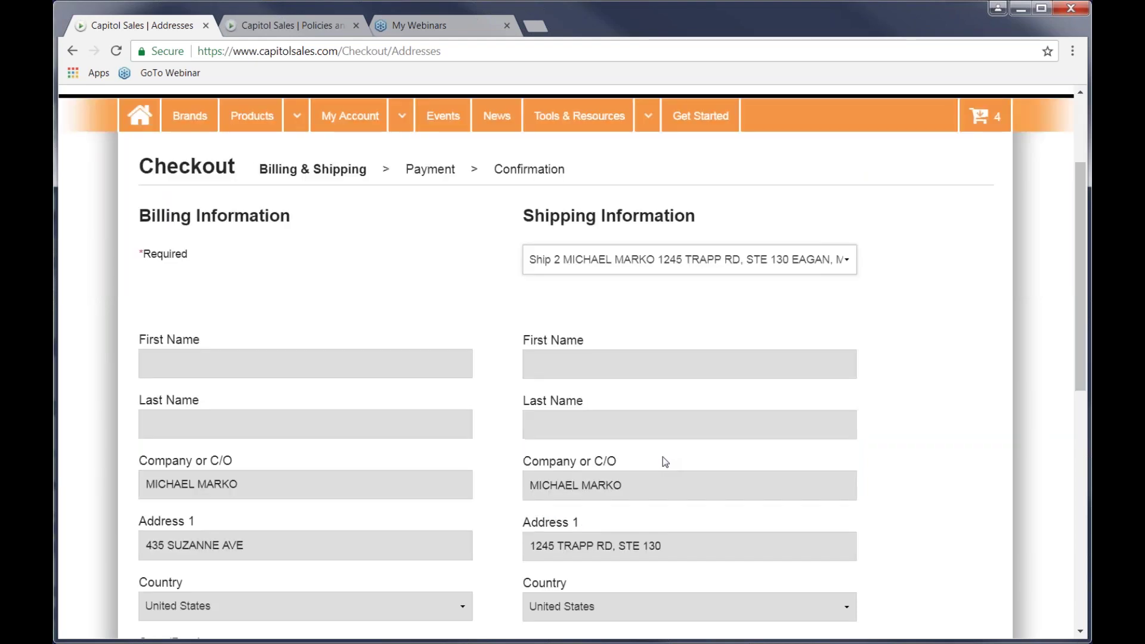
{"action": "scroll", "coordinate": [664, 462], "scroll_direction": "down", "scroll_amount": 3}
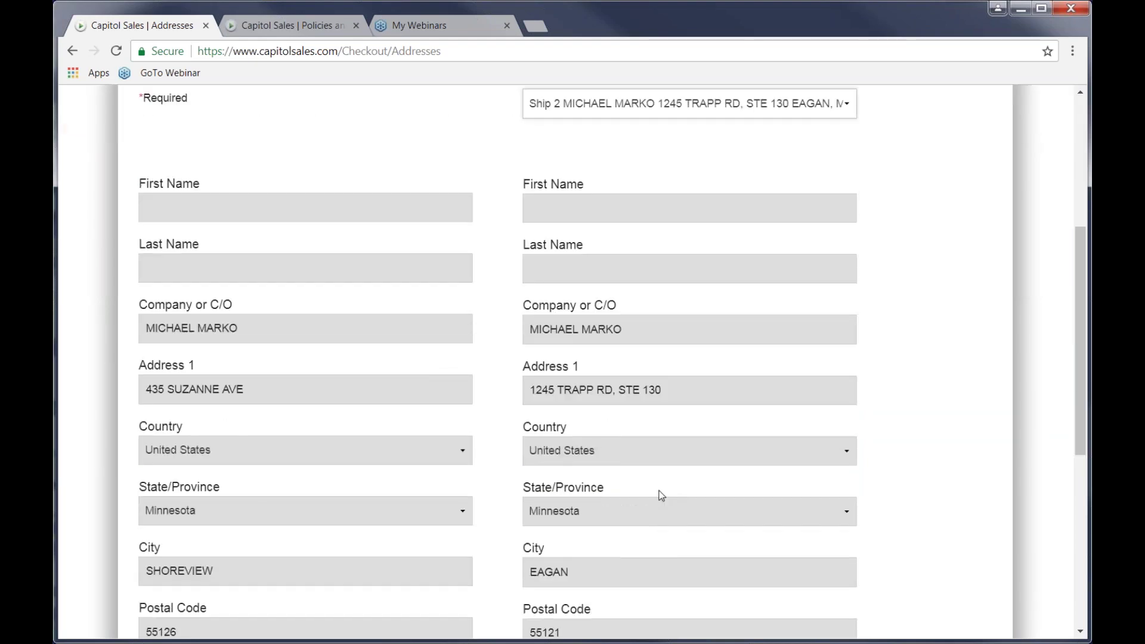
{"action": "scroll", "coordinate": [735, 516], "scroll_direction": "down", "scroll_amount": 6}
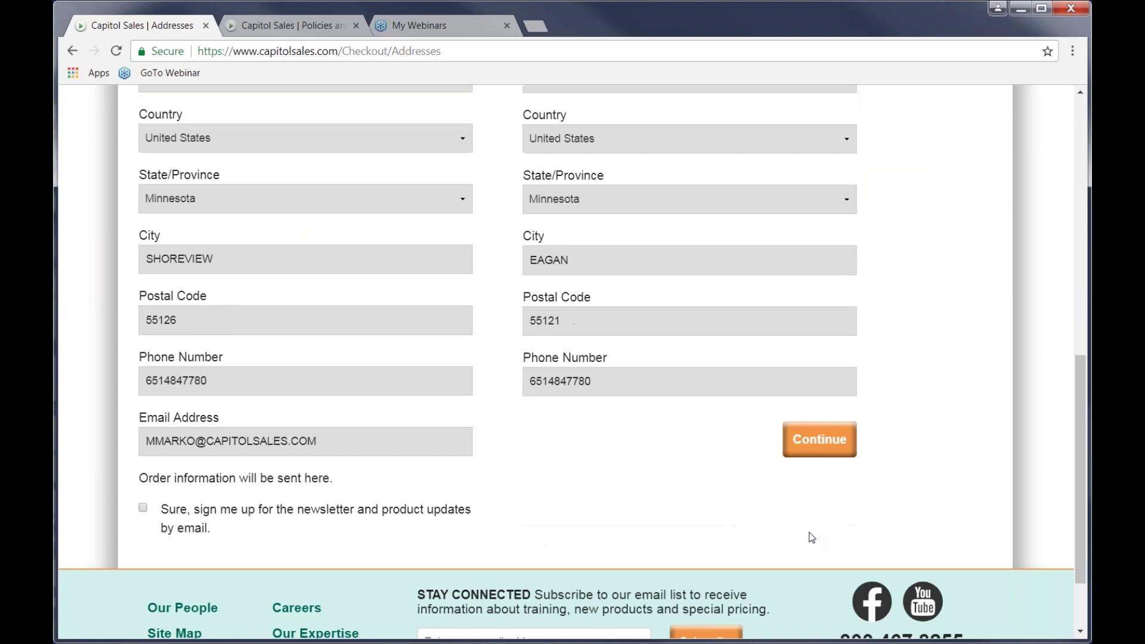
{"action": "left_click", "coordinate": [820, 448]}
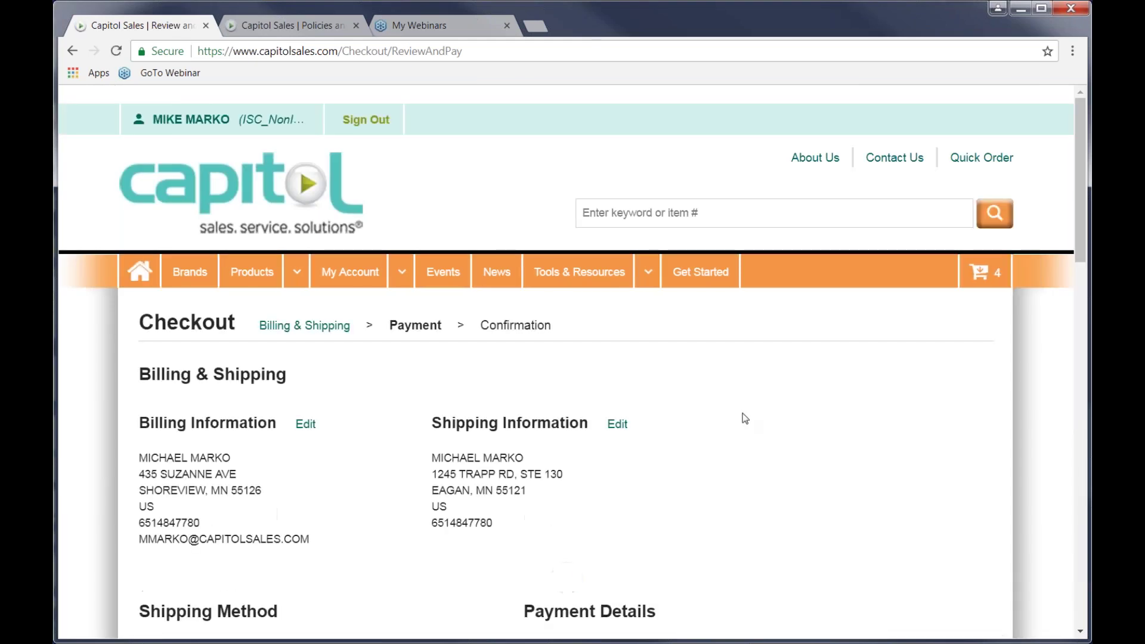
Set the shipping carrier to UPS with Ground to Commercial Address
{"action": "scroll", "coordinate": [745, 419], "scroll_direction": "down", "scroll_amount": 5}
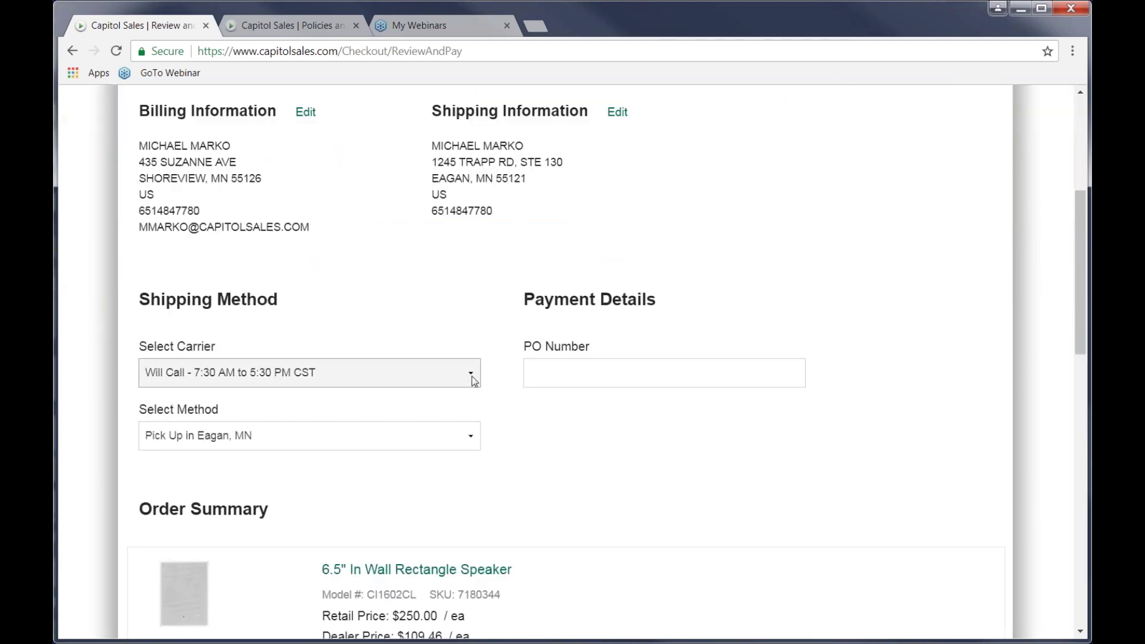
{"action": "left_click", "coordinate": [471, 377]}
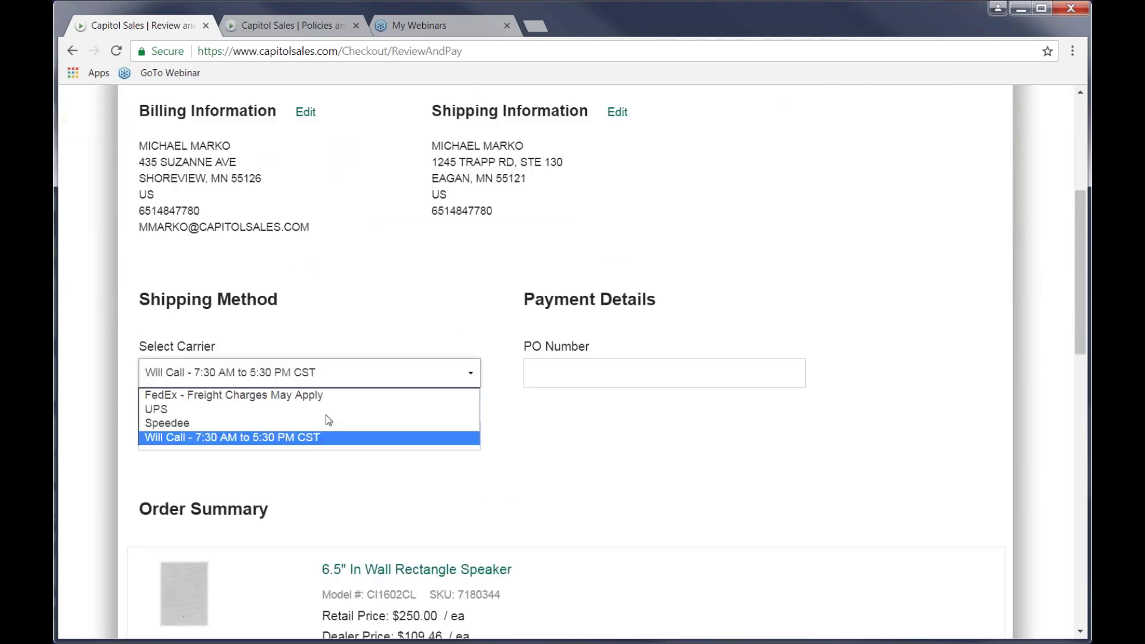
{"action": "left_click", "coordinate": [263, 409]}
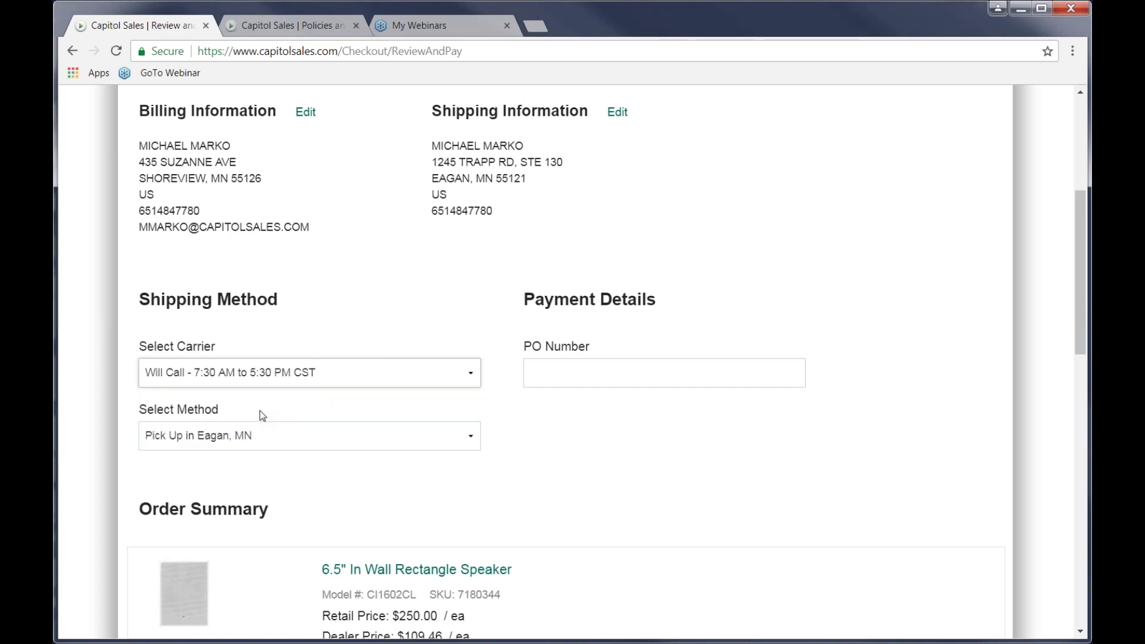
{"action": "left_click", "coordinate": [473, 440]}
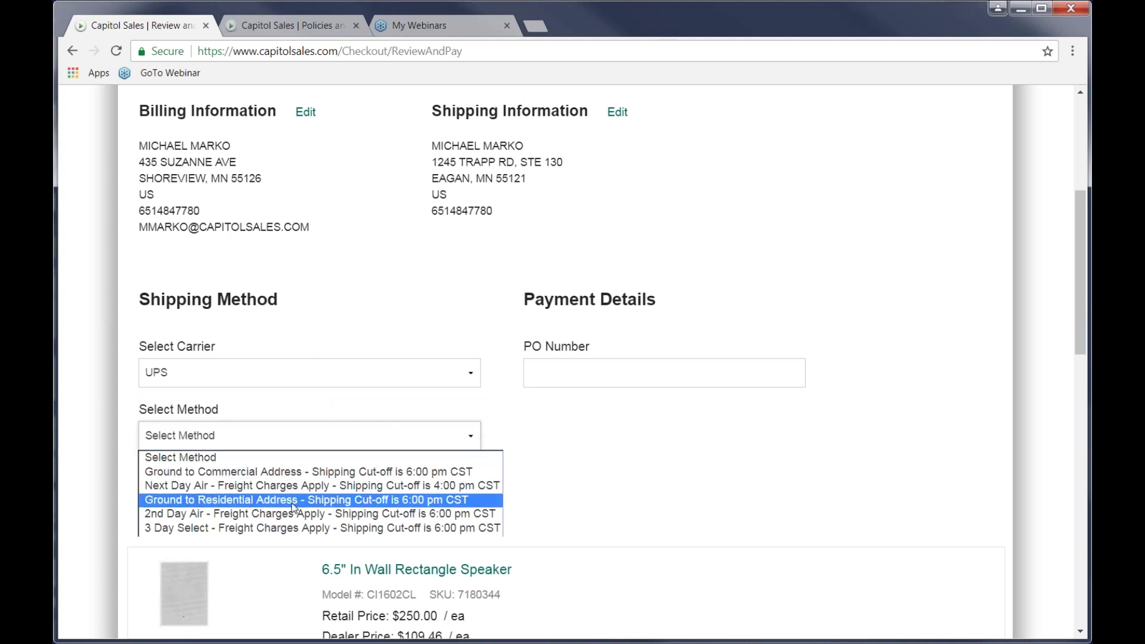
{"action": "left_click", "coordinate": [281, 471]}
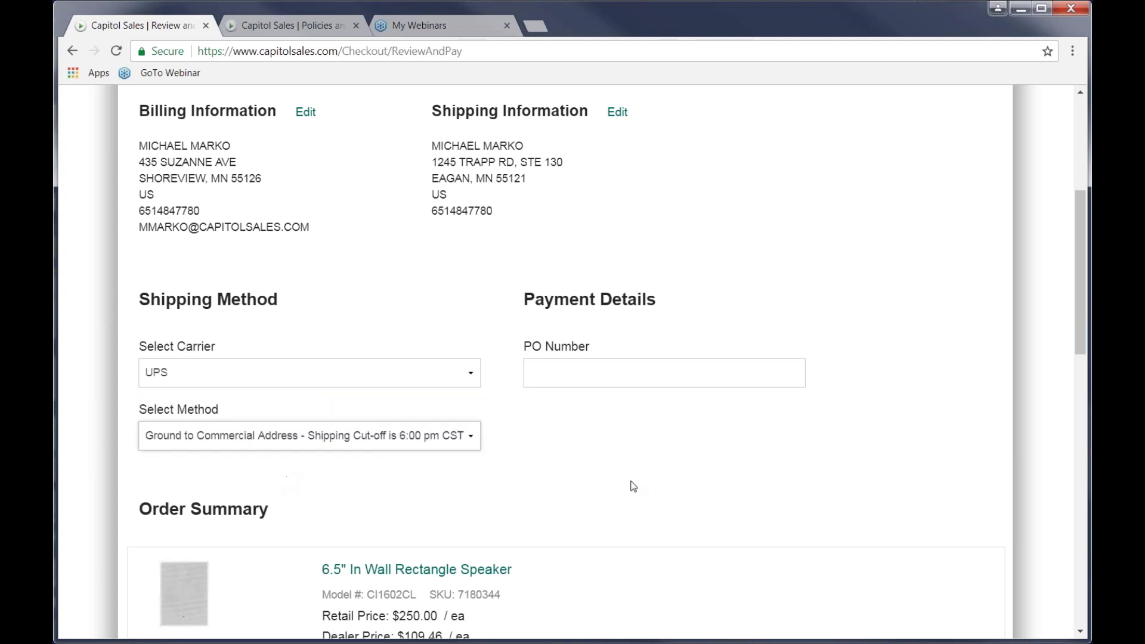
Enter the PO number and place the order, reloading the stalled page
{"action": "left_click", "coordinate": [576, 361]}
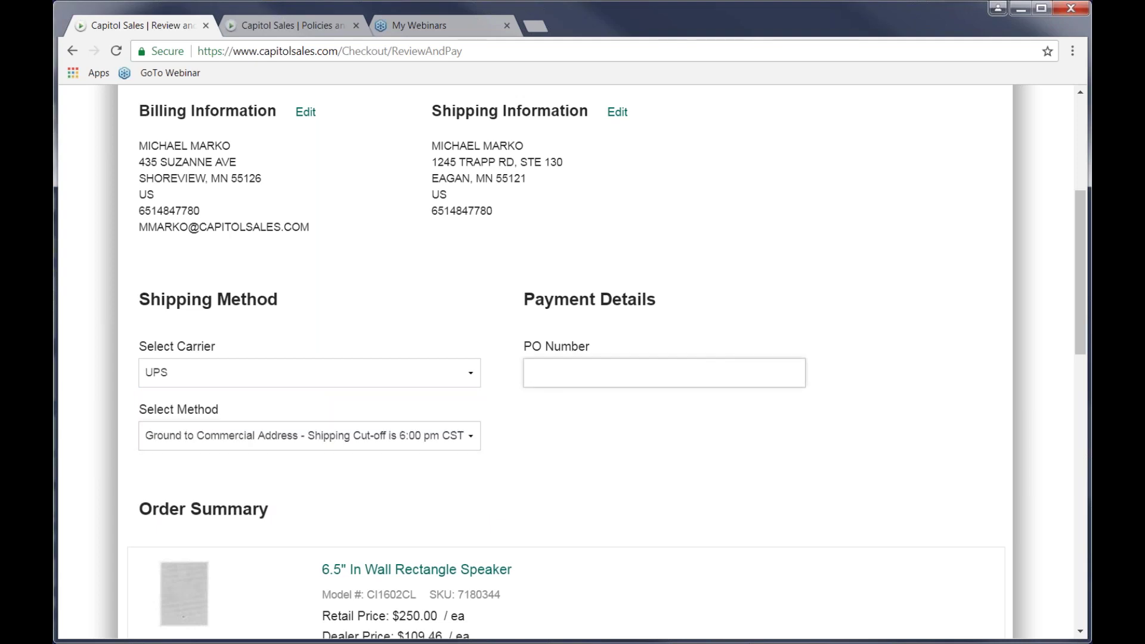
{"action": "type", "text": "052218 Stock"}
{"action": "scroll", "coordinate": [586, 452], "scroll_direction": "down", "scroll_amount": 1}
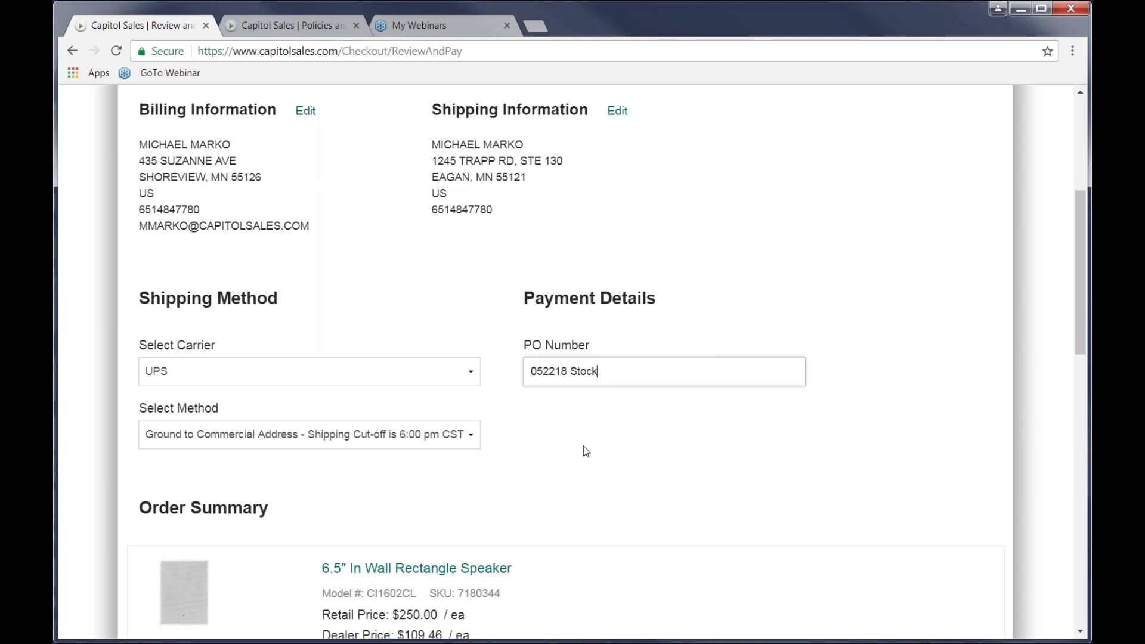
{"action": "scroll", "coordinate": [583, 446], "scroll_direction": "down", "scroll_amount": 4}
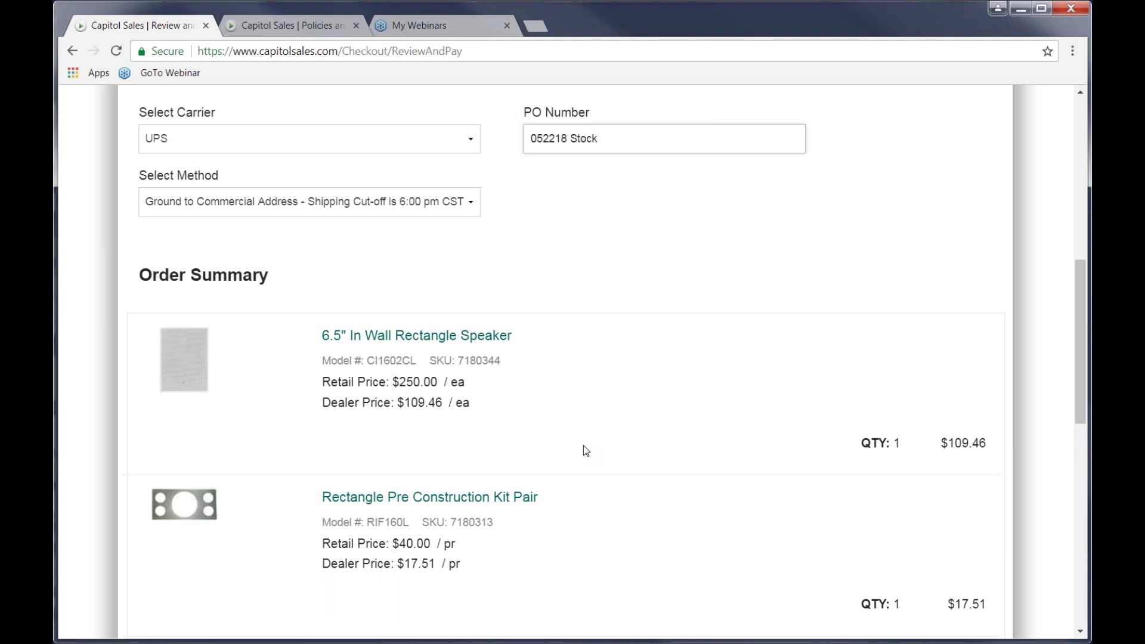
{"action": "scroll", "coordinate": [583, 446], "scroll_direction": "down", "scroll_amount": 10}
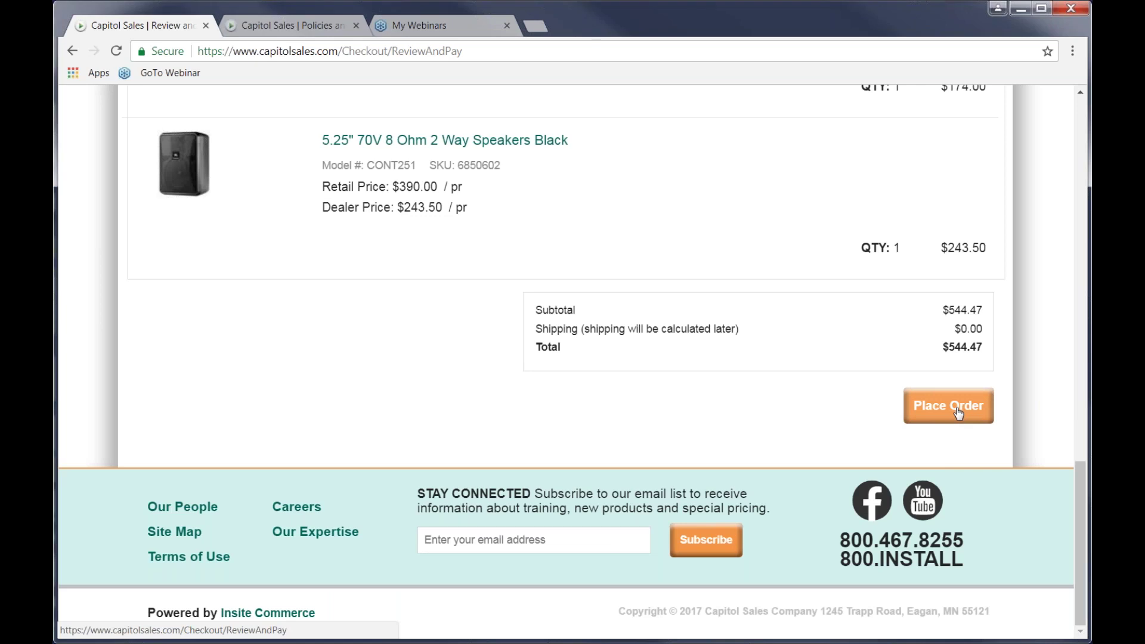
{"action": "left_click", "coordinate": [957, 410]}
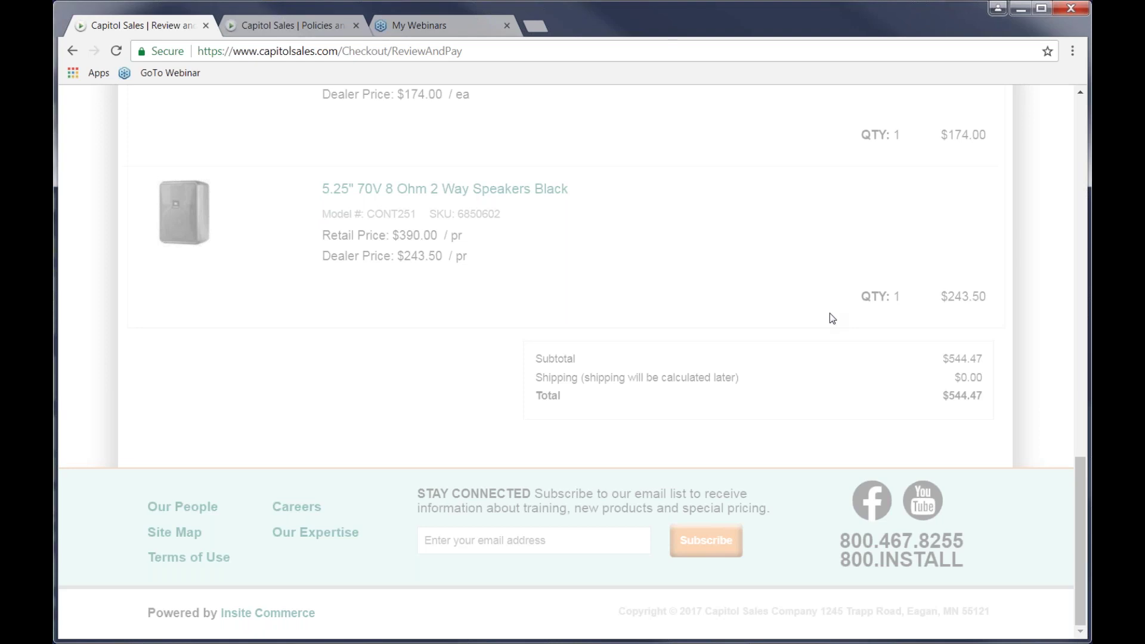
{"action": "key", "text": "F5"}
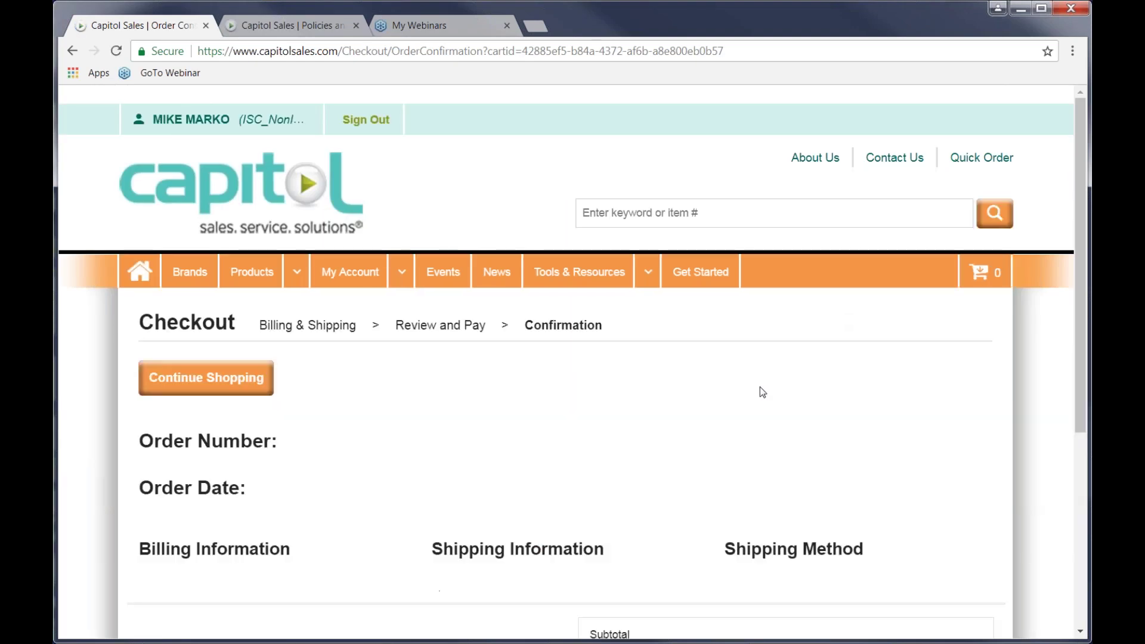
Review the 5/22/18 order confirmation with UPS Ground shipping to Eagan, then open My Account
{"action": "scroll", "coordinate": [760, 386], "scroll_direction": "down", "scroll_amount": 1}
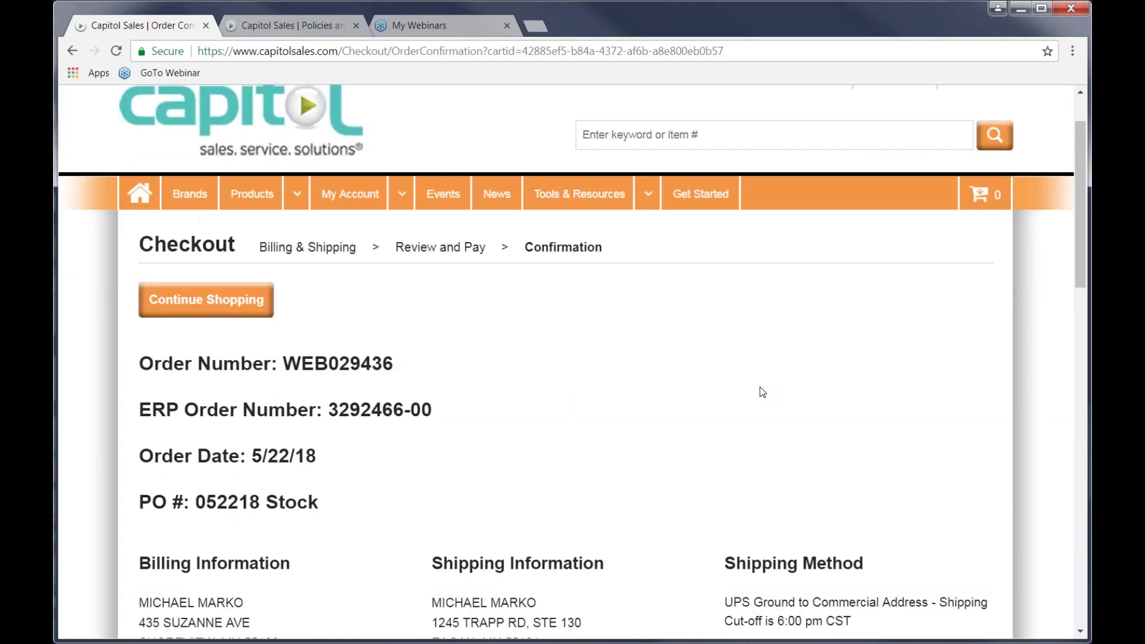
{"action": "scroll", "coordinate": [567, 383], "scroll_direction": "down", "scroll_amount": 1}
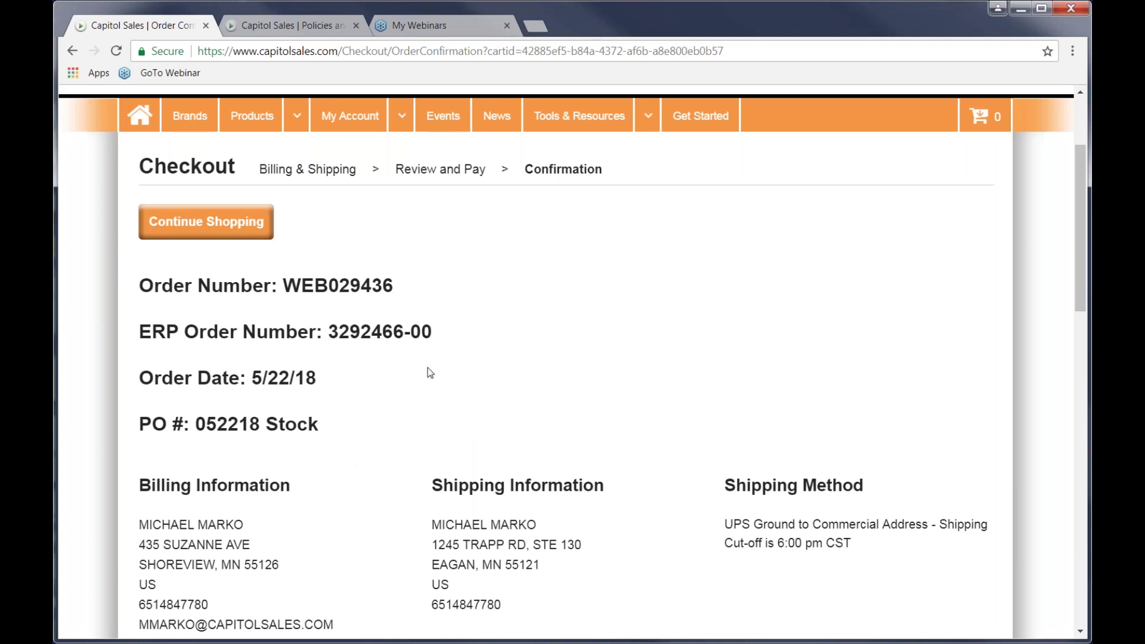
{"action": "left_click", "coordinate": [402, 116]}
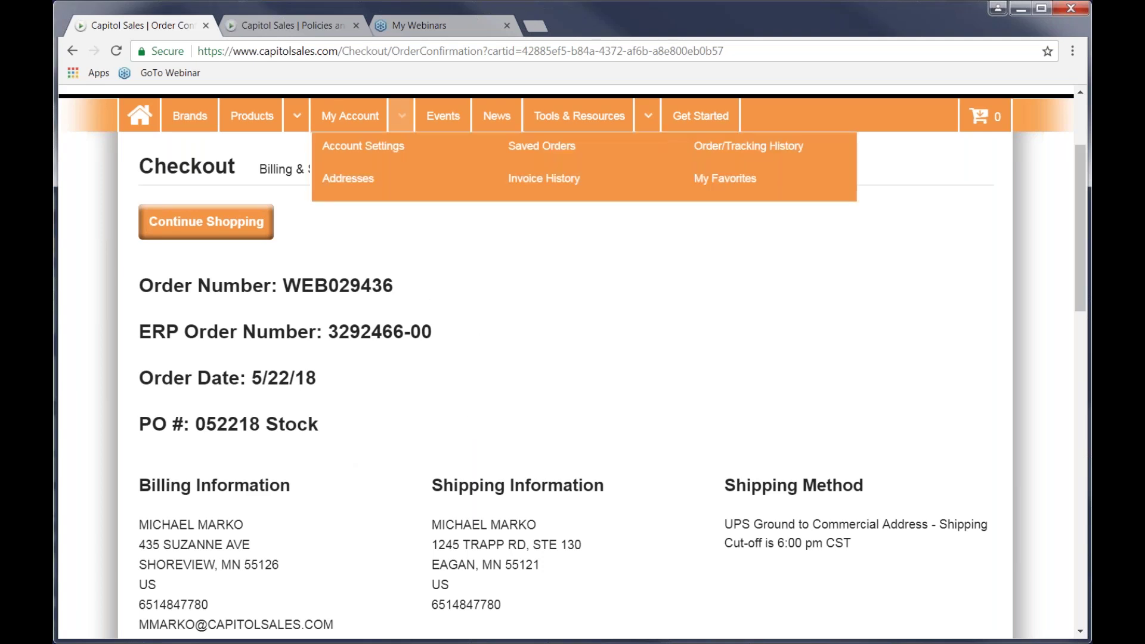
Go to Order/Tracking History and open the 5/16/18 order's details
{"action": "left_click", "coordinate": [401, 118]}
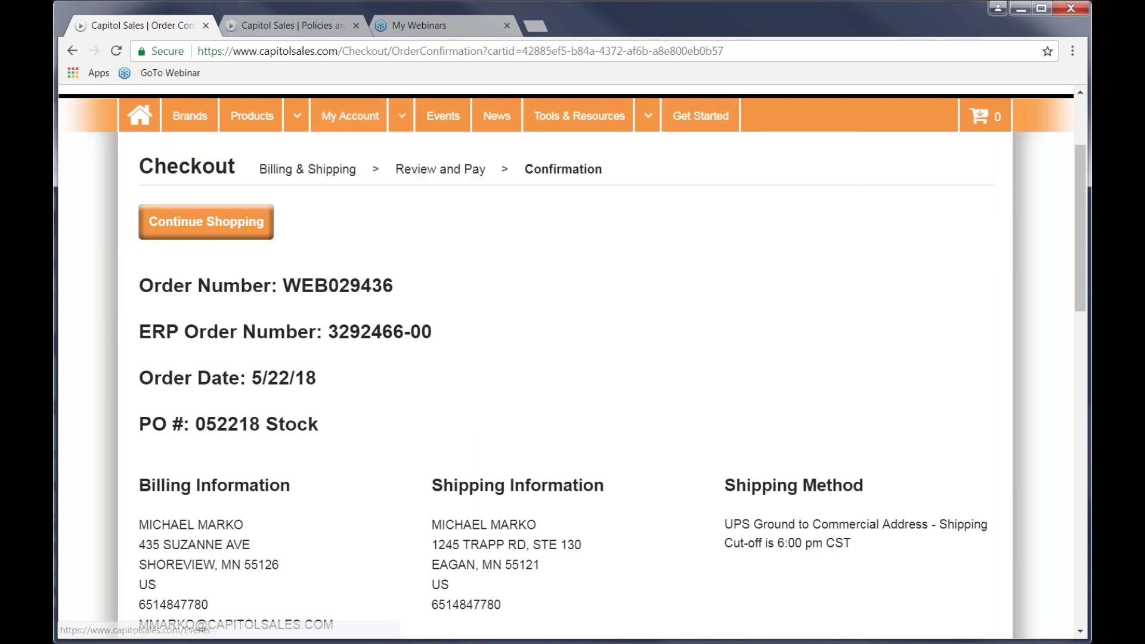
{"action": "mouse_move", "coordinate": [401, 120]}
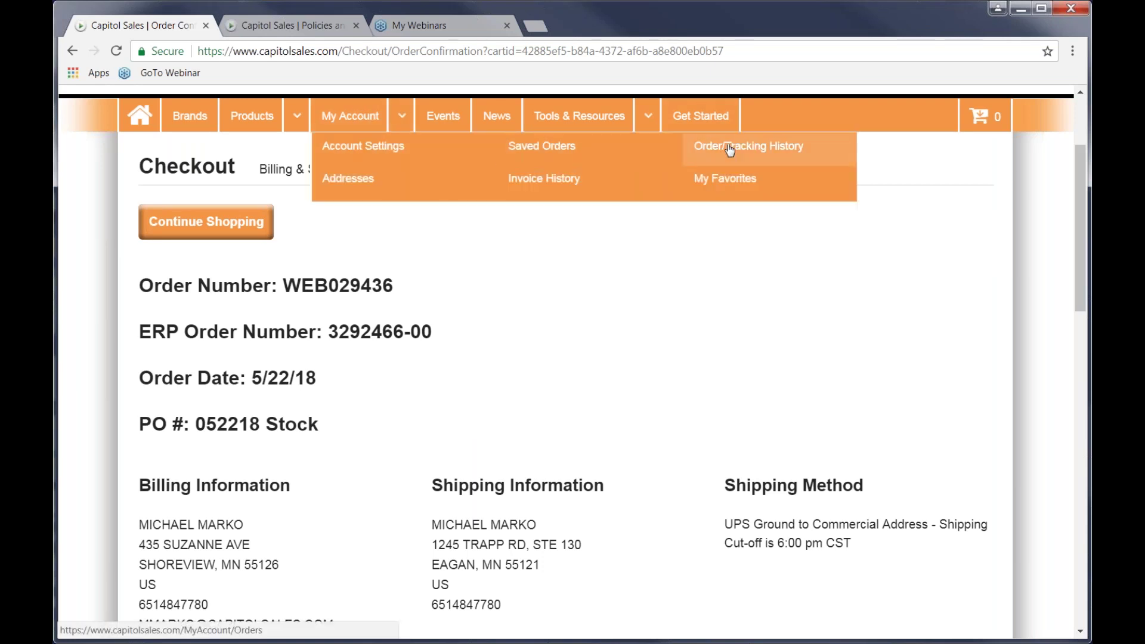
{"action": "left_click", "coordinate": [692, 147]}
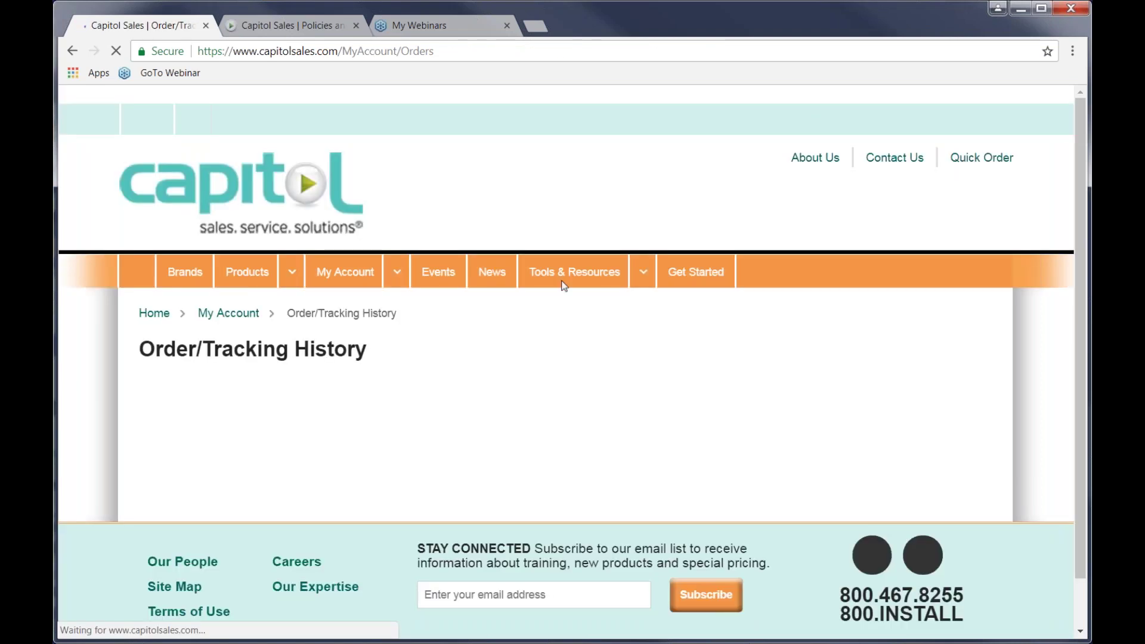
{"action": "scroll", "coordinate": [499, 364], "scroll_direction": "down", "scroll_amount": 3}
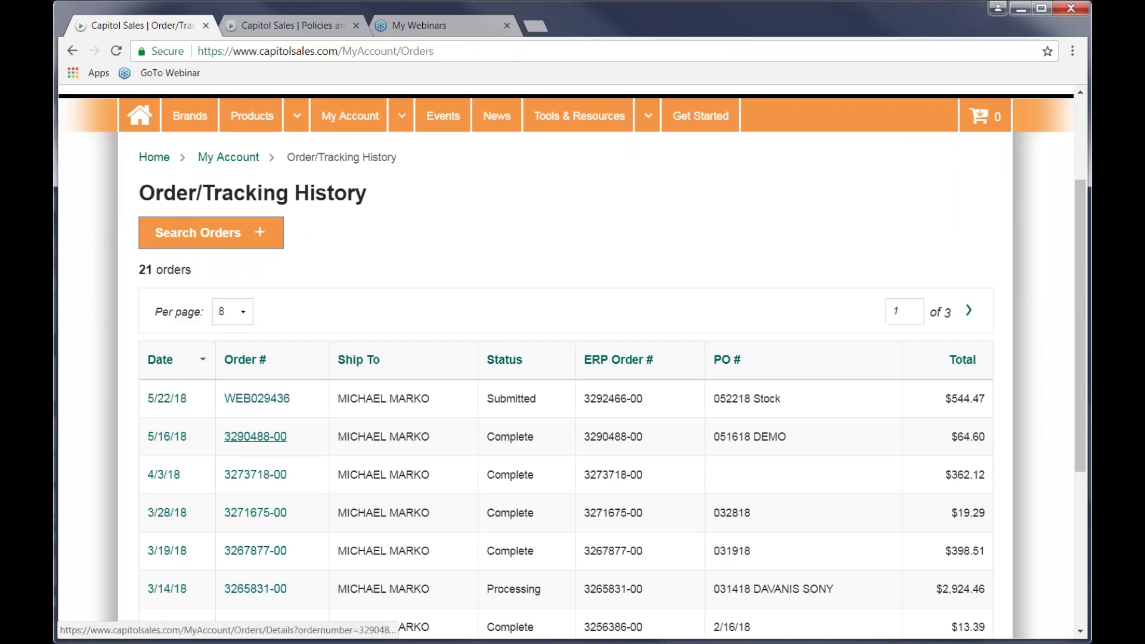
{"action": "left_click", "coordinate": [257, 441]}
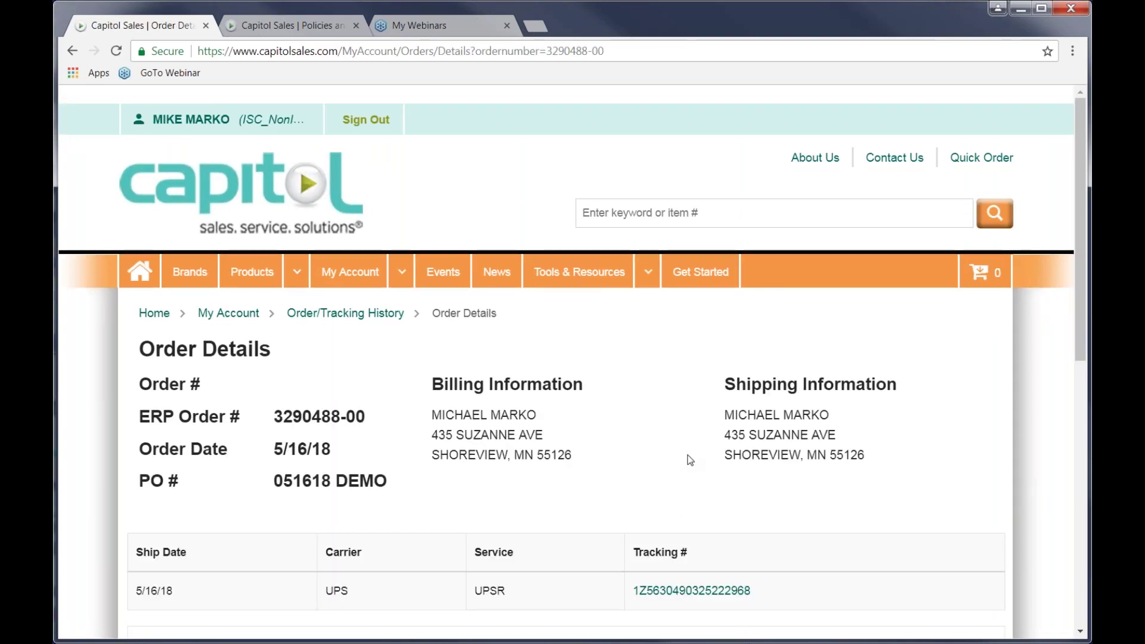
{"action": "scroll", "coordinate": [686, 459], "scroll_direction": "down", "scroll_amount": 2}
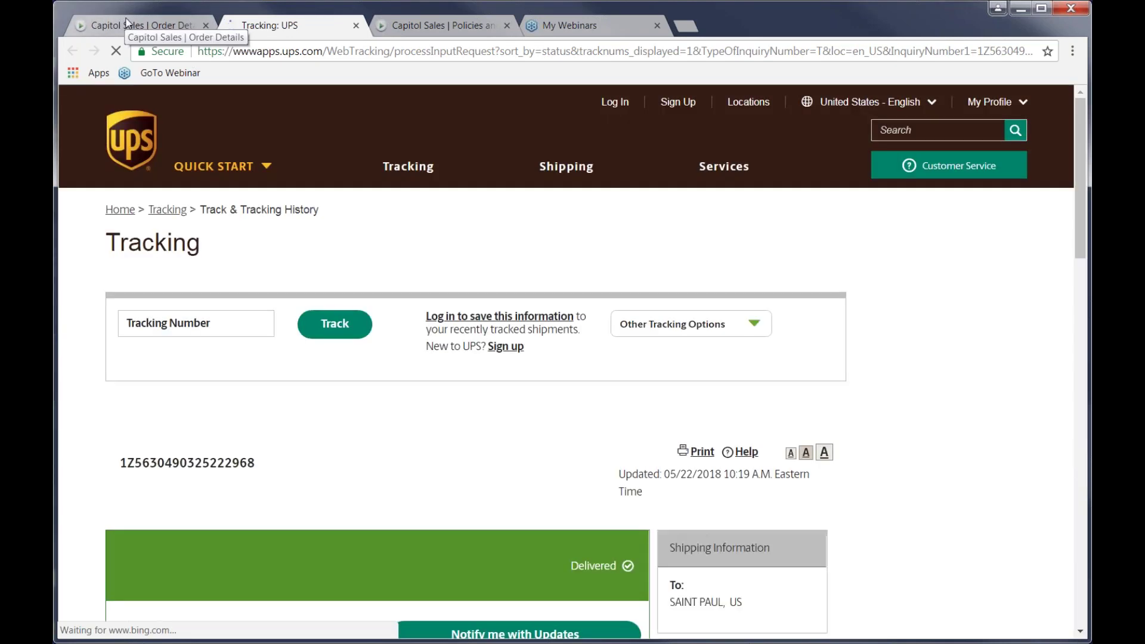
Switch back to the Capitol Sales Order Details for the 5/16/18 order
{"action": "left_click", "coordinate": [133, 26]}
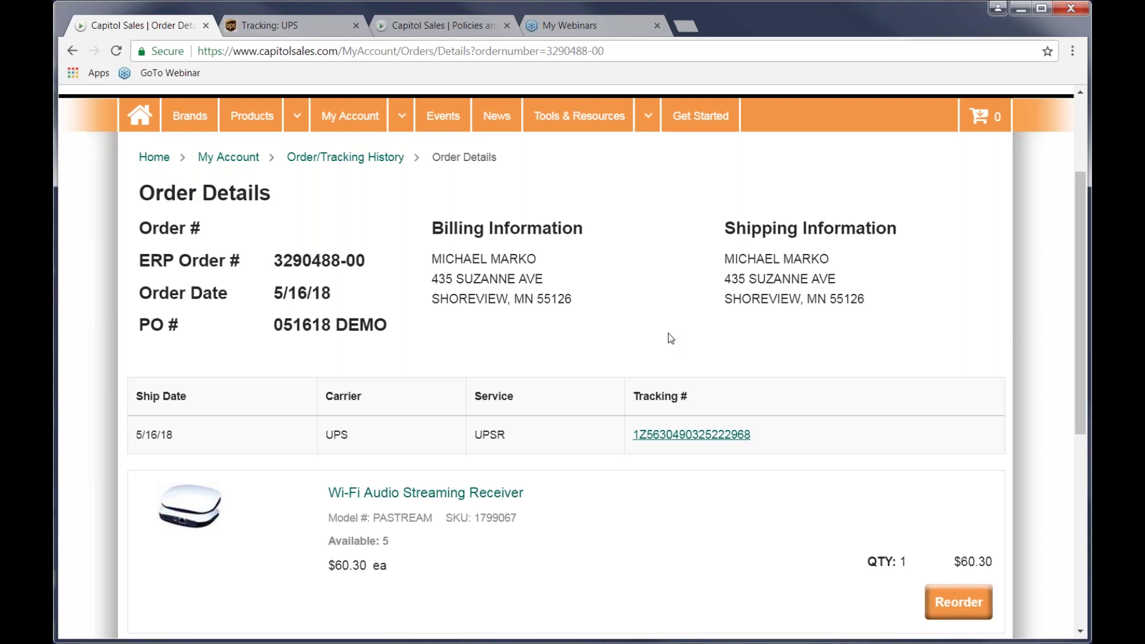
From My Favorites, search 'cont25' and open the 5.25" 70V 8 Ohm 2 Way Speakers Black page
{"action": "left_click", "coordinate": [403, 122]}
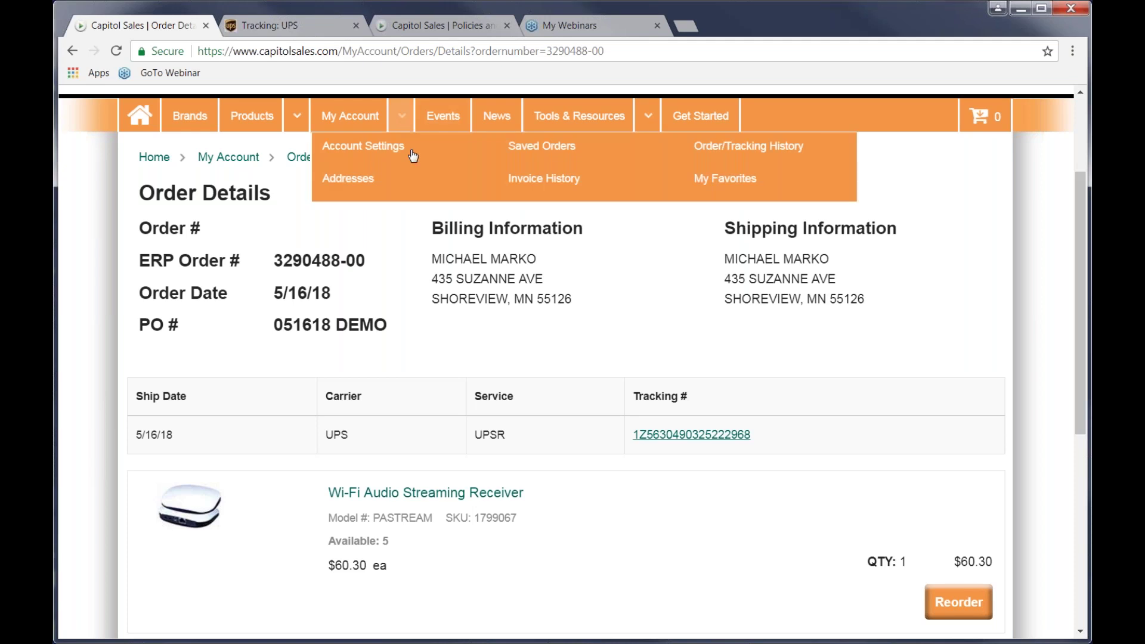
{"action": "left_click", "coordinate": [745, 182]}
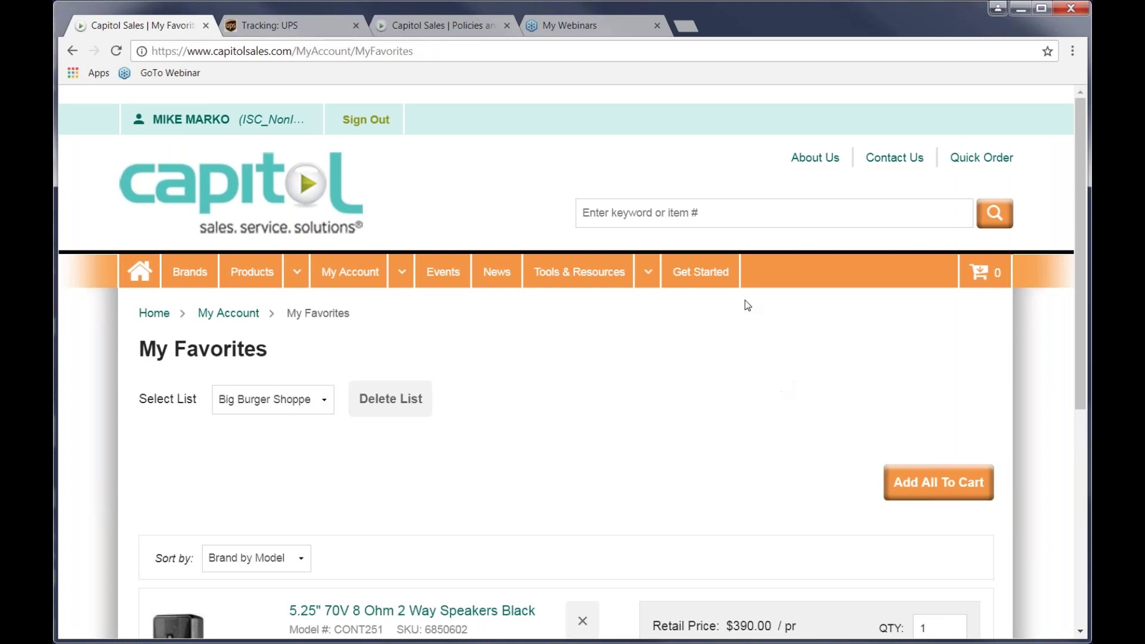
{"action": "left_click", "coordinate": [667, 213]}
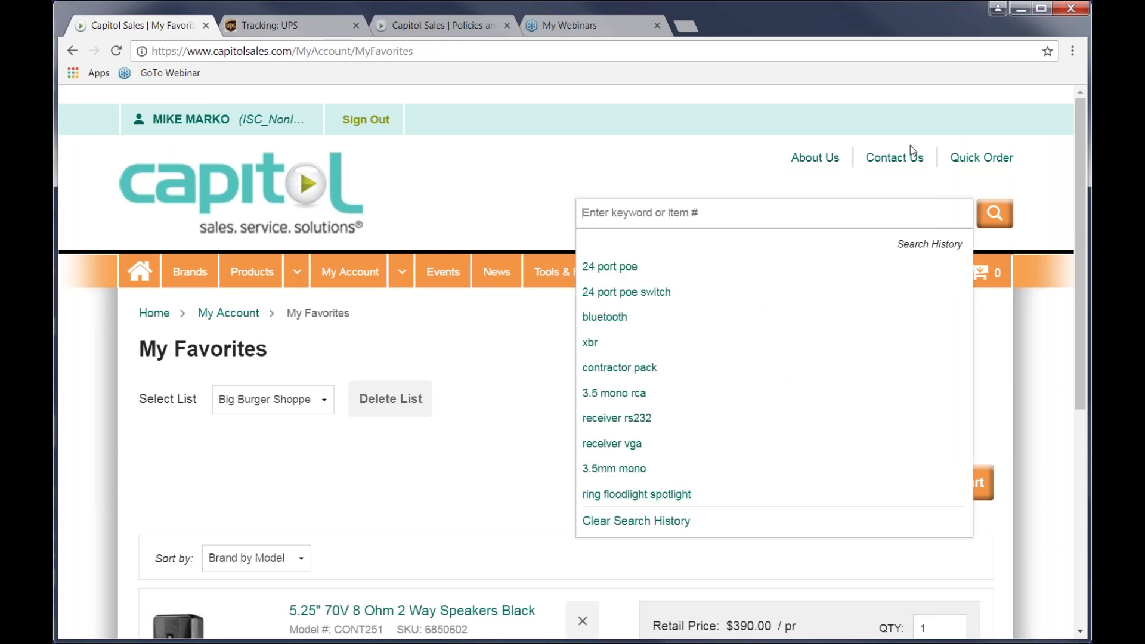
{"action": "type", "text": "cont"}
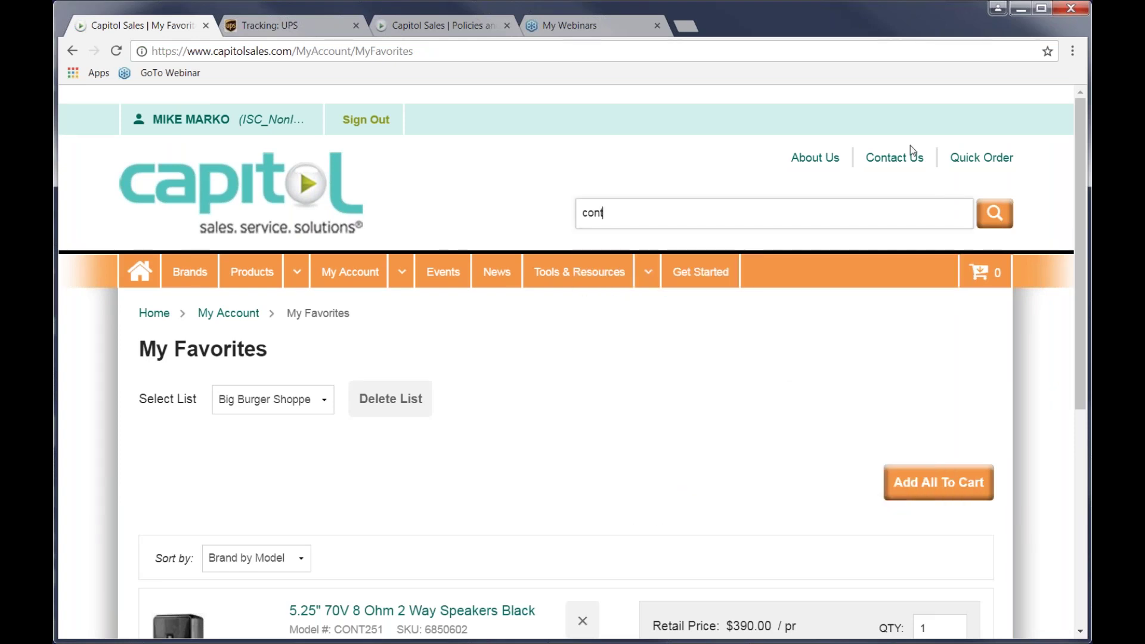
{"action": "type", "text": "25"}
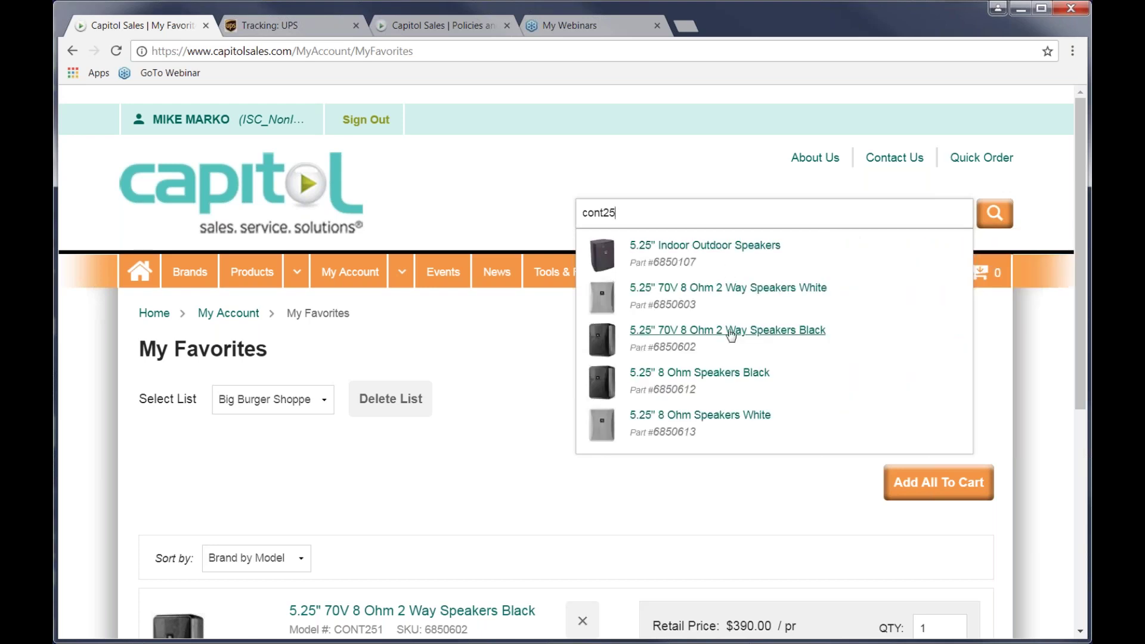
{"action": "left_click", "coordinate": [731, 335]}
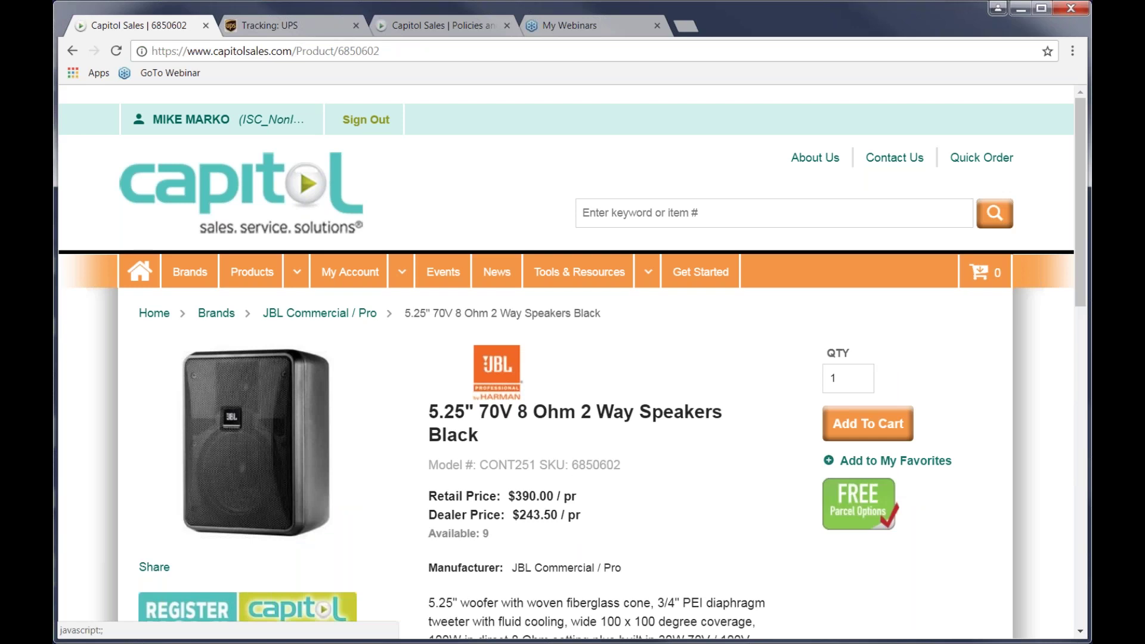
{"action": "left_click", "coordinate": [880, 463]}
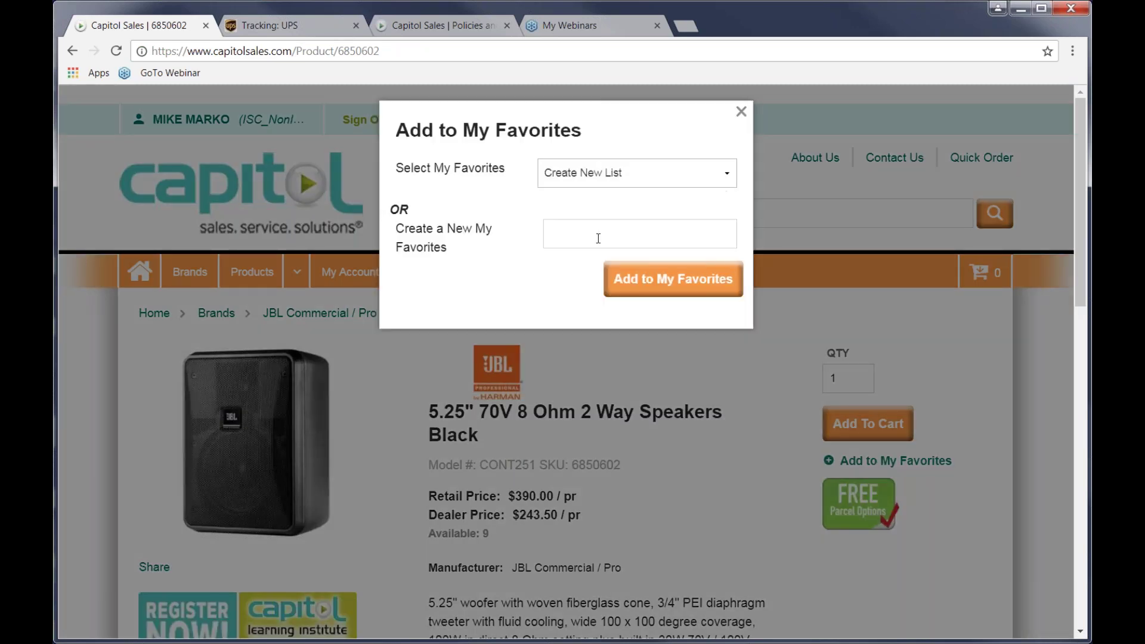
Add the black 5.25" speakers to a new favorites list named 'Speakers'
{"action": "left_click", "coordinate": [713, 181]}
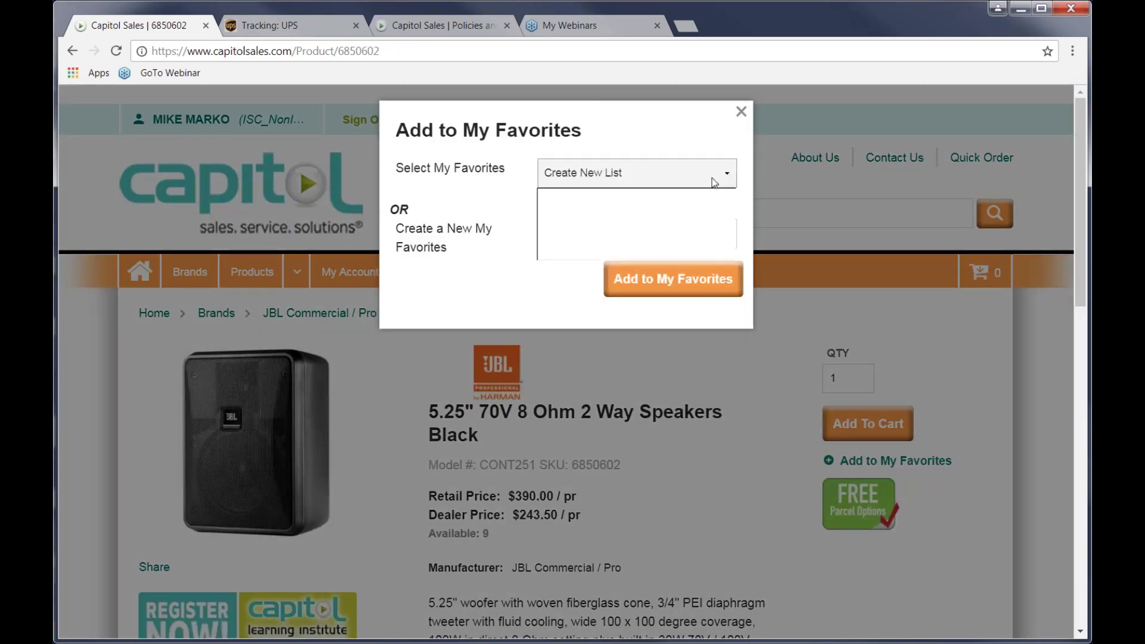
{"action": "left_click", "coordinate": [489, 228]}
{"action": "left_click", "coordinate": [577, 233]}
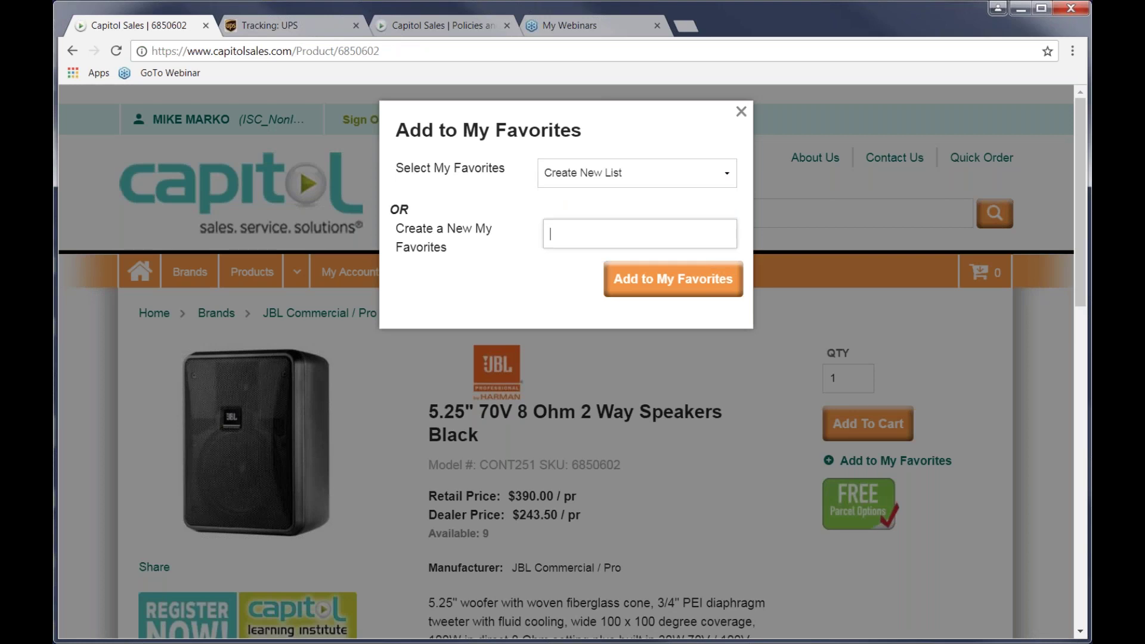
{"action": "type", "text": "Speakers"}
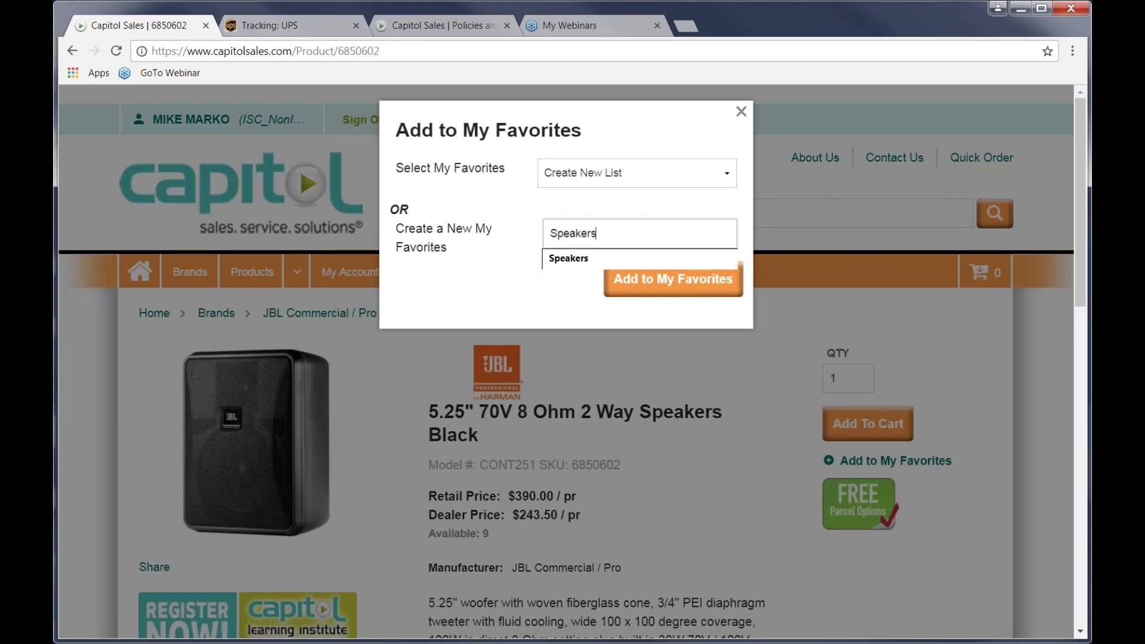
{"action": "left_click", "coordinate": [643, 291]}
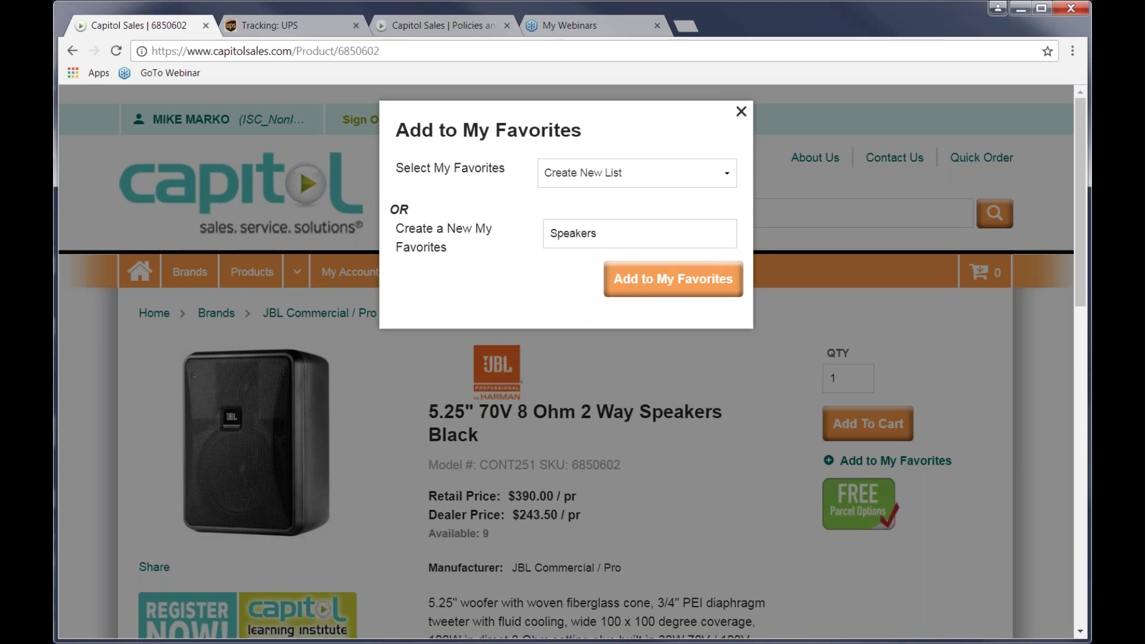
{"action": "left_click", "coordinate": [741, 113]}
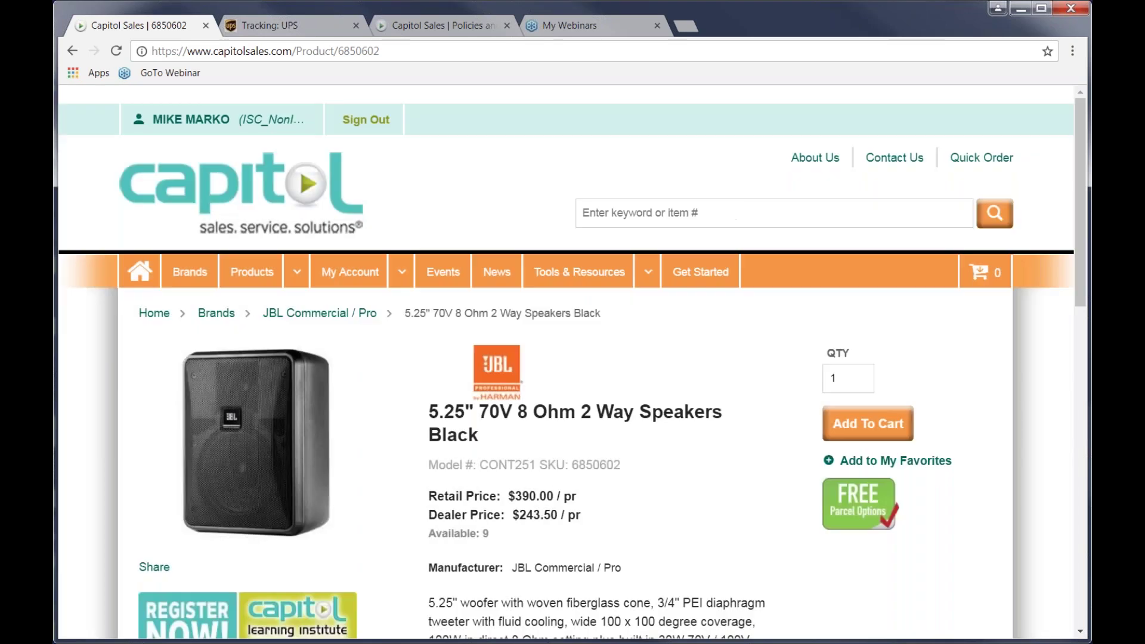
Go to the My Favorites page from the account menu
{"action": "left_click", "coordinate": [401, 273]}
{"action": "left_click", "coordinate": [401, 273]}
{"action": "left_click", "coordinate": [401, 273]}
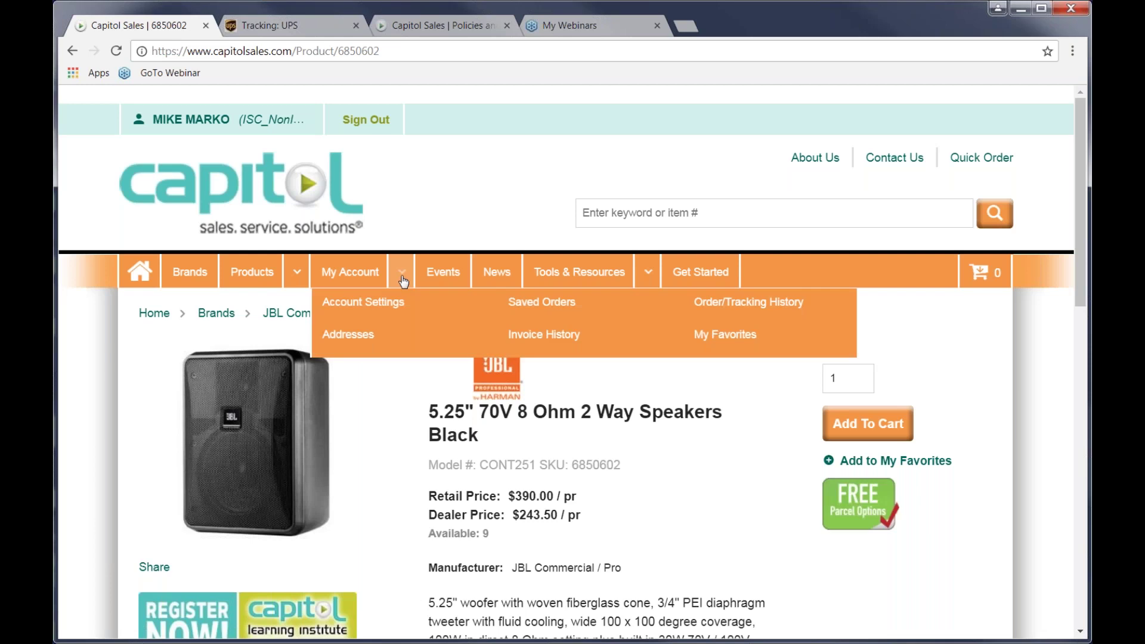
{"action": "left_click", "coordinate": [722, 339]}
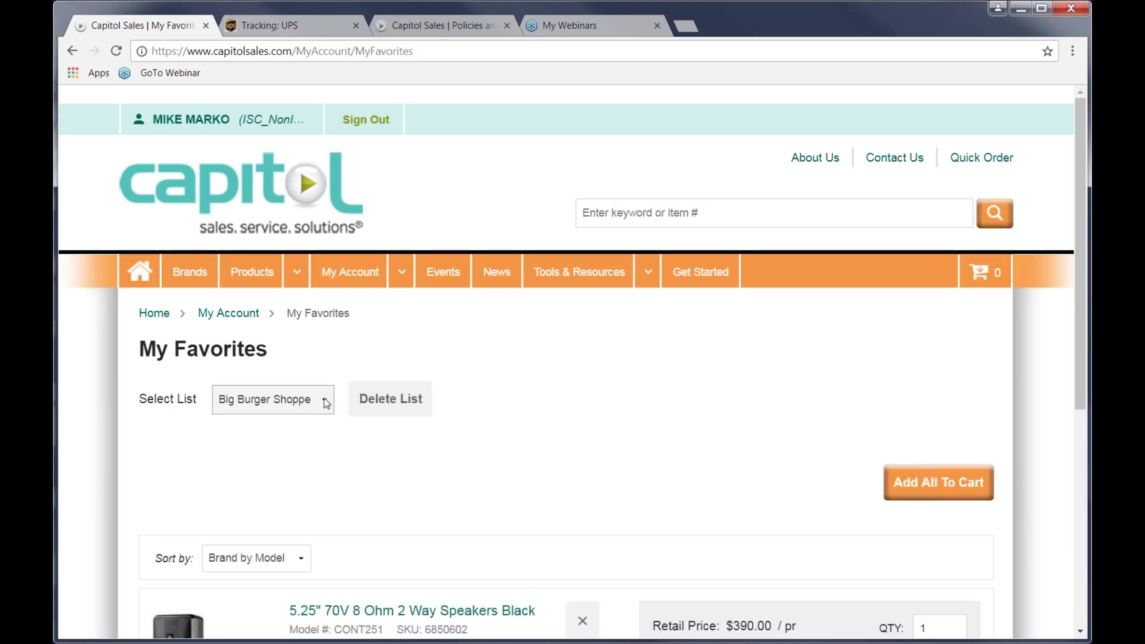
Check the Select List dropdown shows Speakers among the saved lists, then scroll the items
{"action": "left_click", "coordinate": [324, 398]}
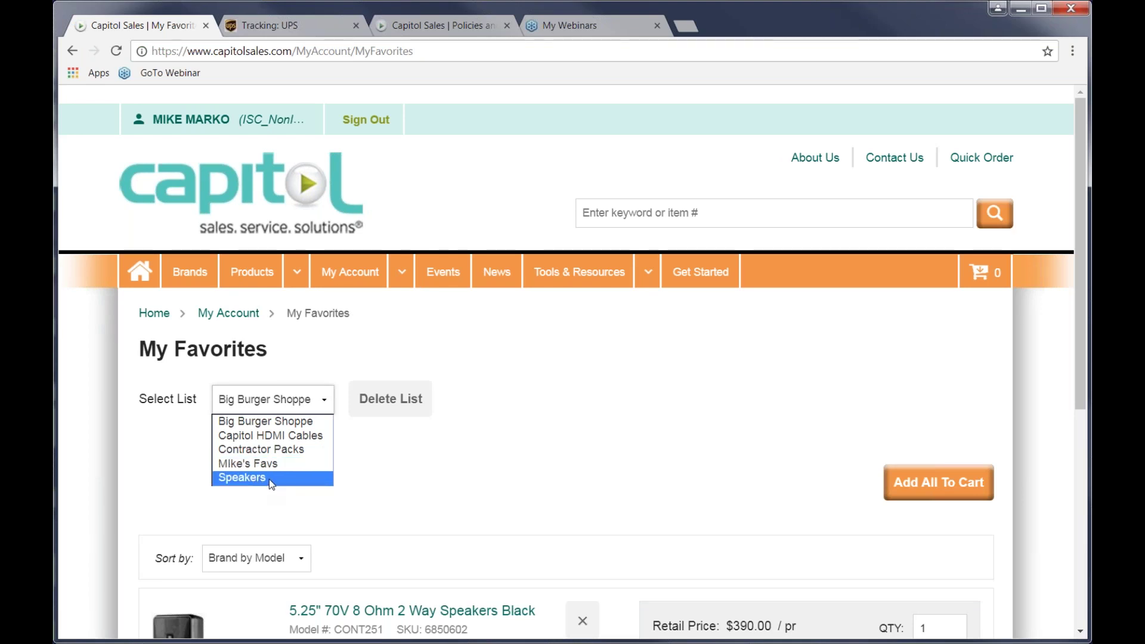
{"action": "left_click", "coordinate": [335, 475]}
{"action": "scroll", "coordinate": [335, 474], "scroll_direction": "down", "scroll_amount": 4}
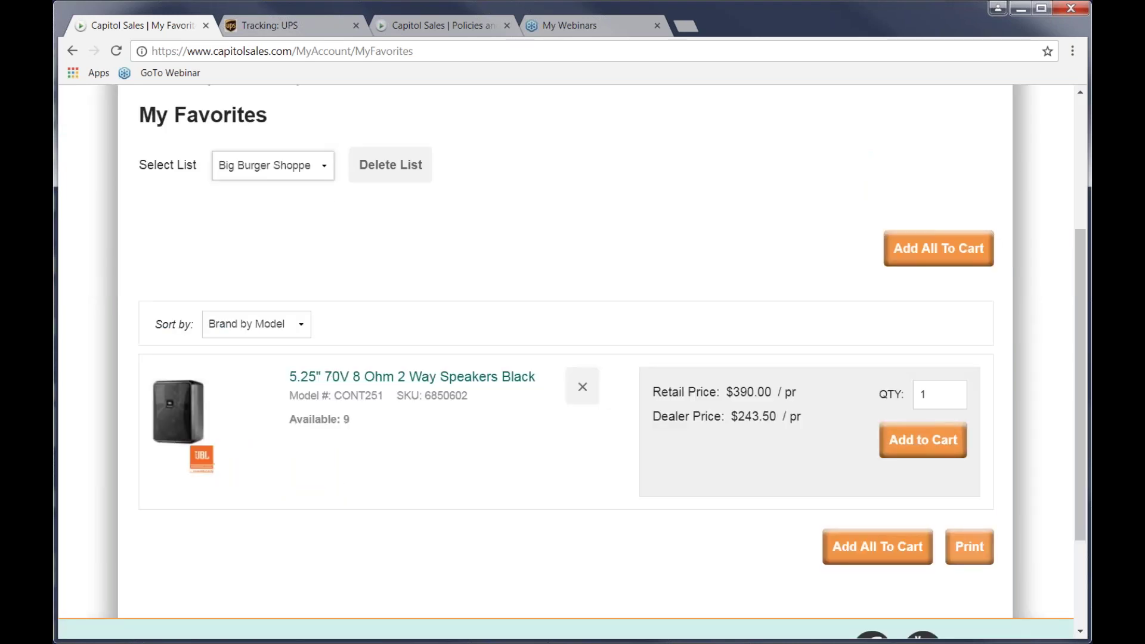
{"action": "scroll", "coordinate": [558, 285], "scroll_direction": "up", "scroll_amount": 4}
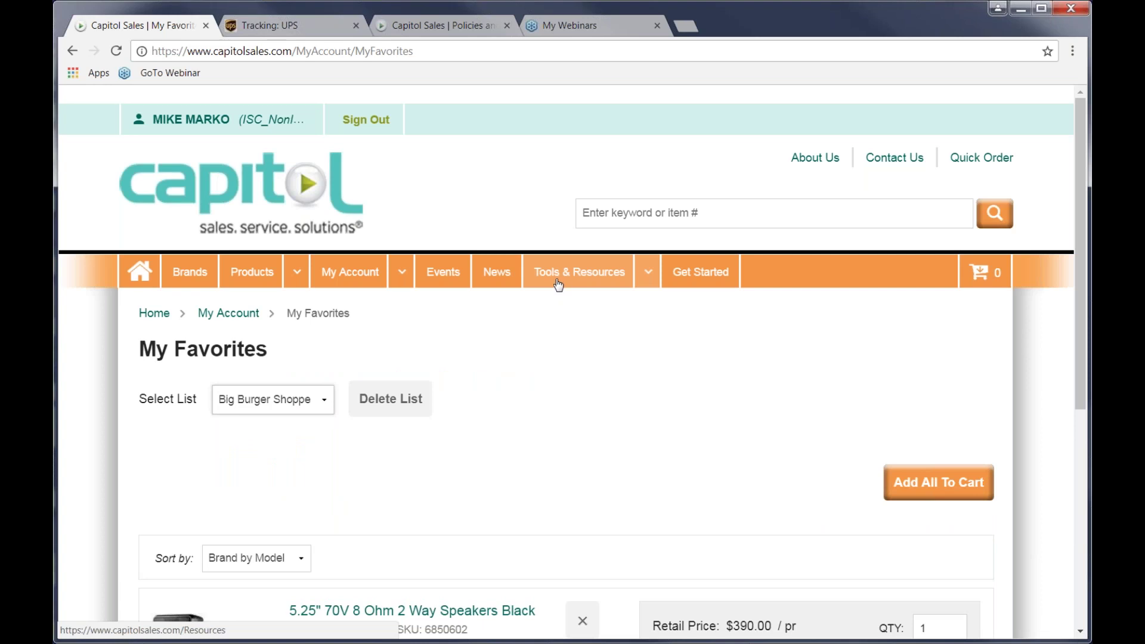
Open the Tools & Resources page, then the CEPro articles link
{"action": "mouse_move", "coordinate": [545, 286]}
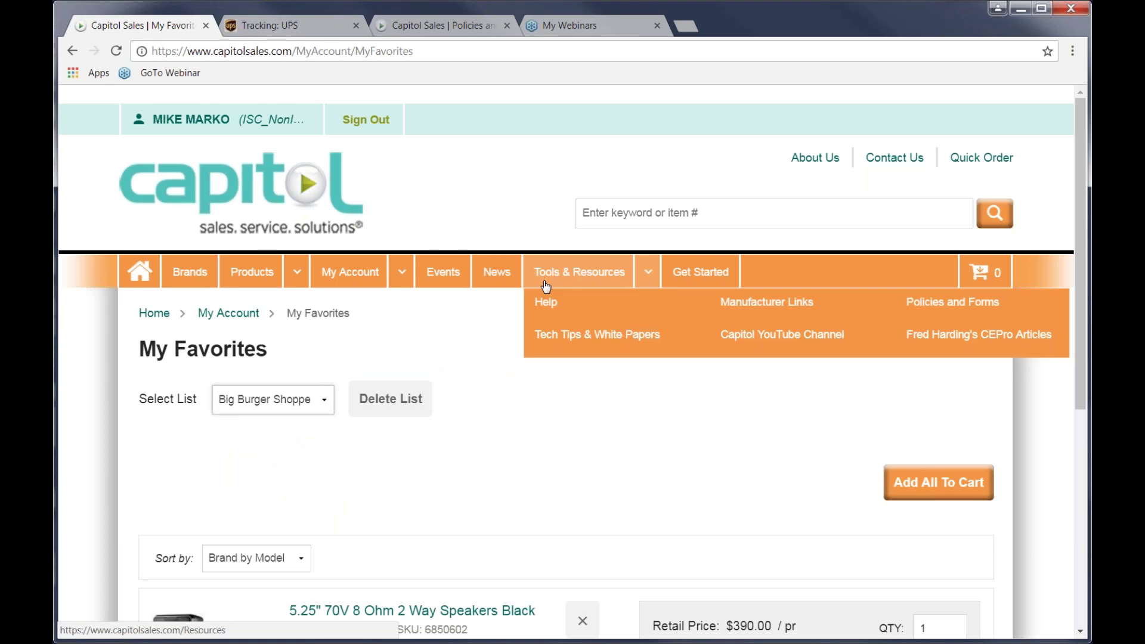
{"action": "left_click", "coordinate": [605, 273]}
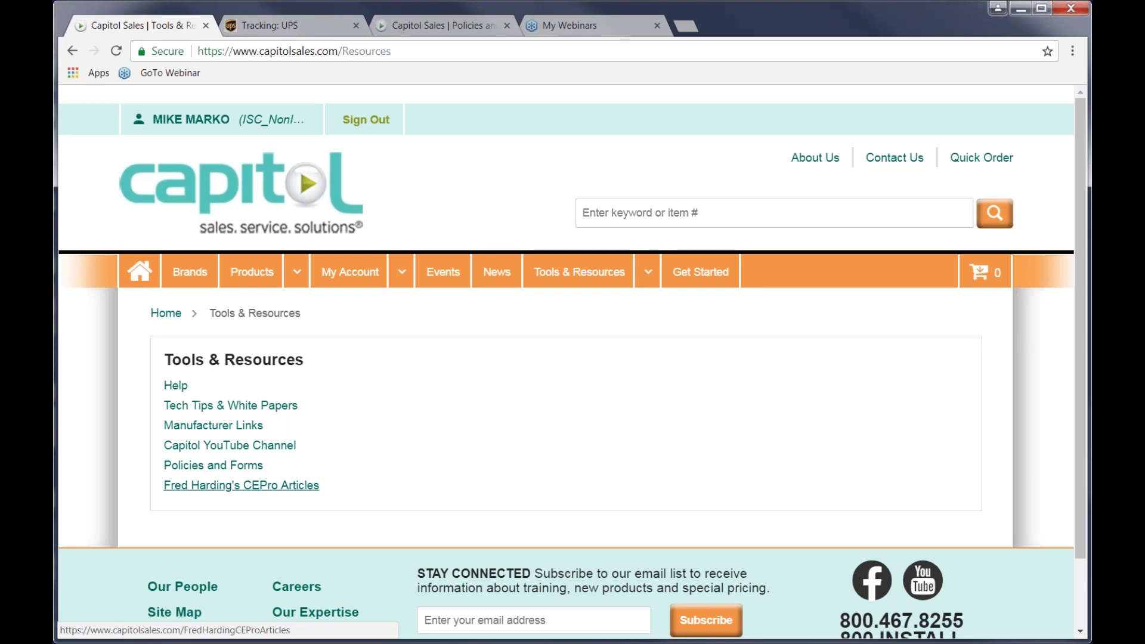
{"action": "left_click", "coordinate": [241, 485]}
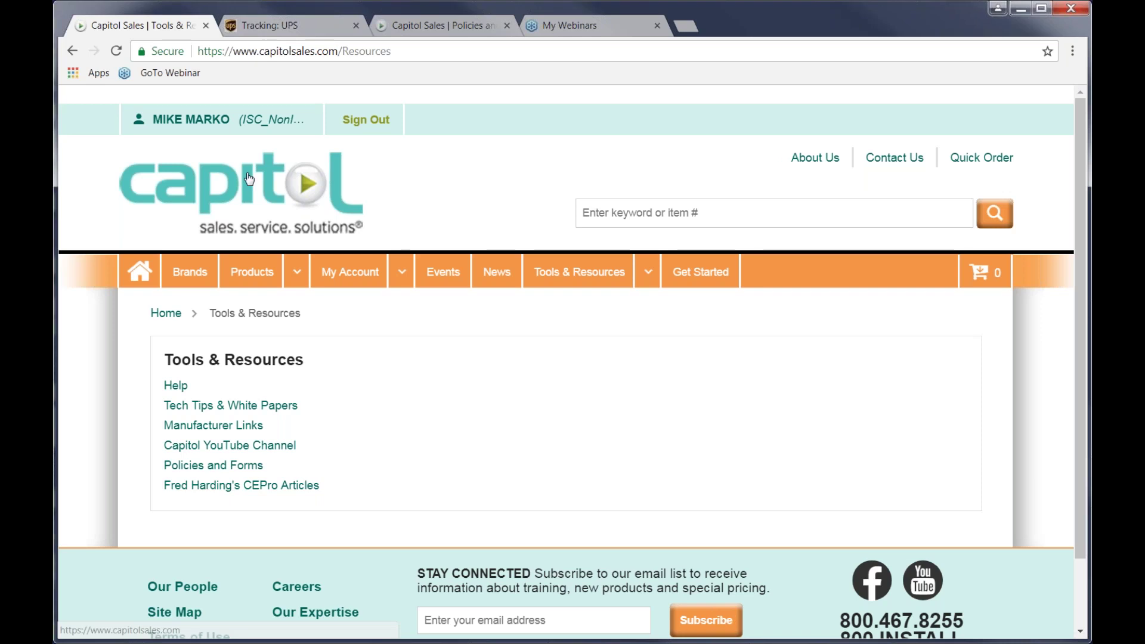